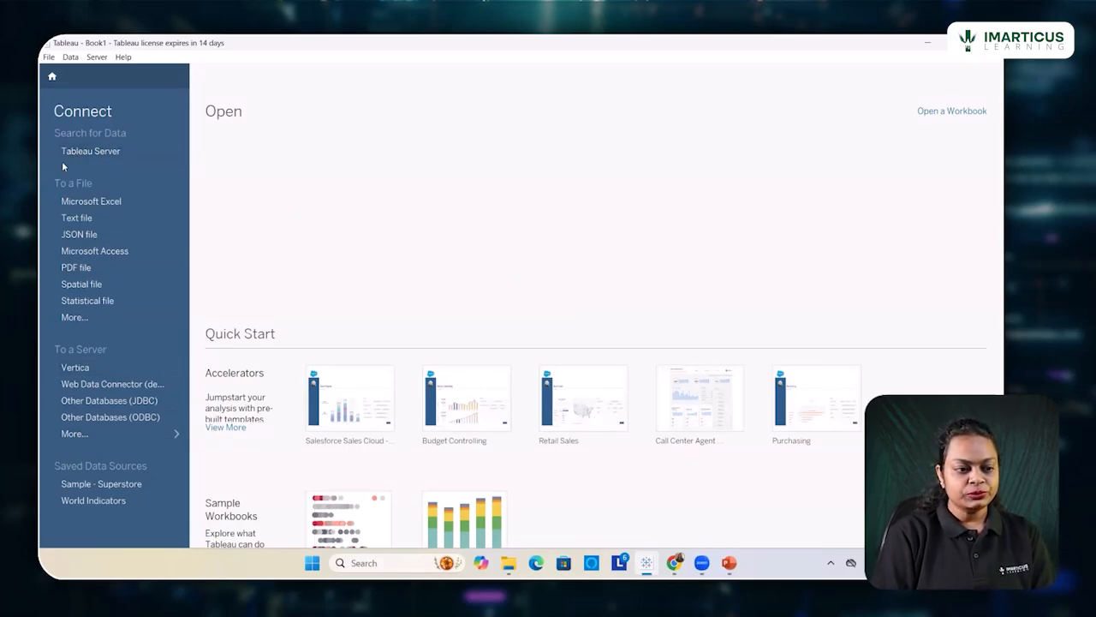
Examine the Tableau Server sign-in, the Microsoft Excel file chooser and the full list of server connectors without connecting.
left_click(118, 160)
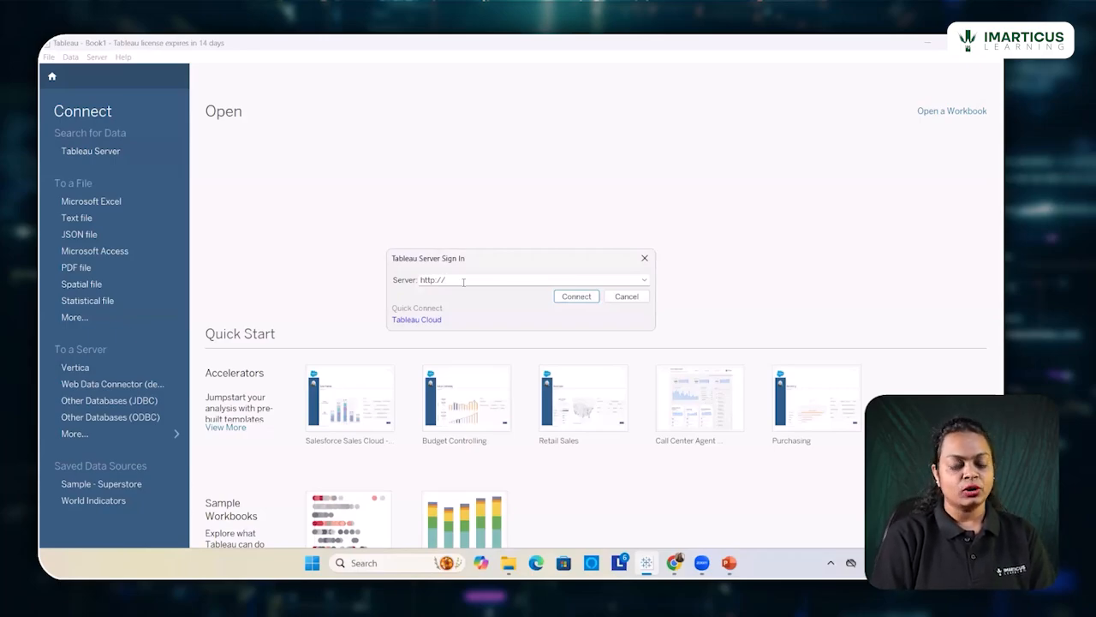
left_click(622, 301)
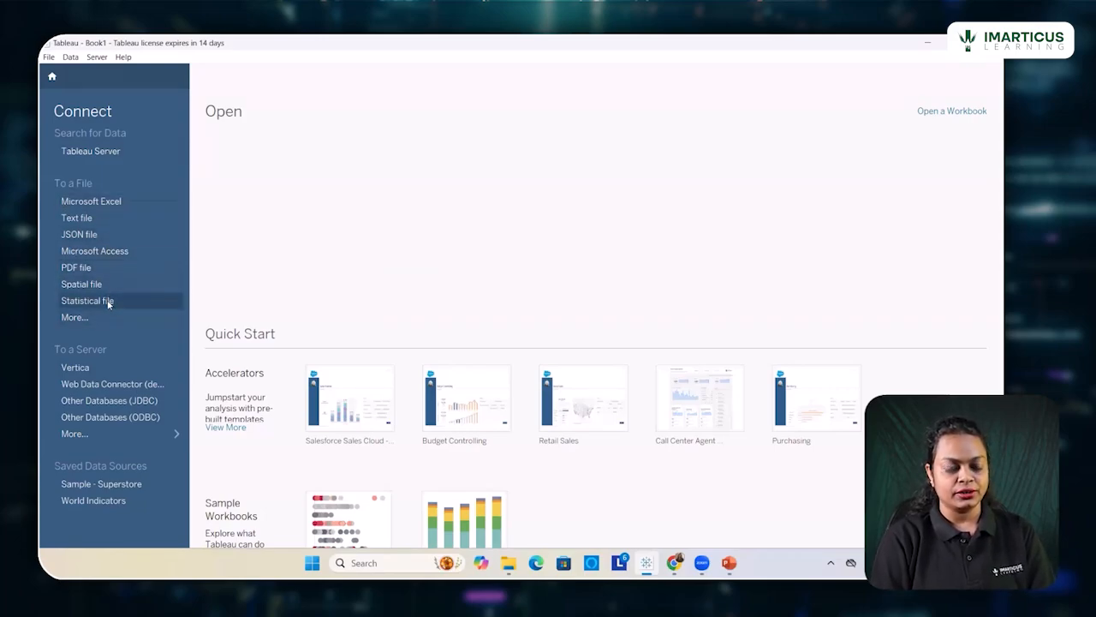
left_click(116, 201)
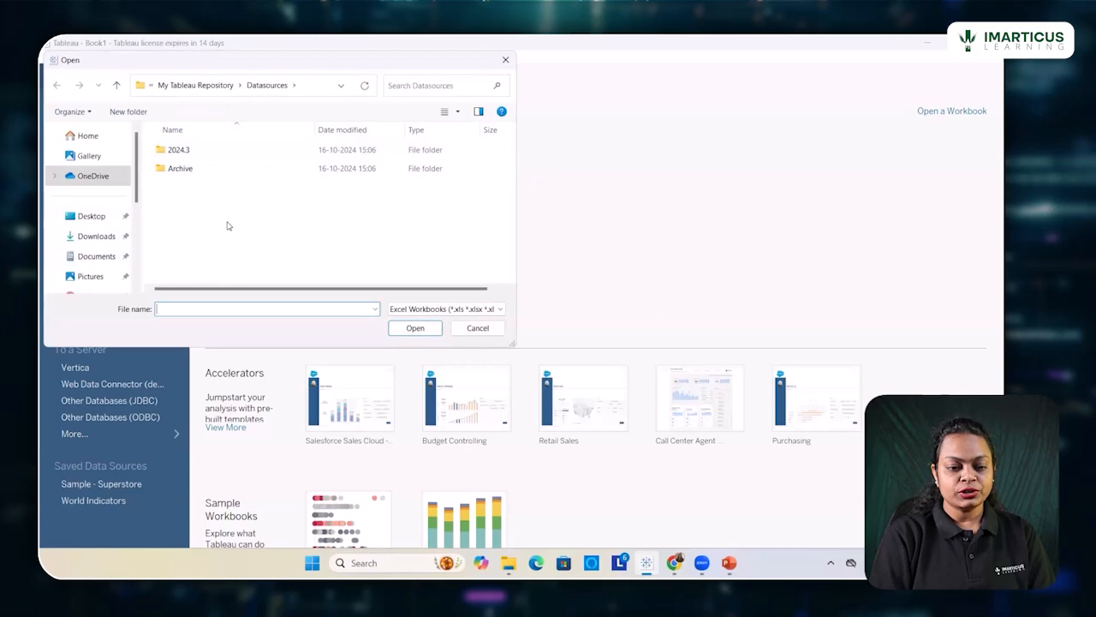
left_click(476, 328)
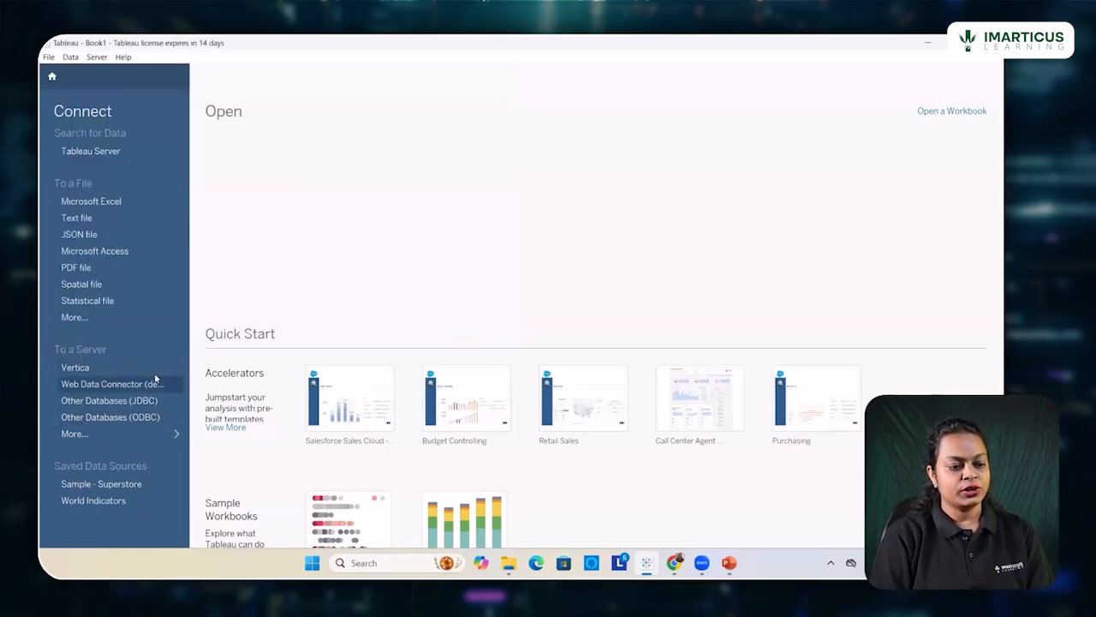
left_click(149, 435)
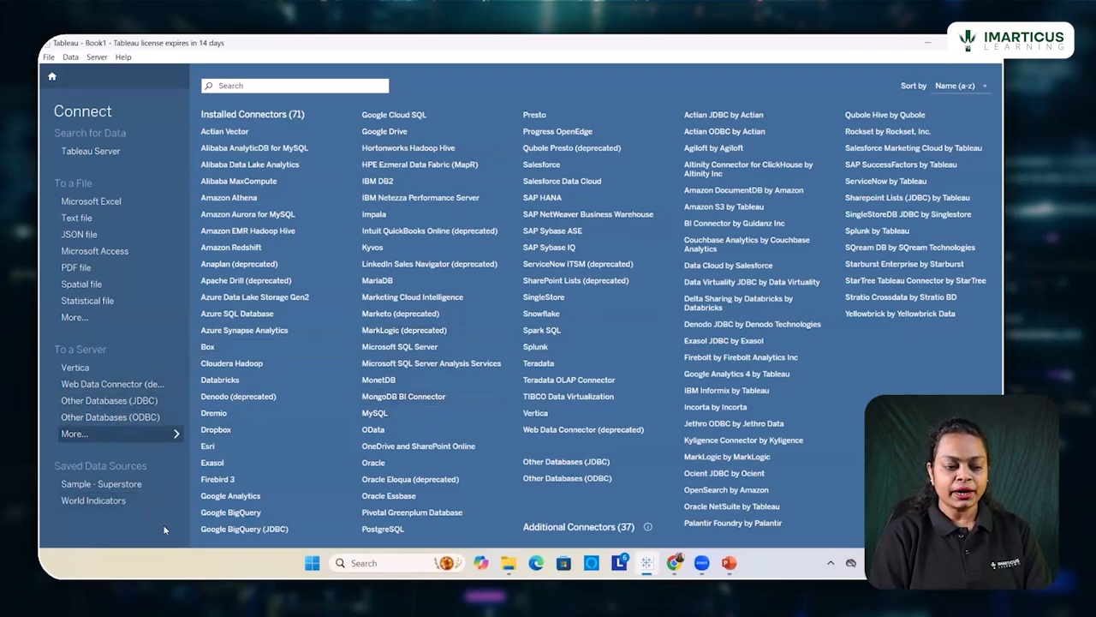
left_click(139, 427)
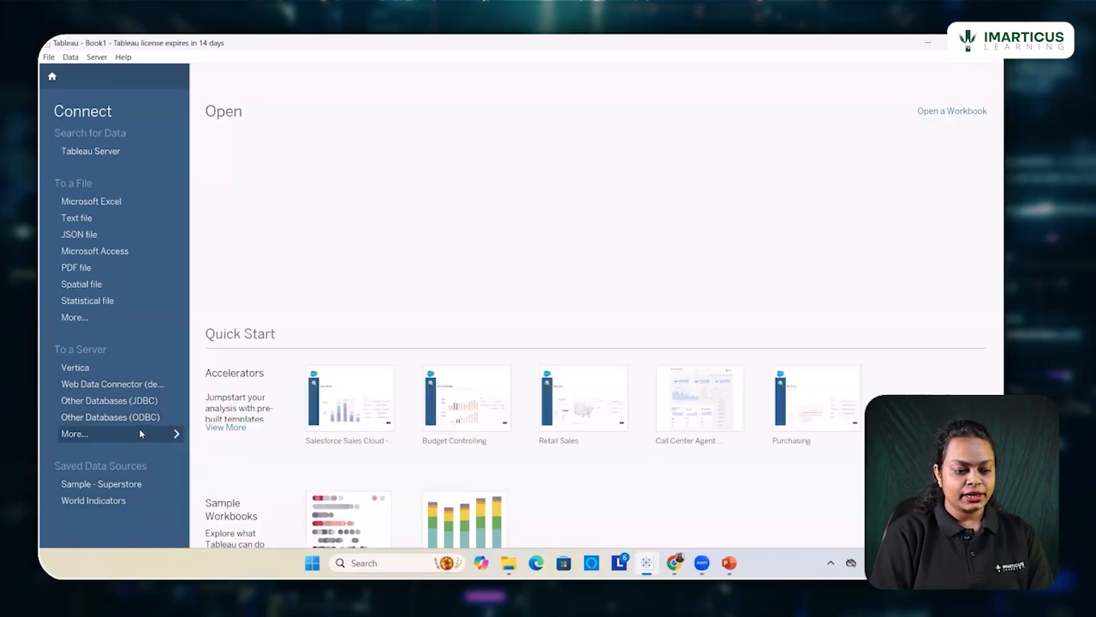
Connect to the saved Sample - Superstore data source and show its data model with the table details collapsed.
left_click(101, 484)
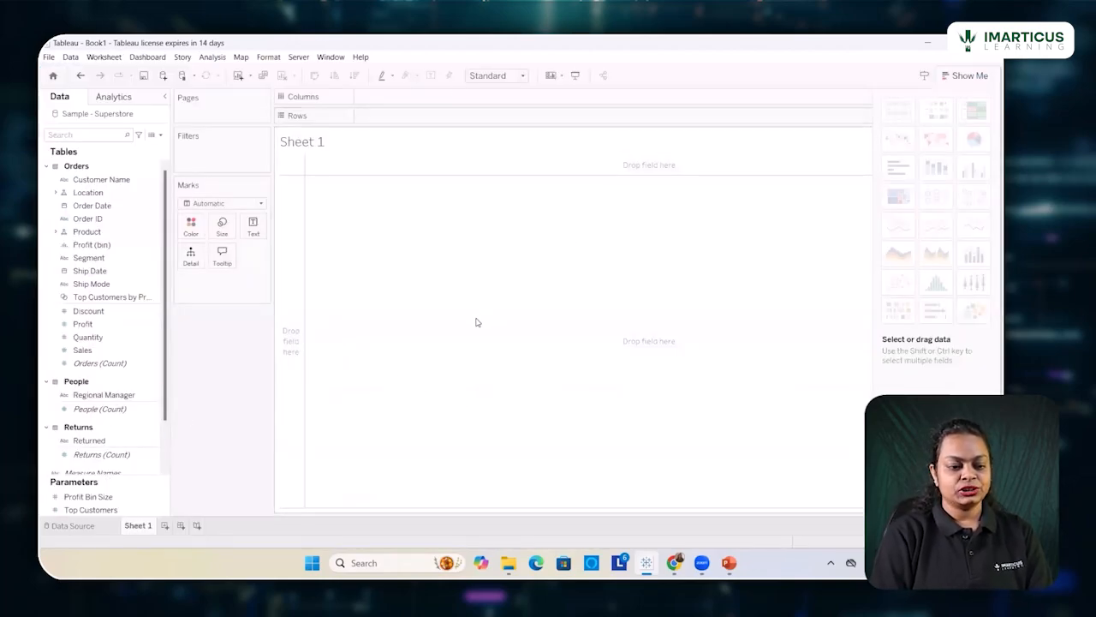
left_click(137, 497)
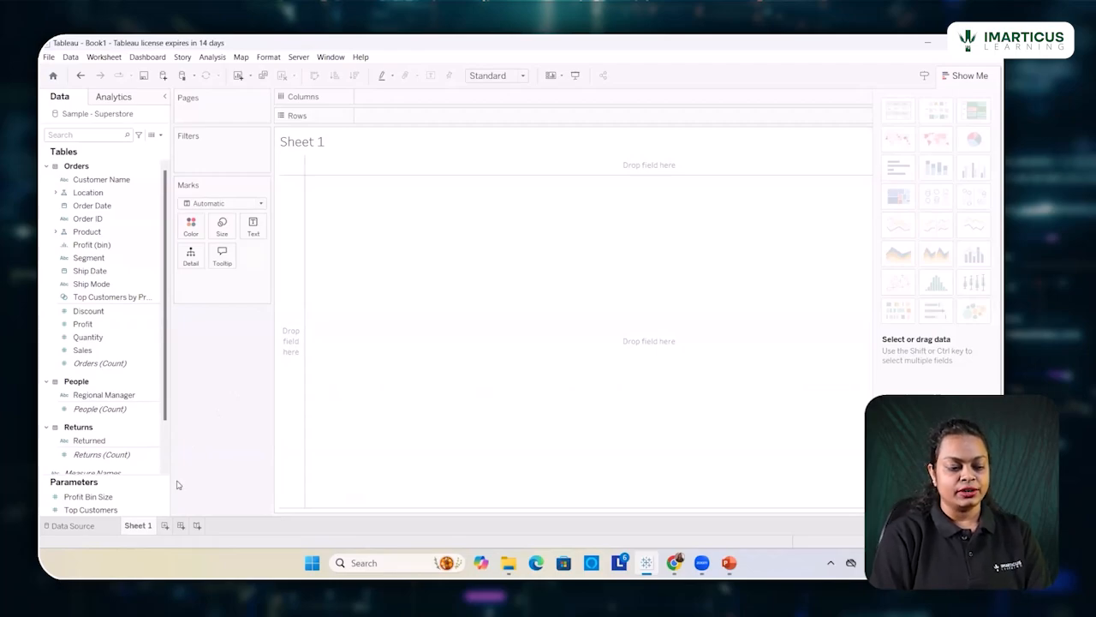
left_click(72, 526)
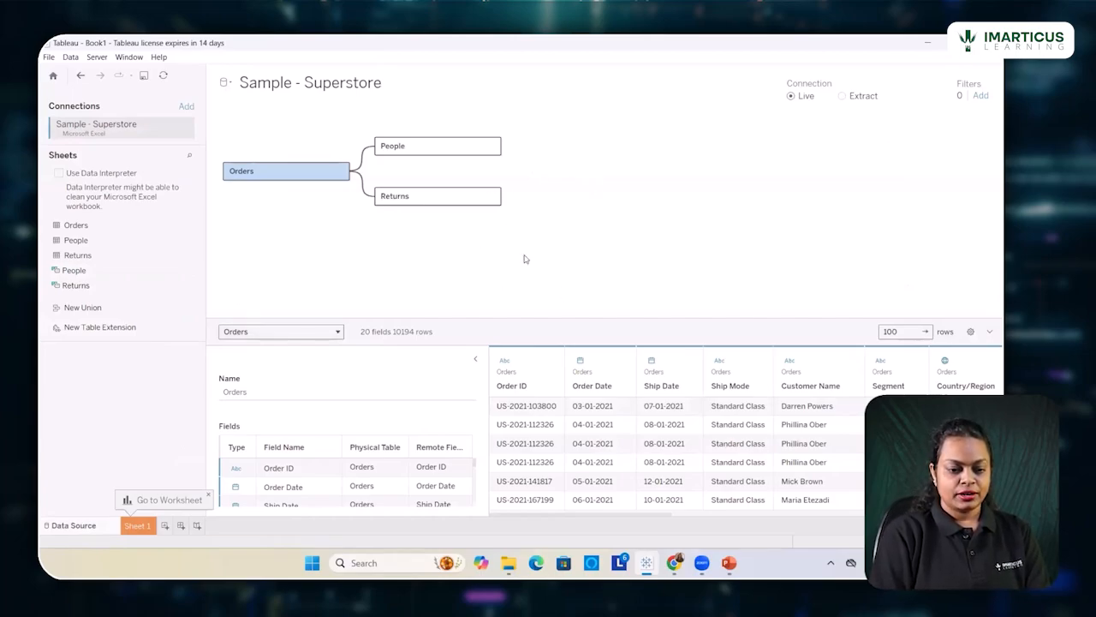
left_click(475, 360)
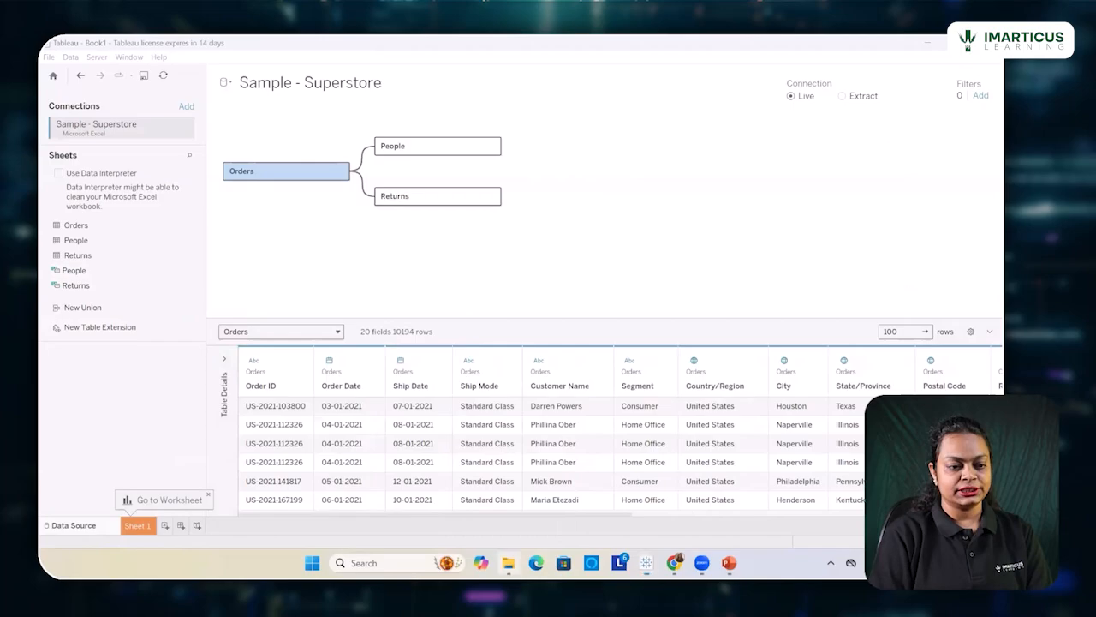
Switch to File Explorer and open the Sample - Superstore Excel workbook from Documents, My Tableau Repository, Datasources, 2024.3, en_US-US.
left_click(509, 563)
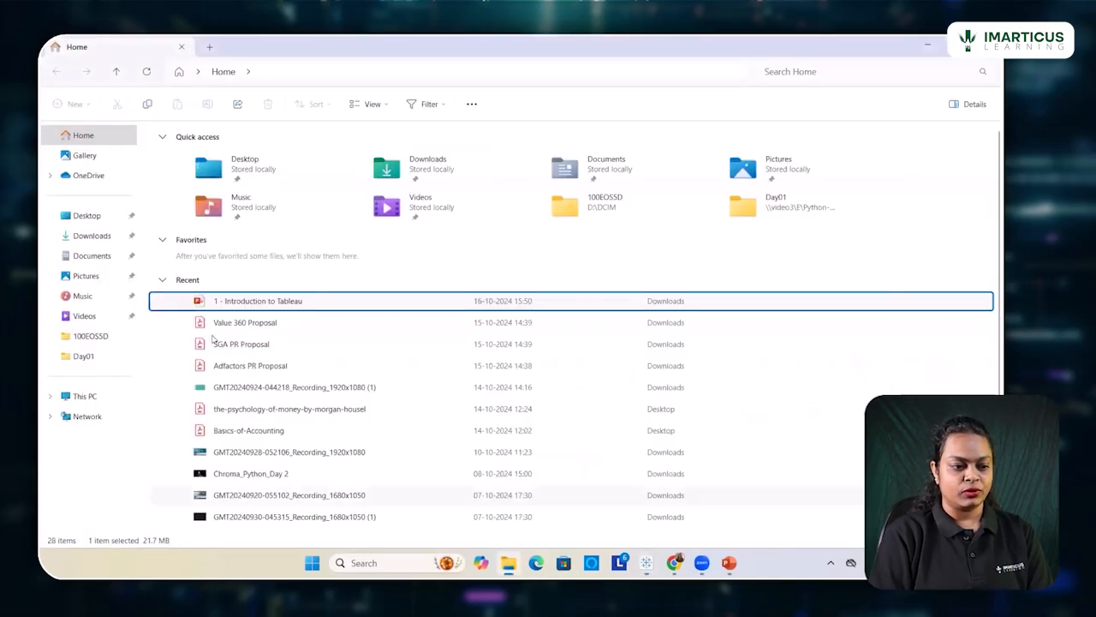
left_click(91, 255)
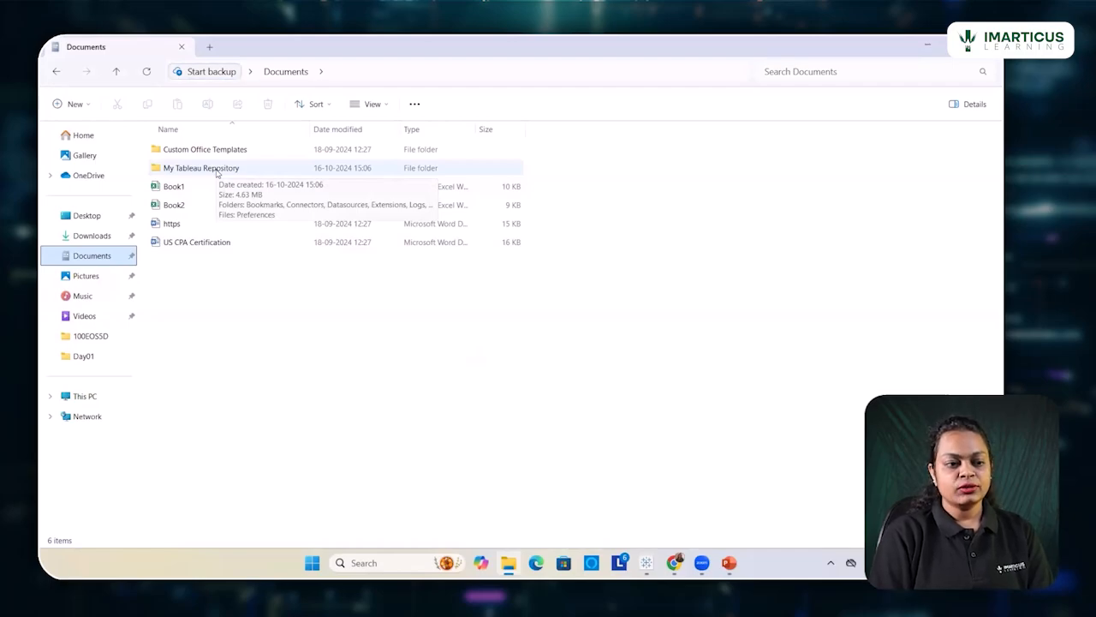
double_click(217, 169)
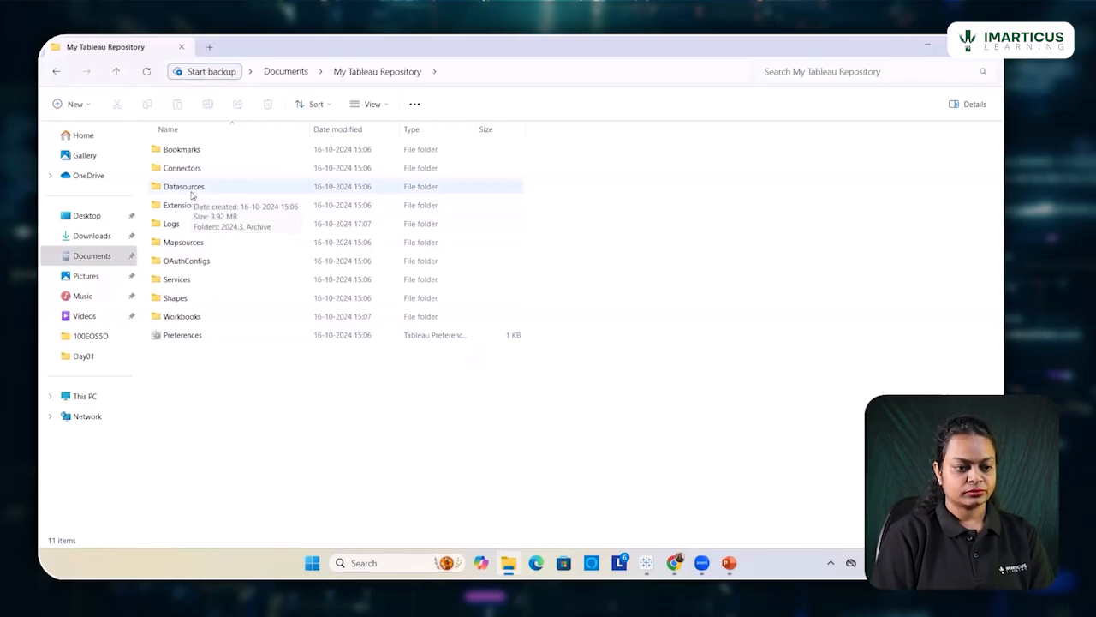
double_click(191, 193)
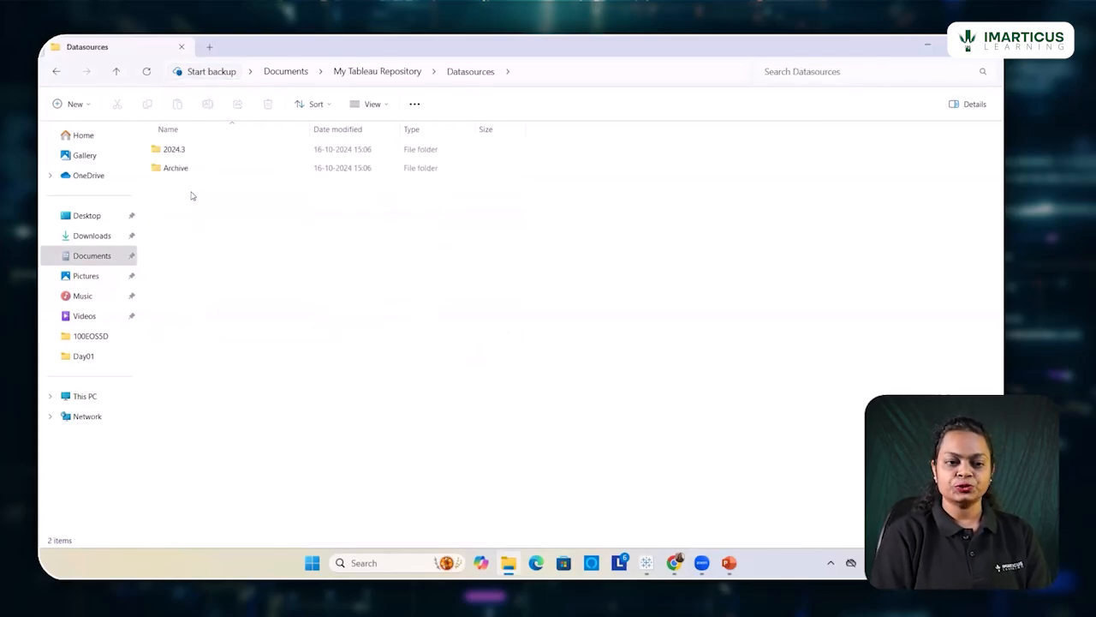
double_click(172, 150)
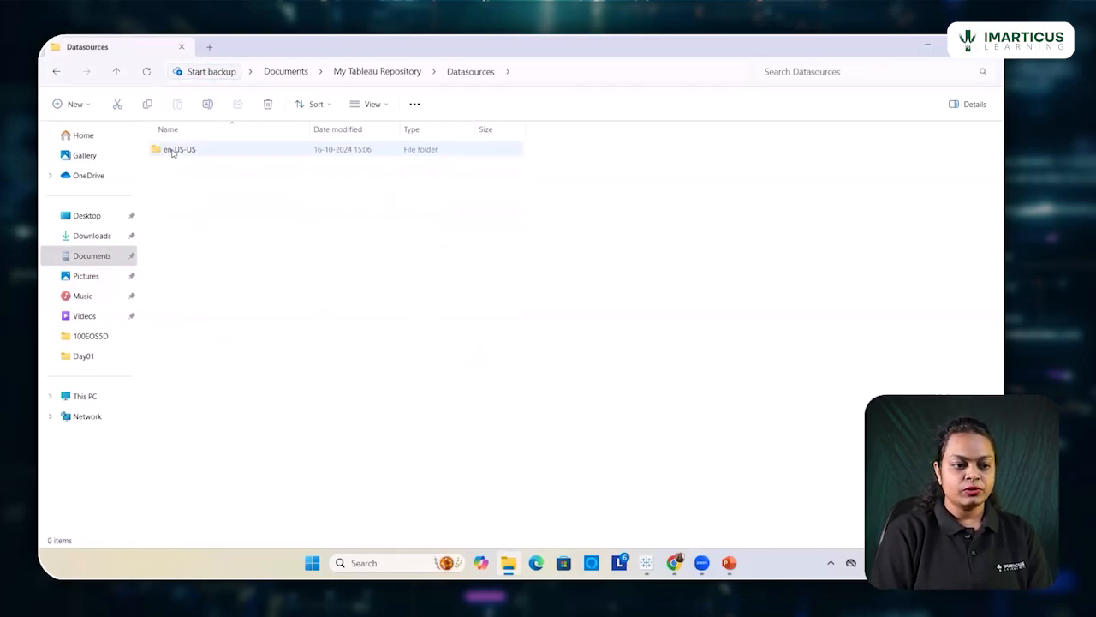
double_click(172, 151)
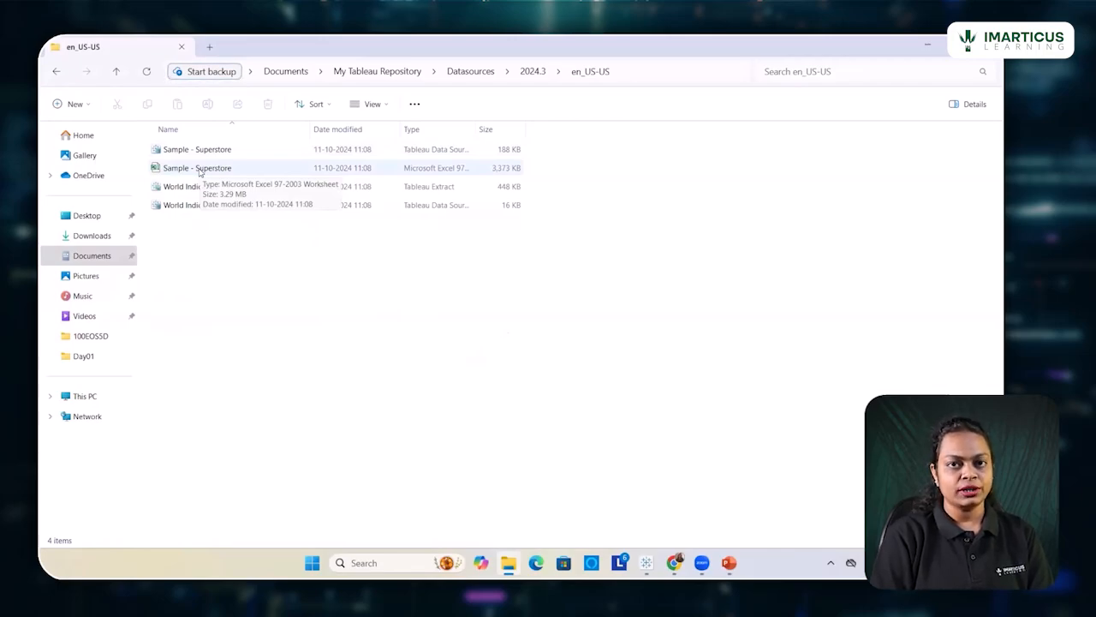
double_click(199, 170)
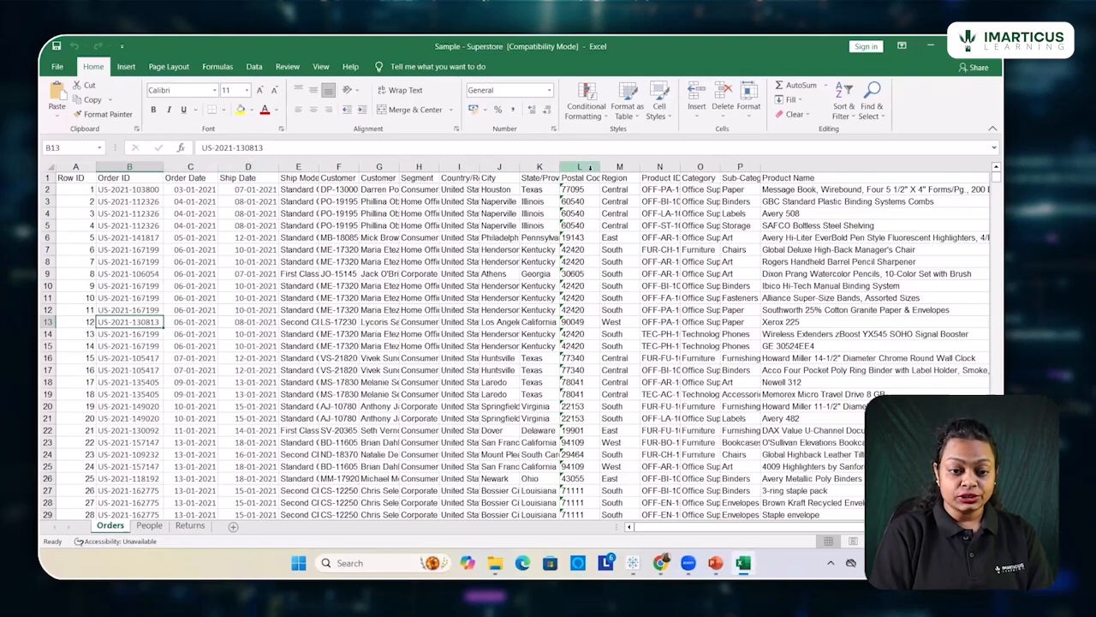
Examine all the columns of the Orders sheet, from Row ID and Order ID through to Sales, Quantity, Discount and Profit.
scroll(641, 188, "right", 3)
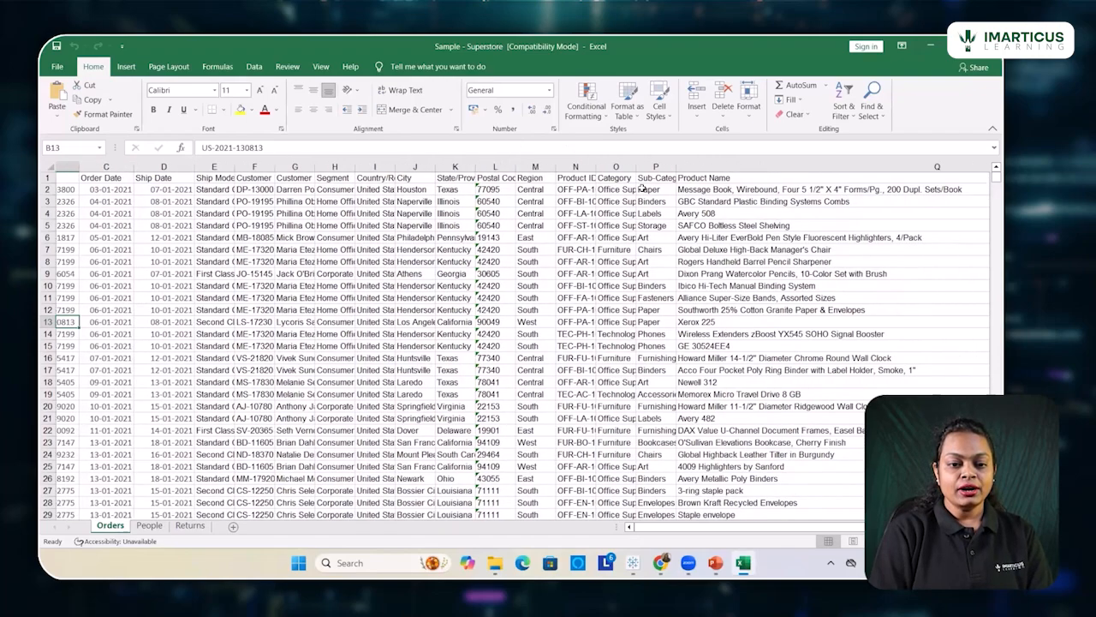
scroll(642, 189, "right", 10)
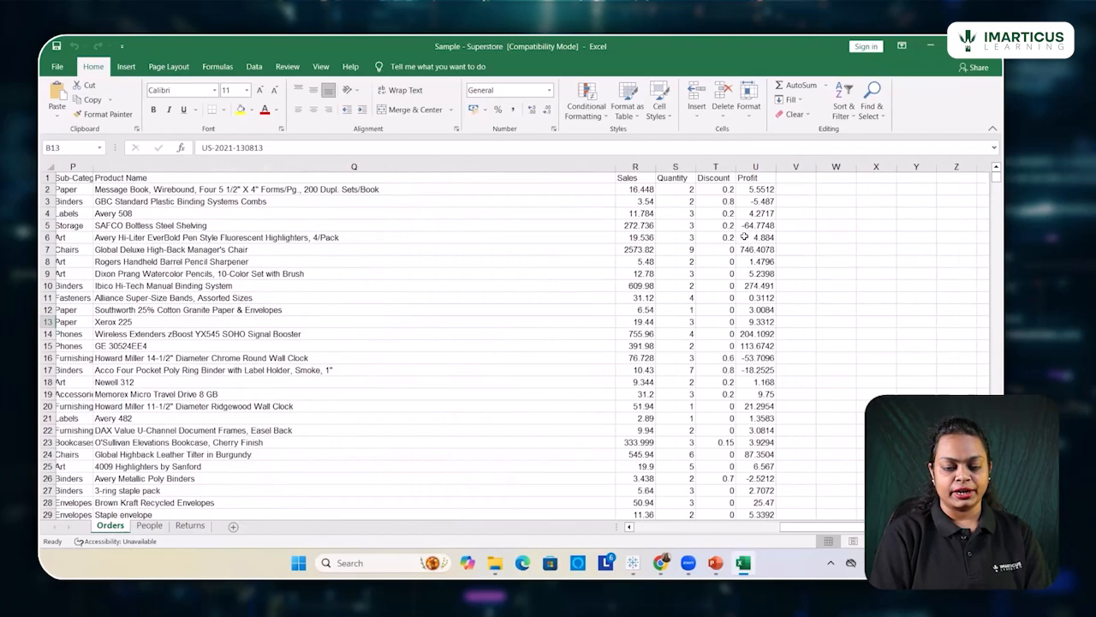
scroll(462, 274, "left", 1)
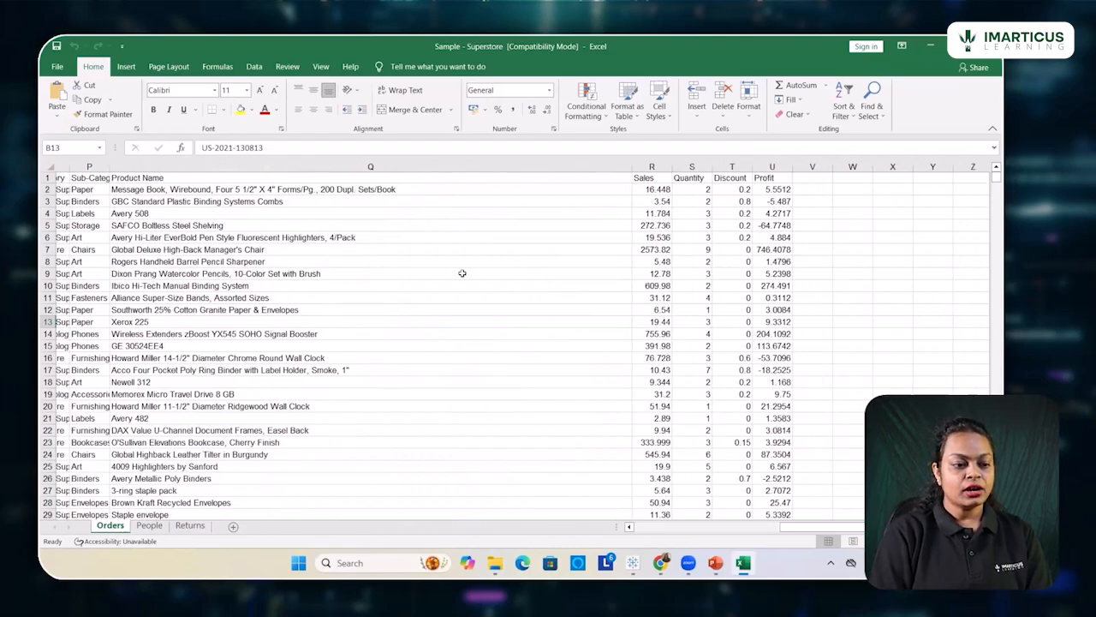
scroll(462, 274, "left", 5)
scroll(462, 273, "left", 5)
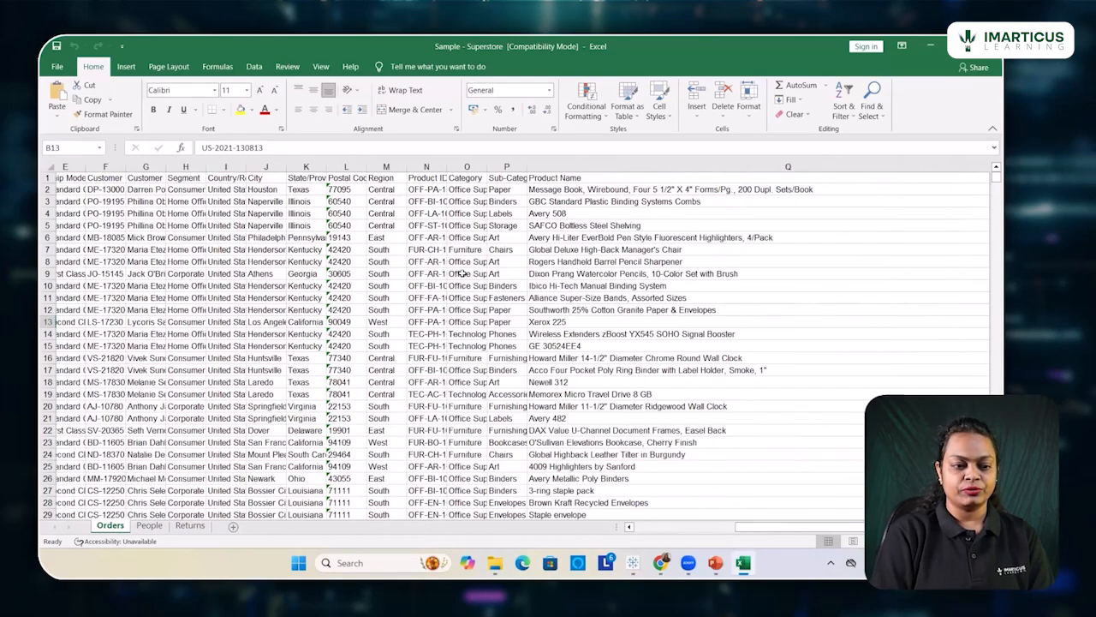
scroll(461, 273, "left", 3)
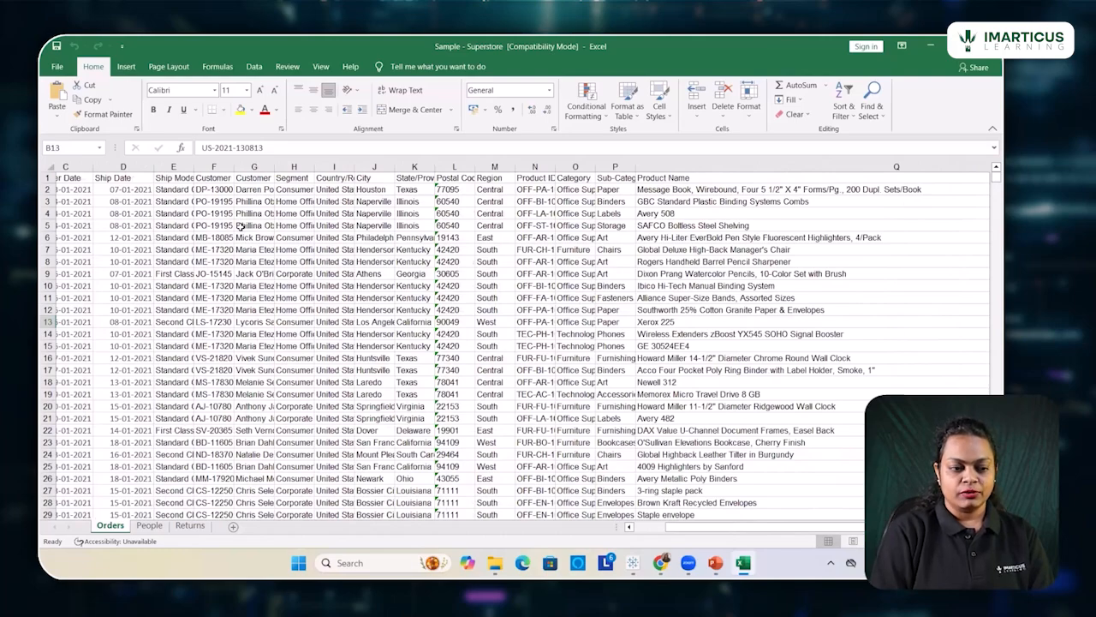
scroll(115, 216, "left", 2)
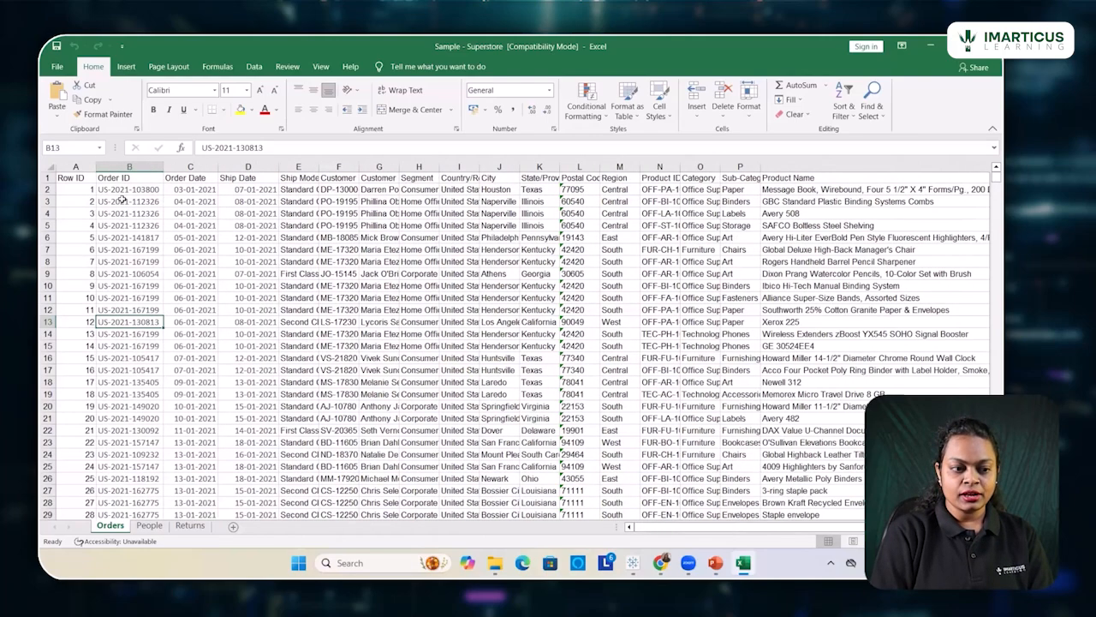
scroll(122, 199, "left", 1)
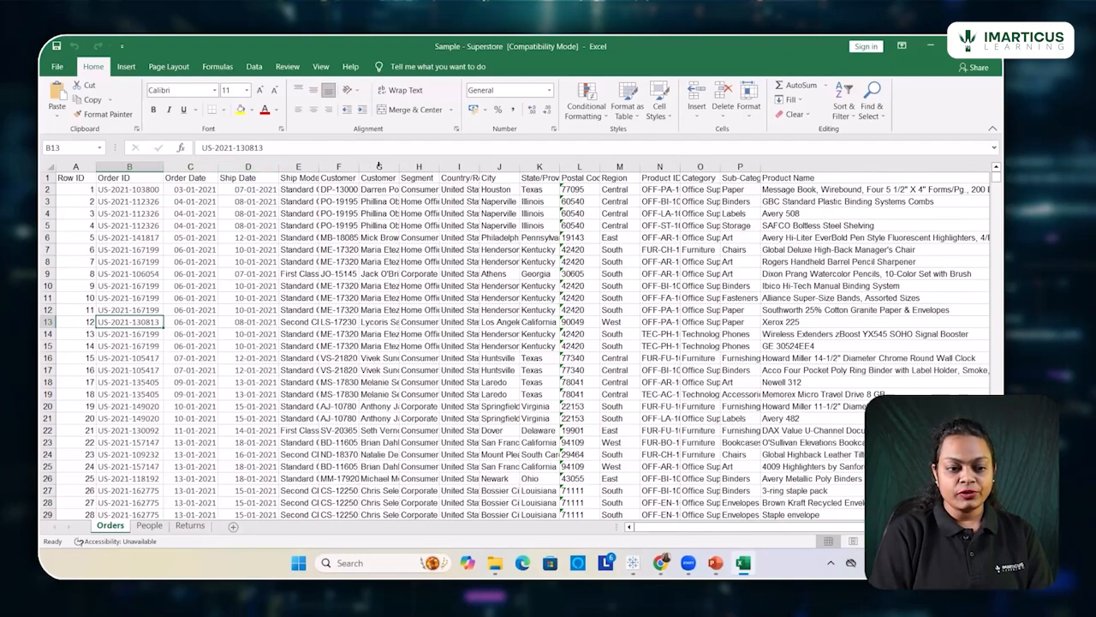
scroll(378, 166, "right", 2)
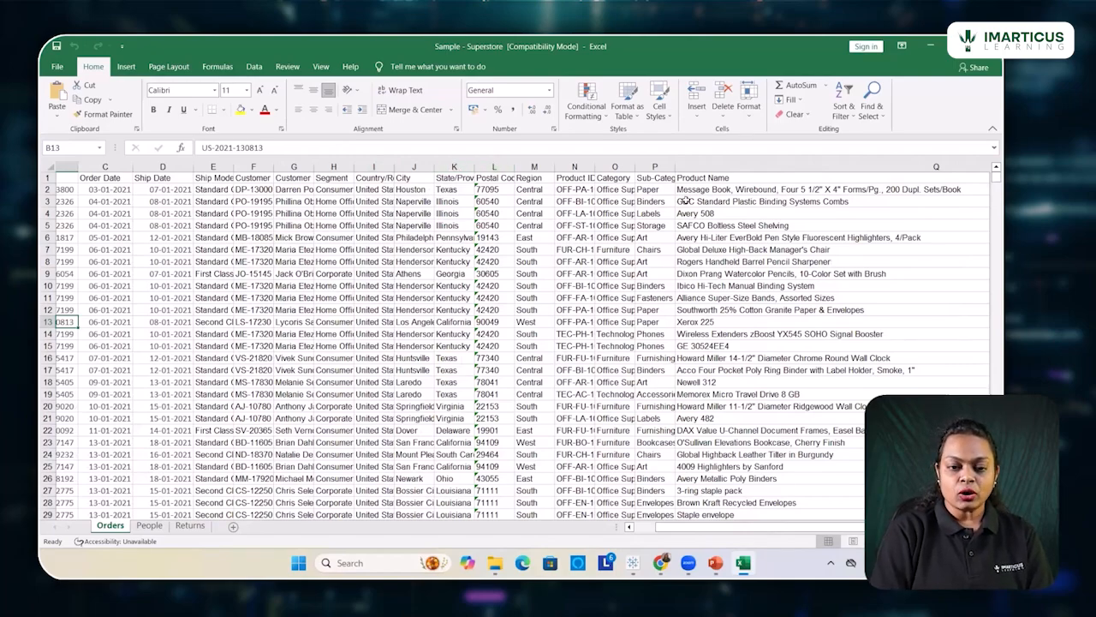
scroll(685, 200, "right", 6)
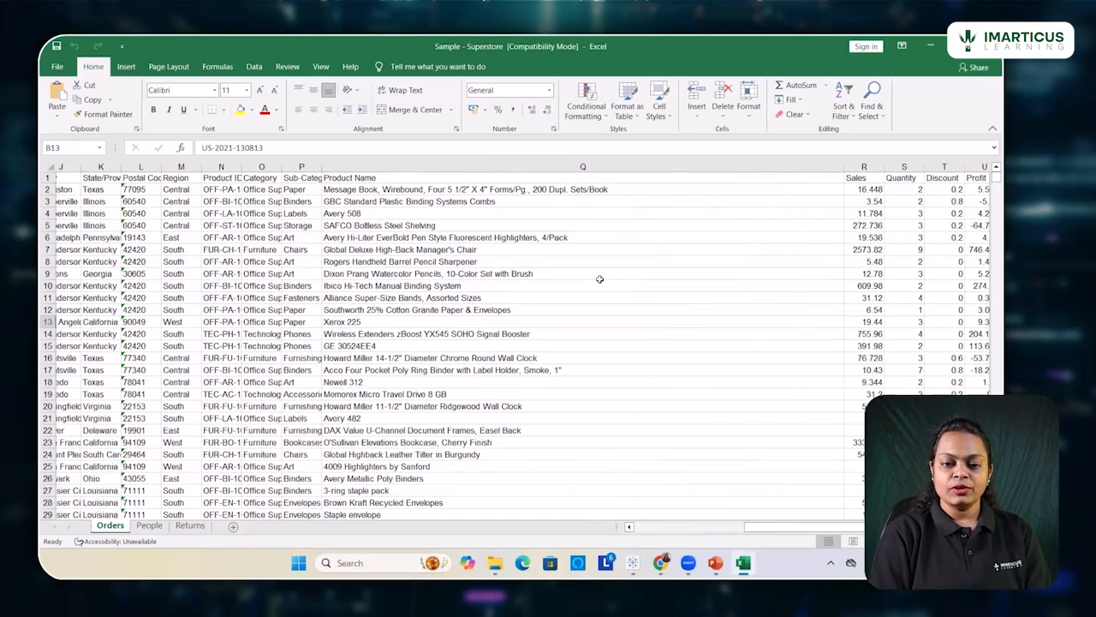
scroll(599, 279, "right", 5)
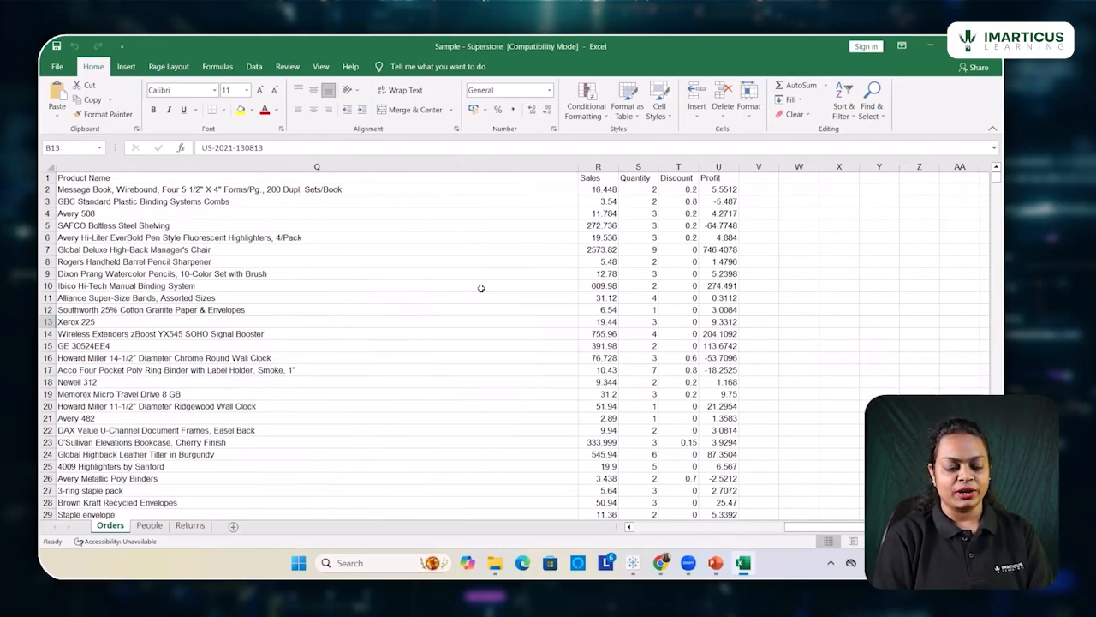
Review the People and Returns sheets, and return to the first columns of the Orders sheet.
left_click(147, 526)
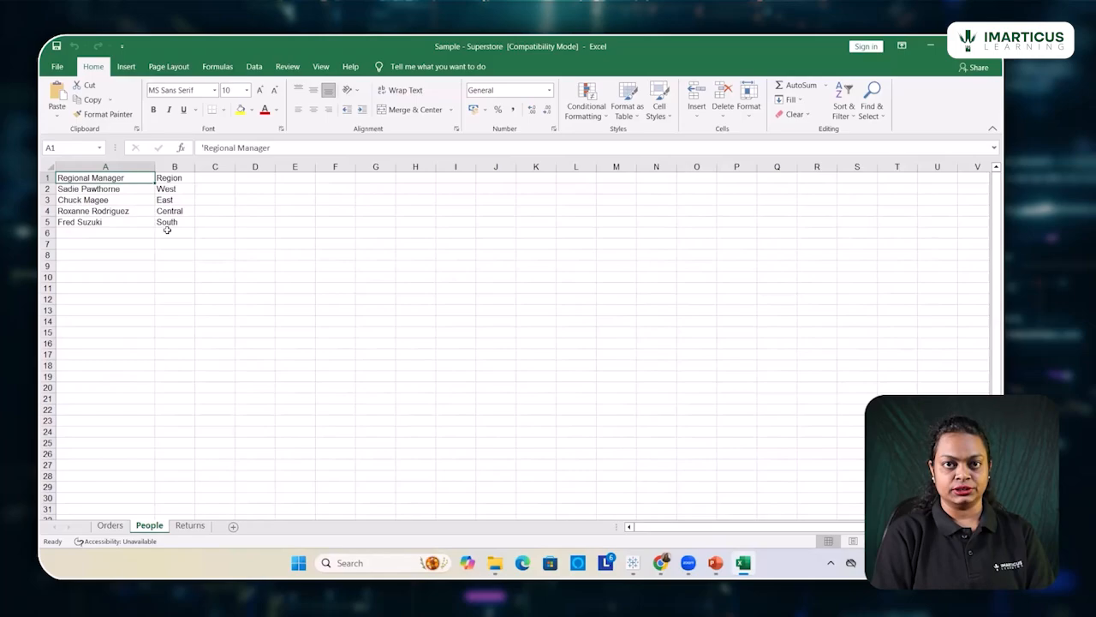
left_click(190, 525)
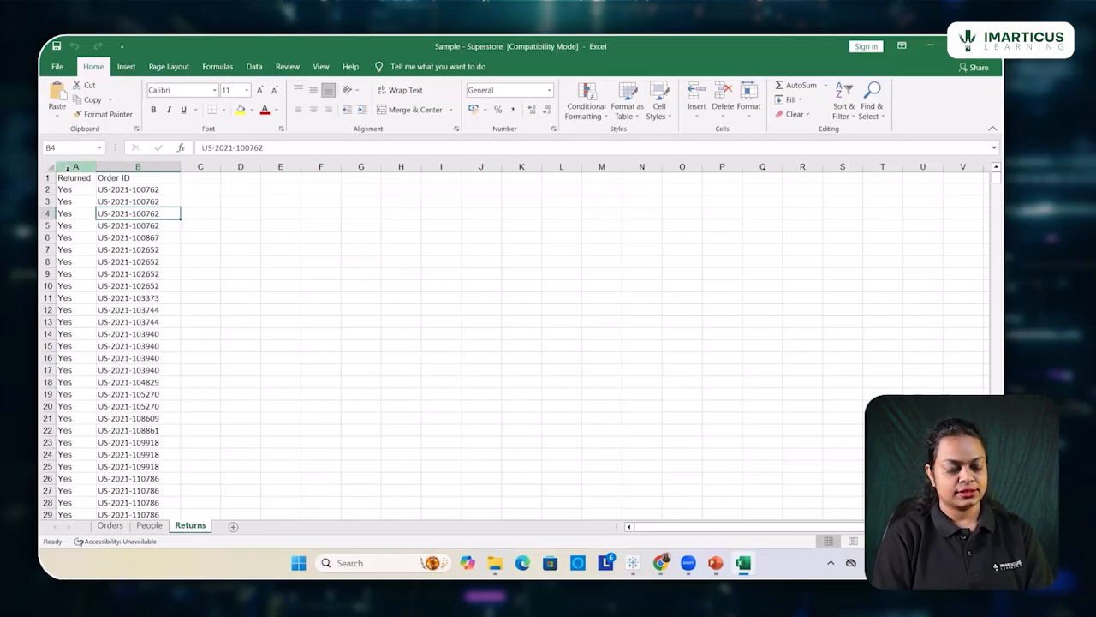
left_click(110, 526)
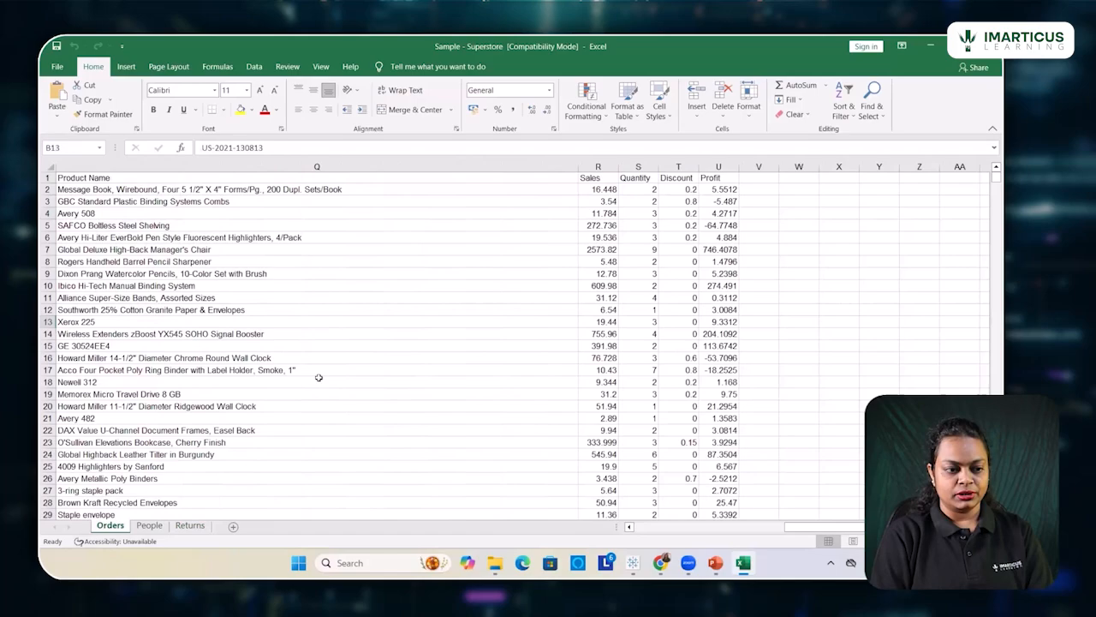
scroll(318, 378, "left", 2)
scroll(318, 378, "left", 10)
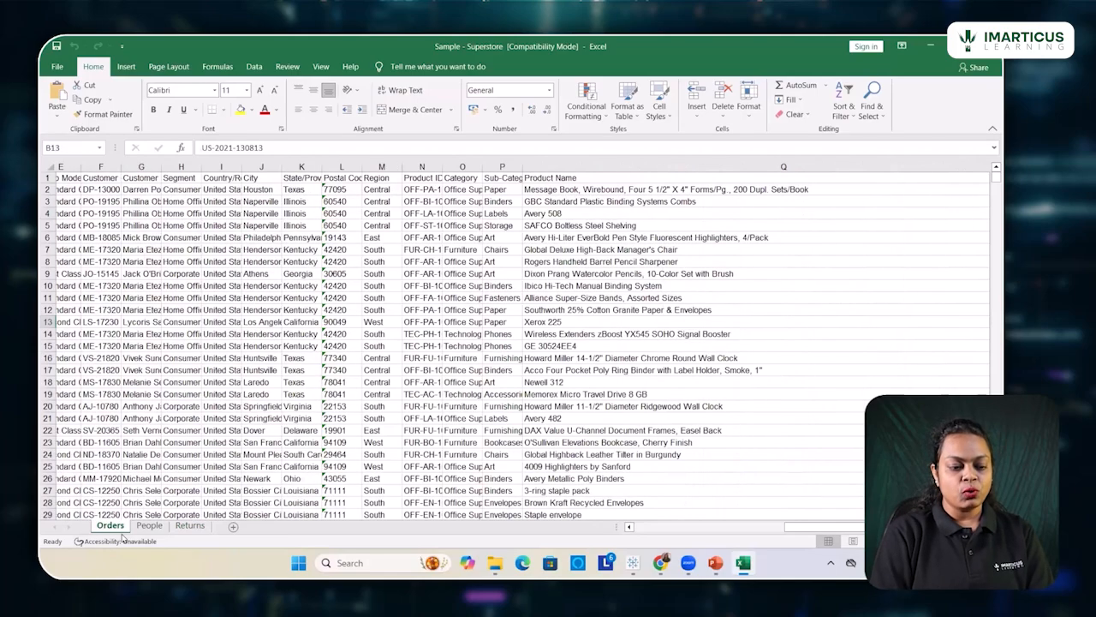
scroll(465, 352, "right", 1)
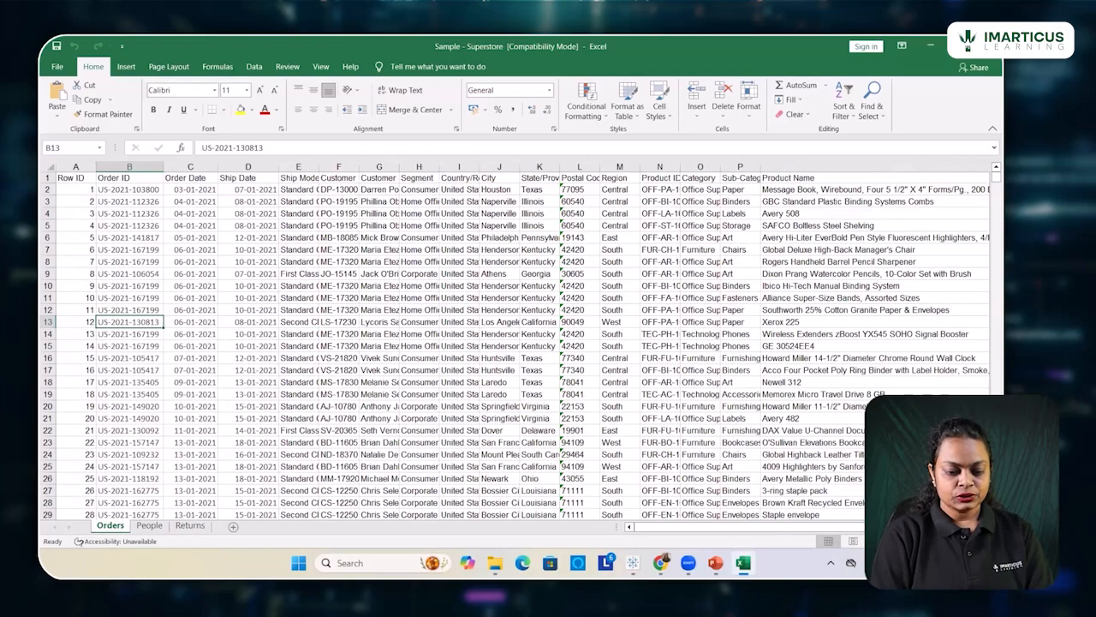
Switch back to Tableau and remove the Orders table from the Sample - Superstore data model.
left_click(633, 563)
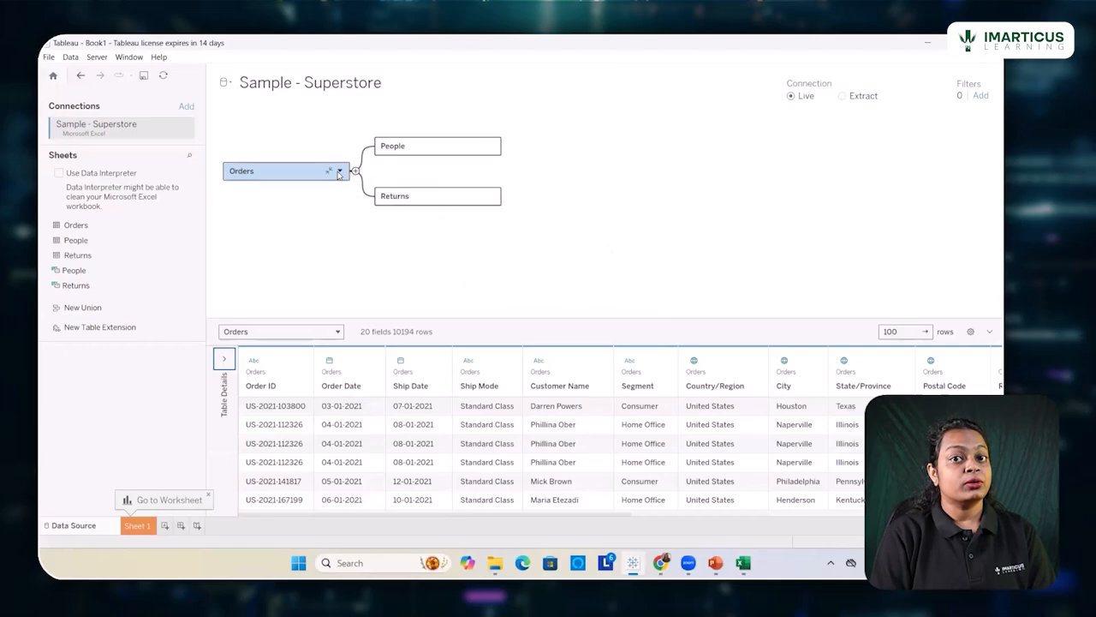
left_click(339, 173)
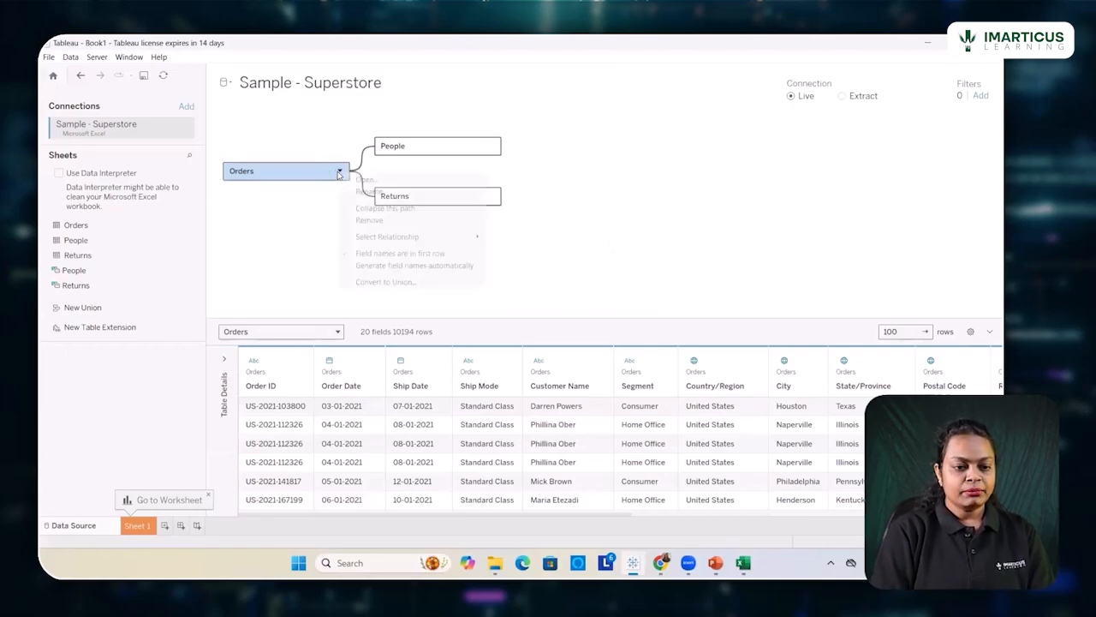
left_click(359, 224)
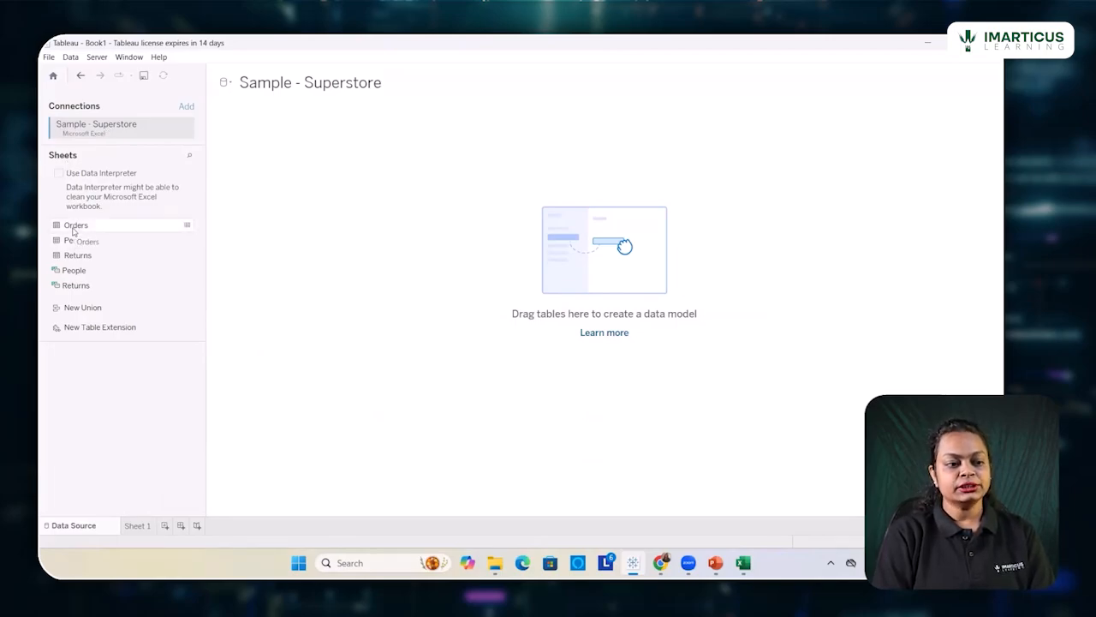
Add the Orders sheet to the empty data model and collapse its table details so the data preview has more room.
left_click_drag(76, 240, 75, 264)
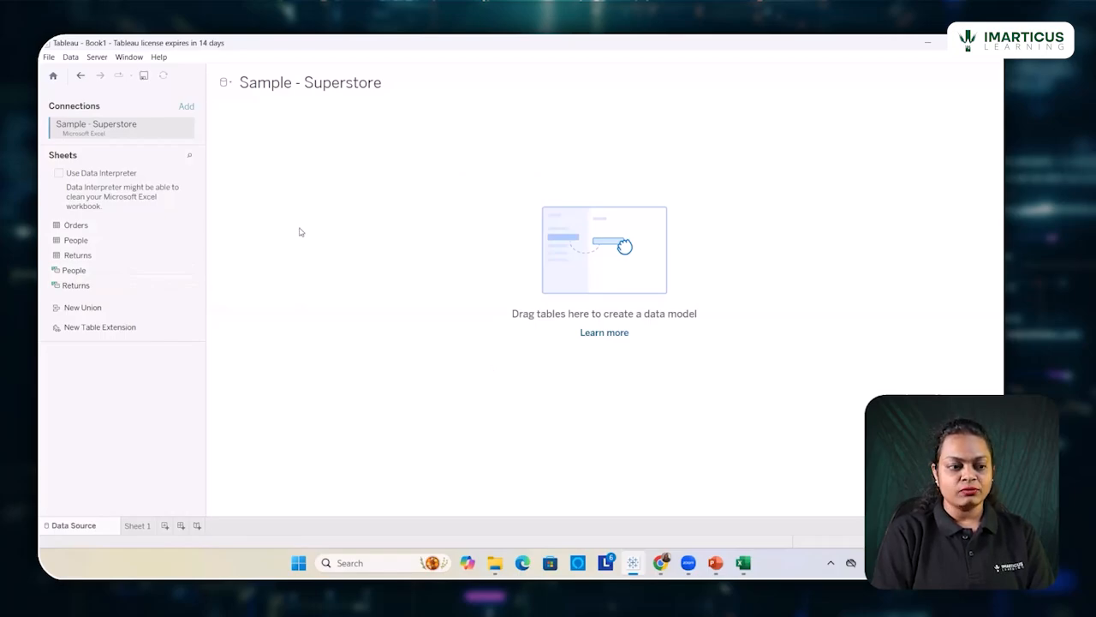
left_click_drag(85, 227, 402, 149)
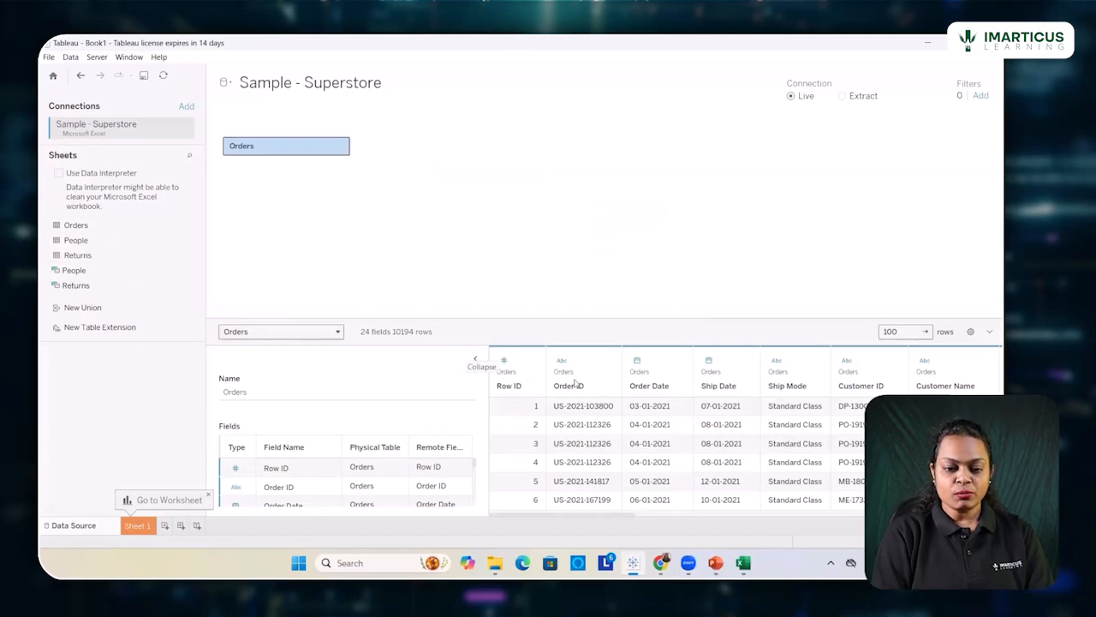
left_click(476, 361)
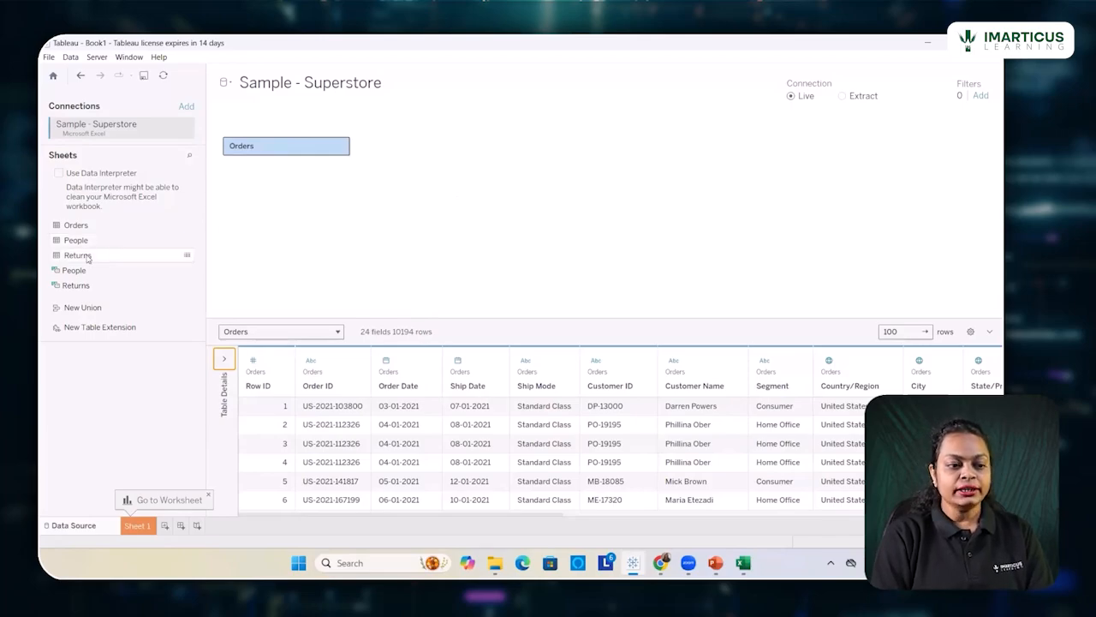
Relate the Returns sheet to Orders in the data model, and preview the Orders table and the Orders — Returns relationship data.
left_click_drag(88, 257, 400, 151)
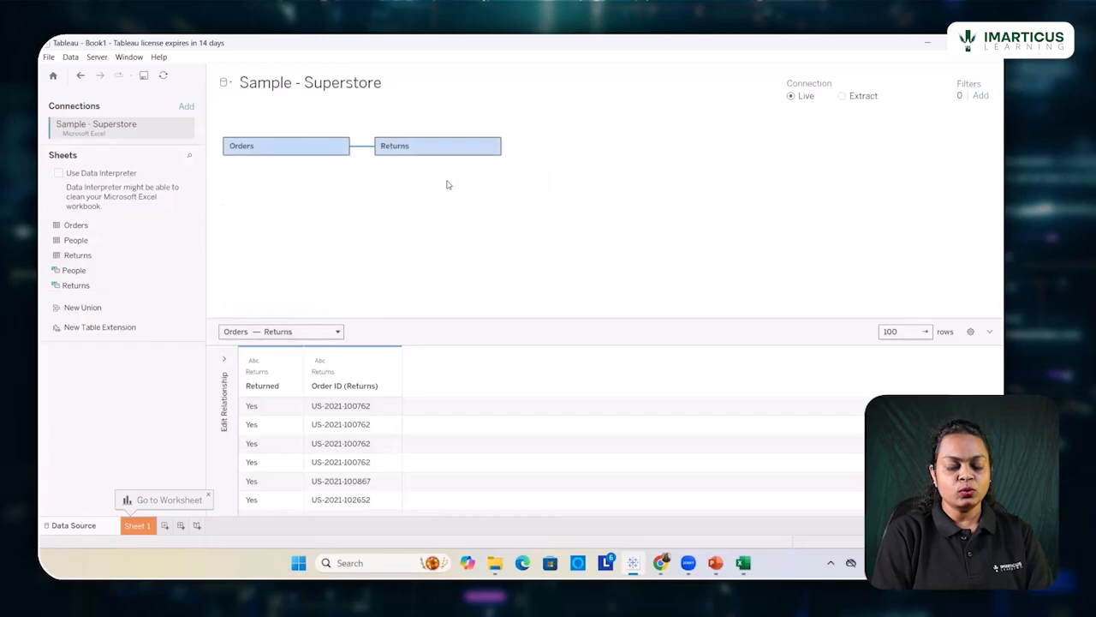
left_click(338, 332)
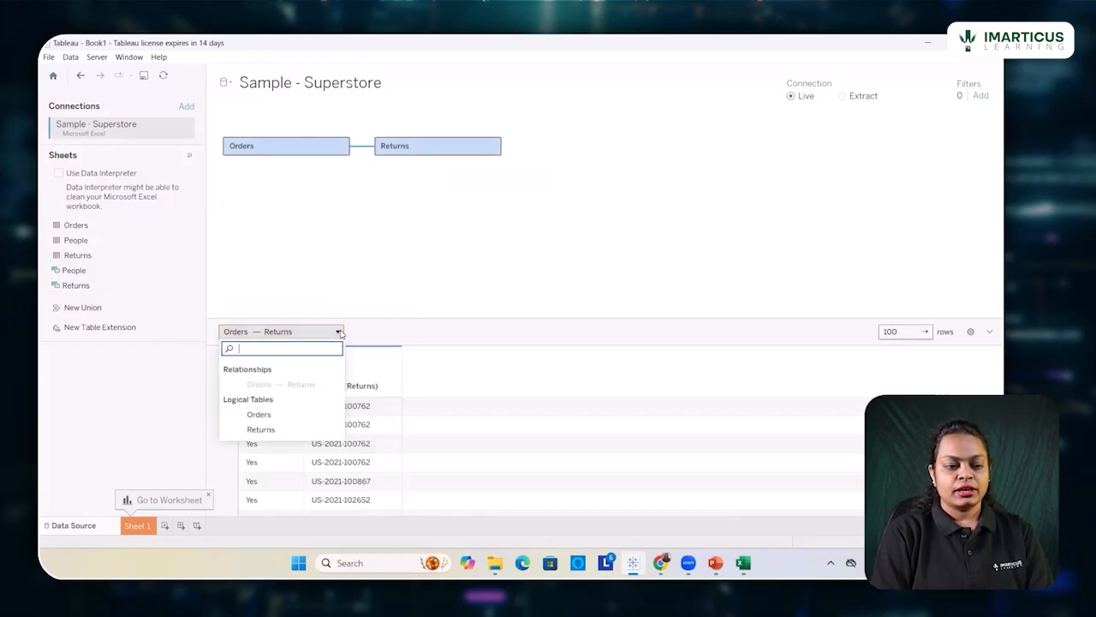
left_click(259, 414)
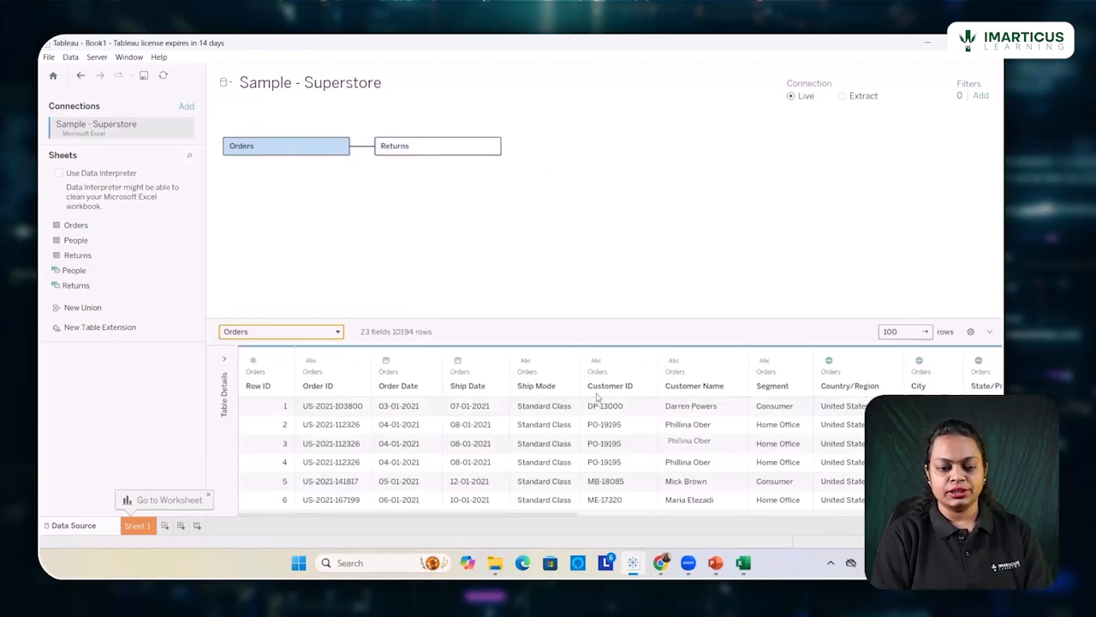
left_click(340, 333)
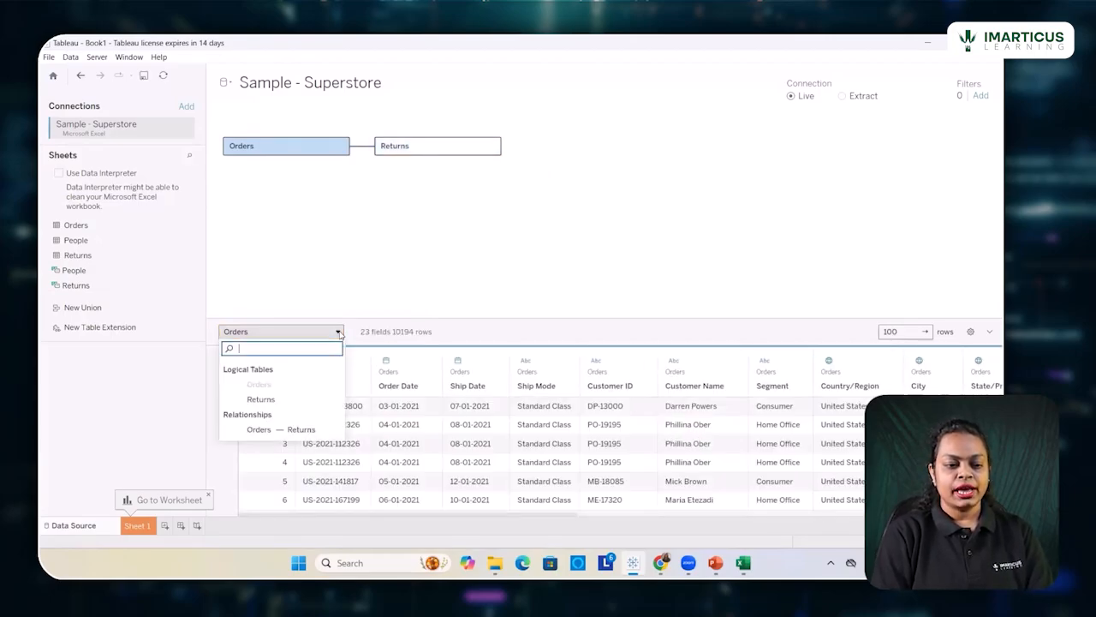
left_click(309, 431)
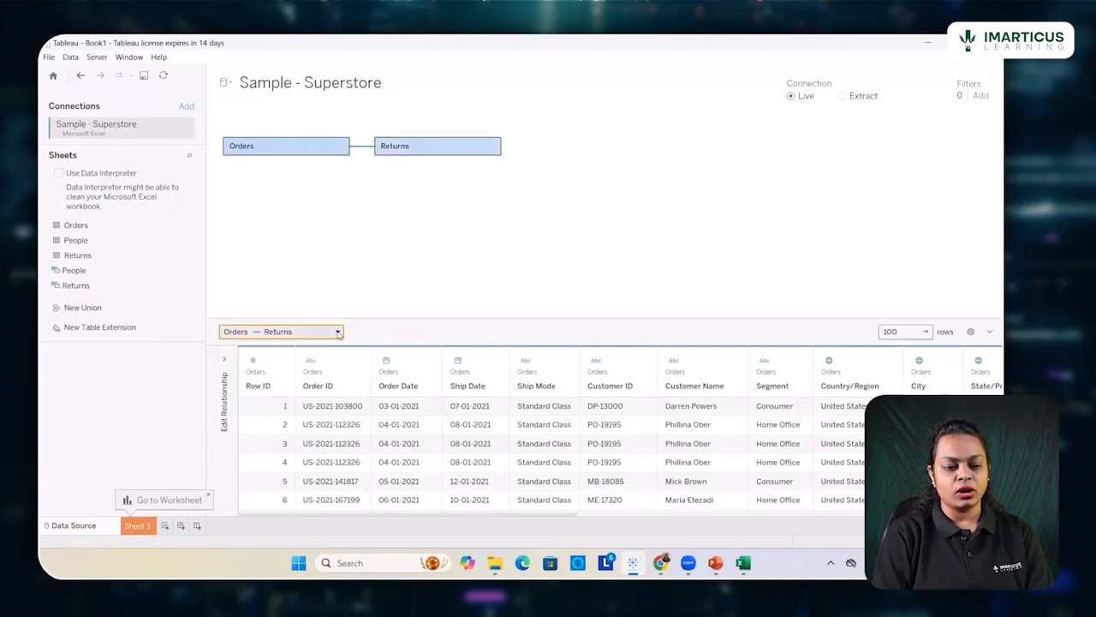
scroll(565, 426, "right", 2)
scroll(565, 425, "right", 10)
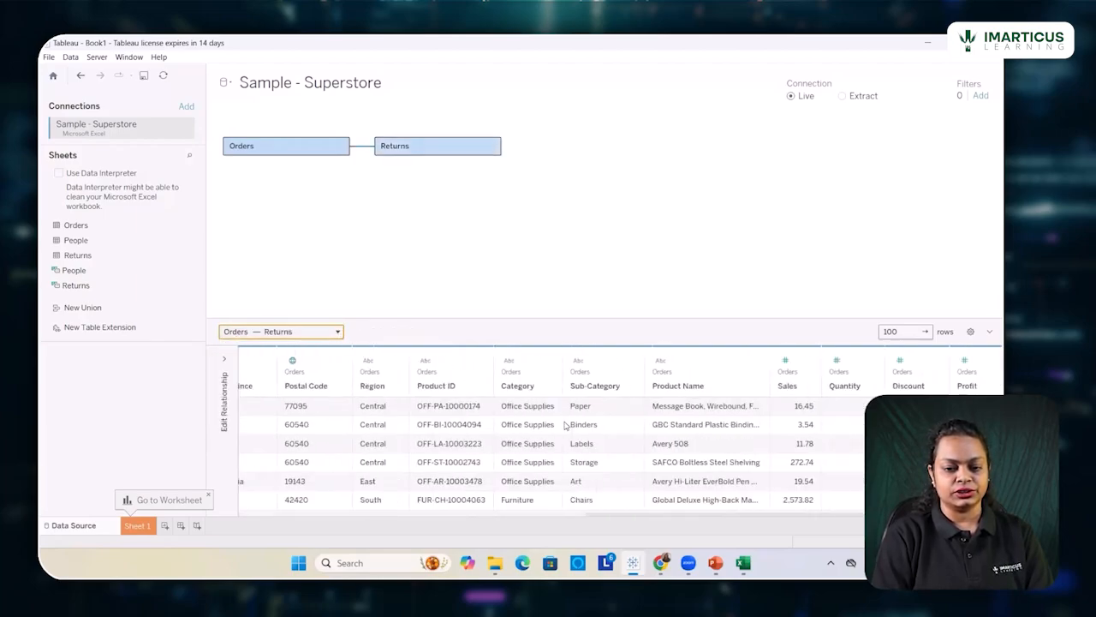
Compare the Order ID columns by previewing the Returns logical table and the Orders logical table in turn.
left_click(333, 333)
left_click(257, 430)
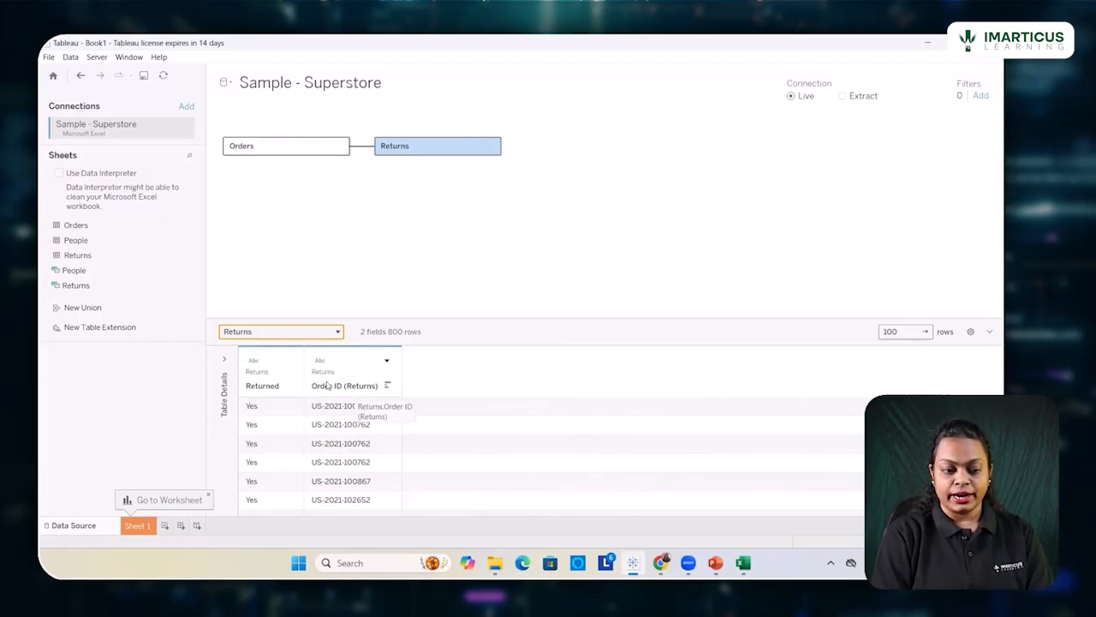
left_click(336, 333)
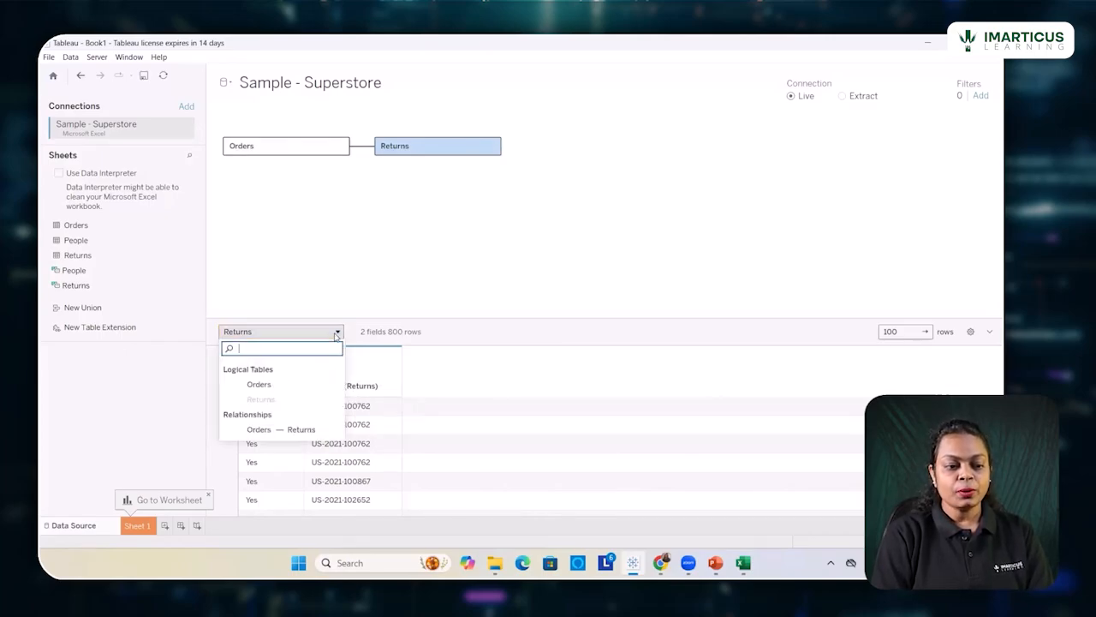
left_click(258, 384)
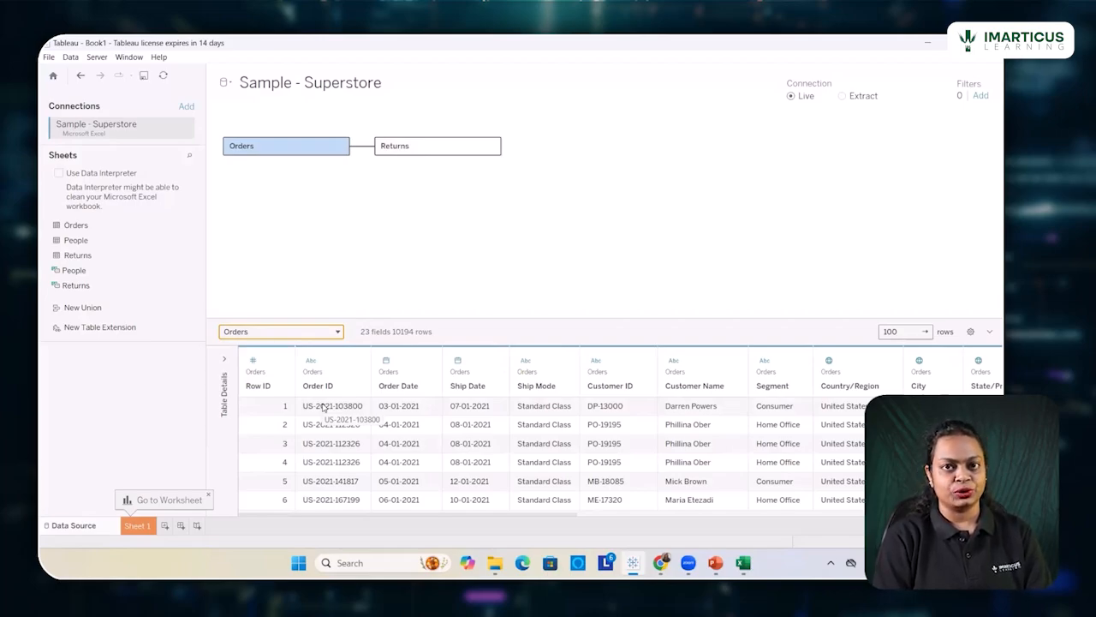
Remove the related Returns table from the data model and join the Returns sheet to Orders inside the Orders logical table.
right_click(443, 153)
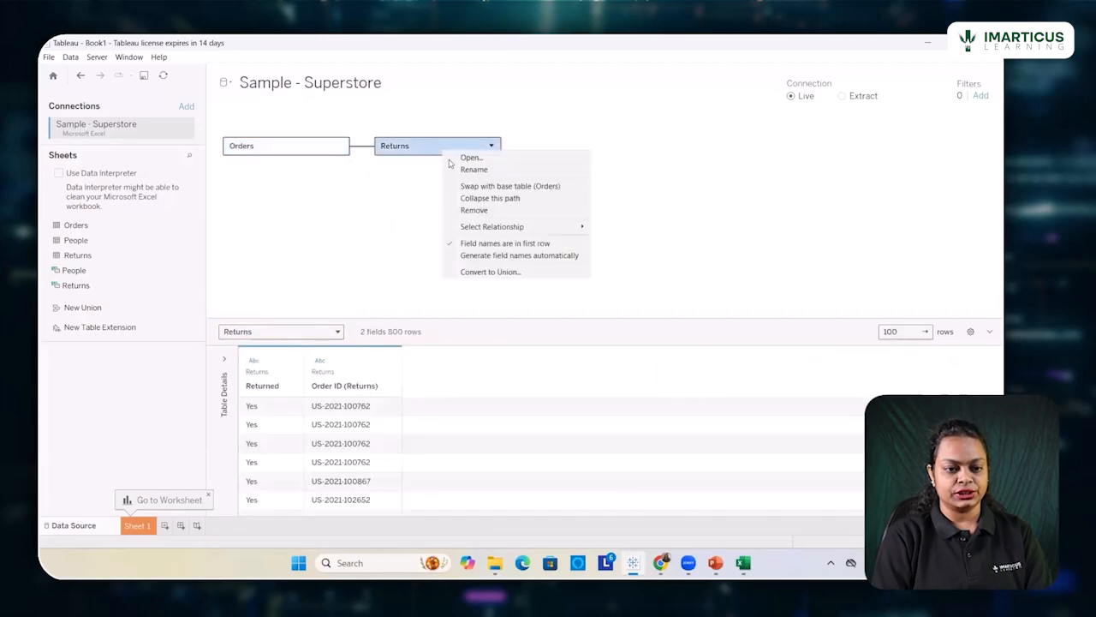
left_click(472, 211)
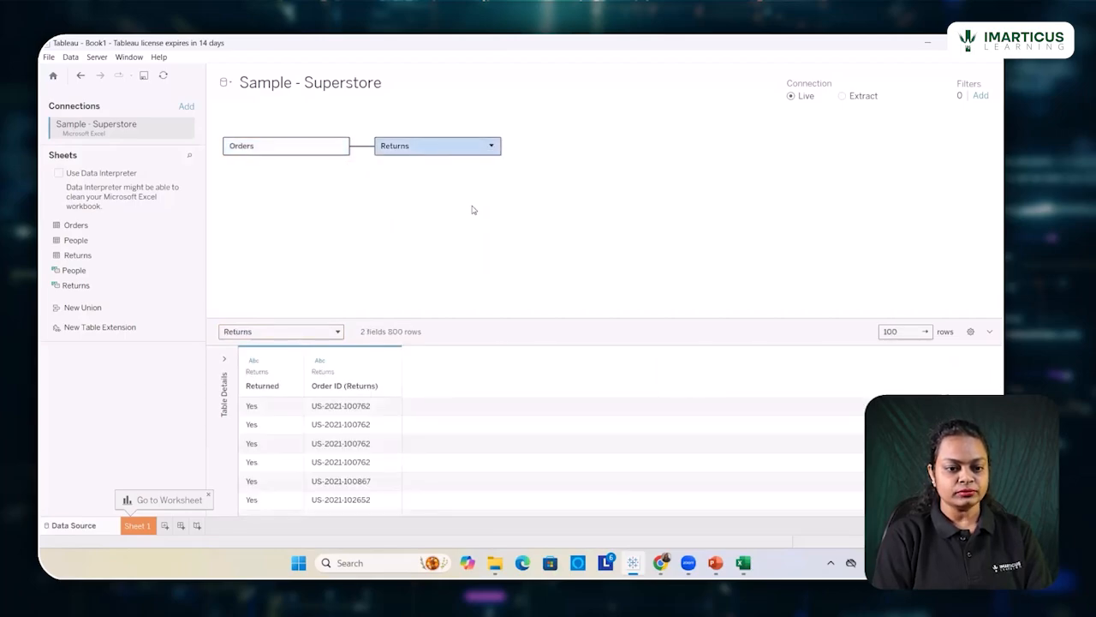
double_click(295, 147)
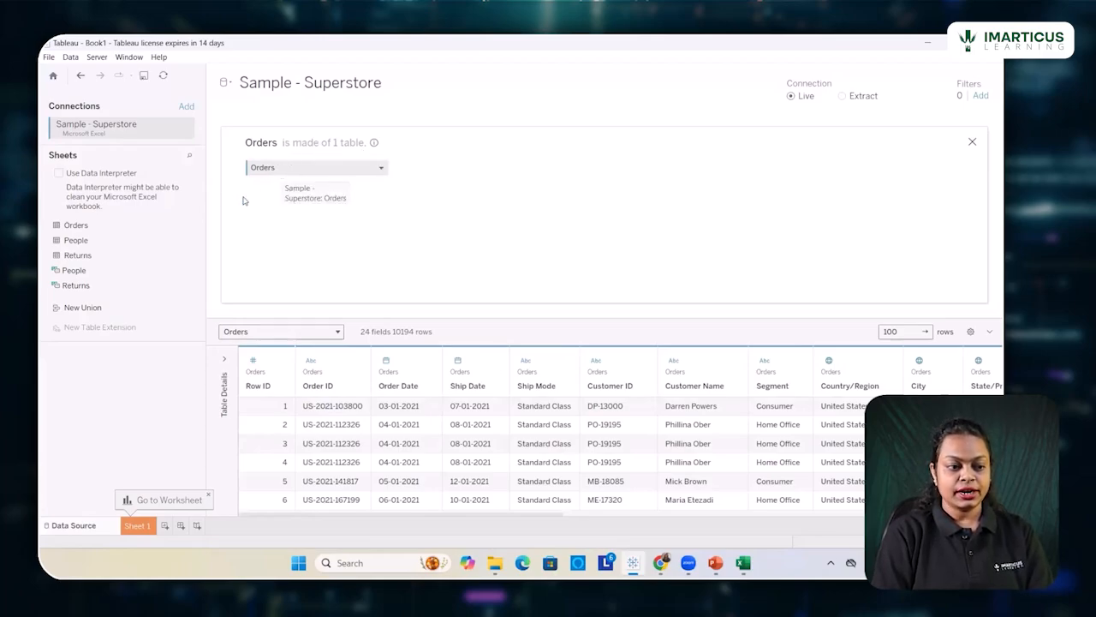
left_click_drag(85, 259, 423, 170)
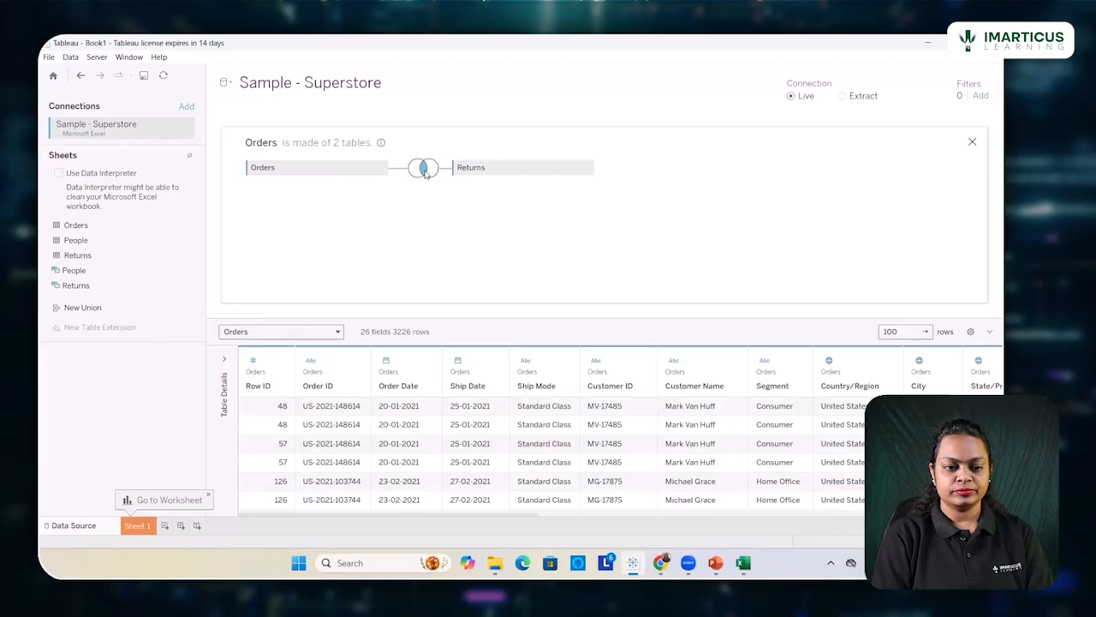
mouse_move(423, 170)
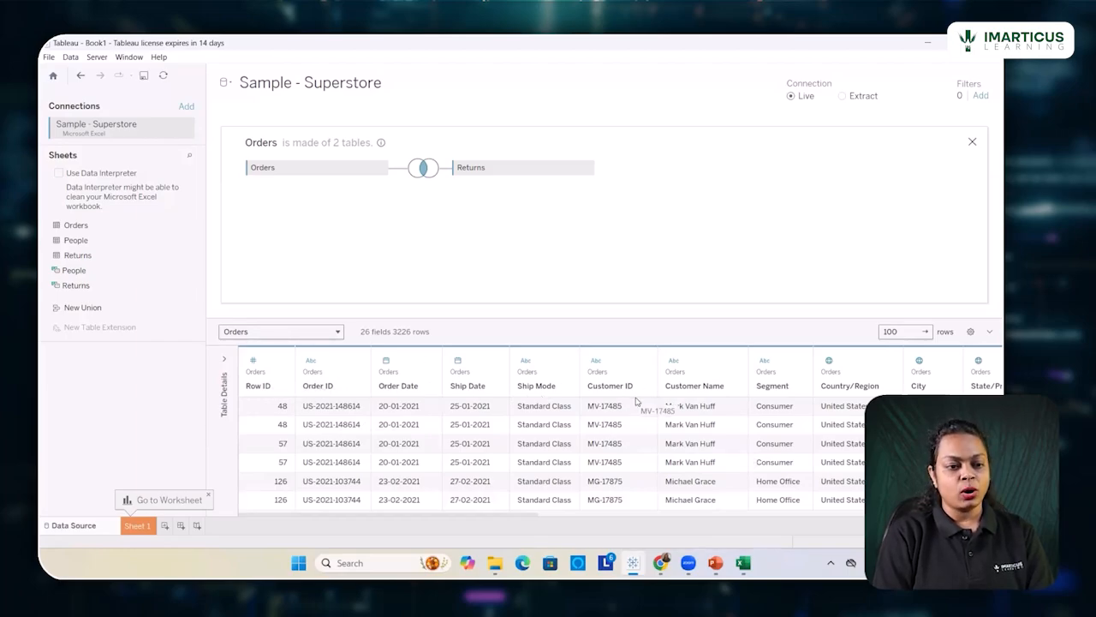
Examine the joined preview's columns through to Returned and Order ID (Returns), and return to the first columns.
scroll(636, 400, "right", 10)
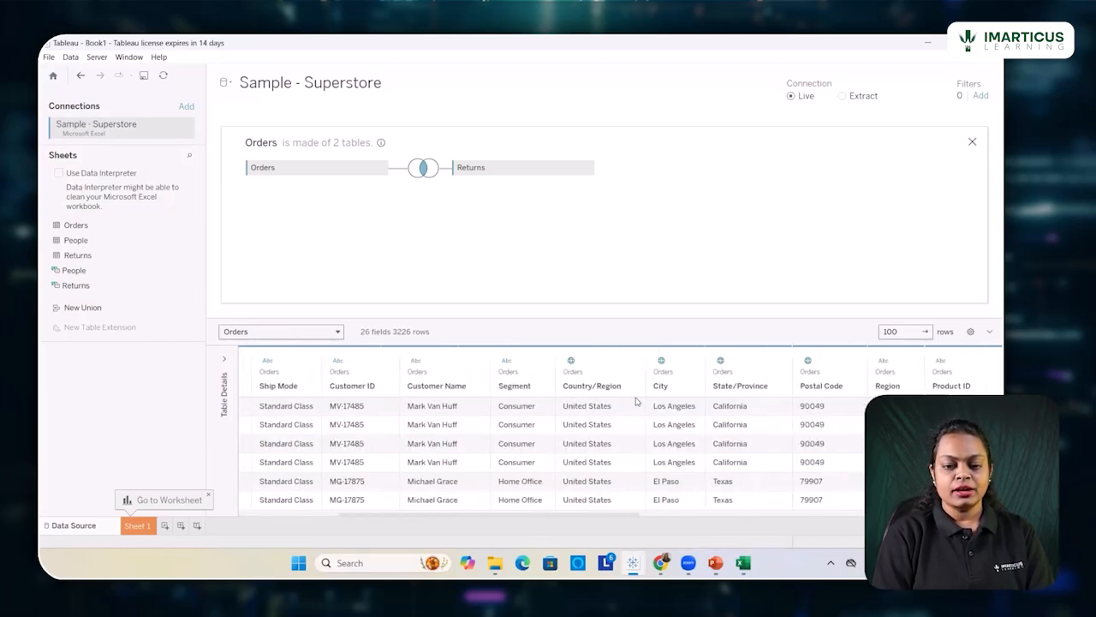
scroll(635, 400, "right", 4)
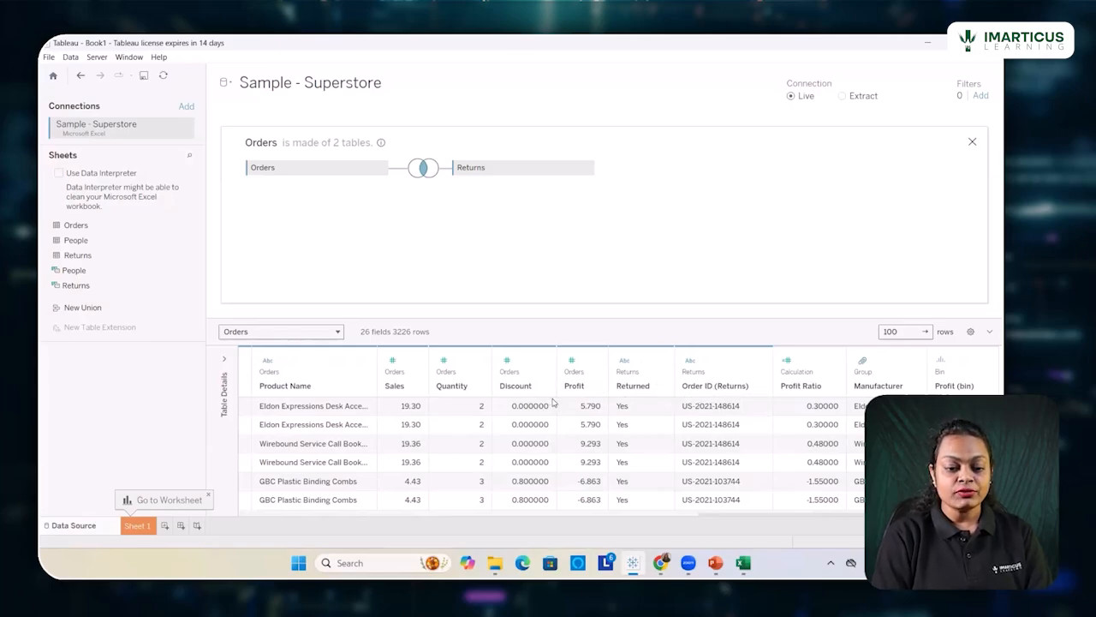
scroll(554, 402, "left", 5)
scroll(554, 403, "left", 5)
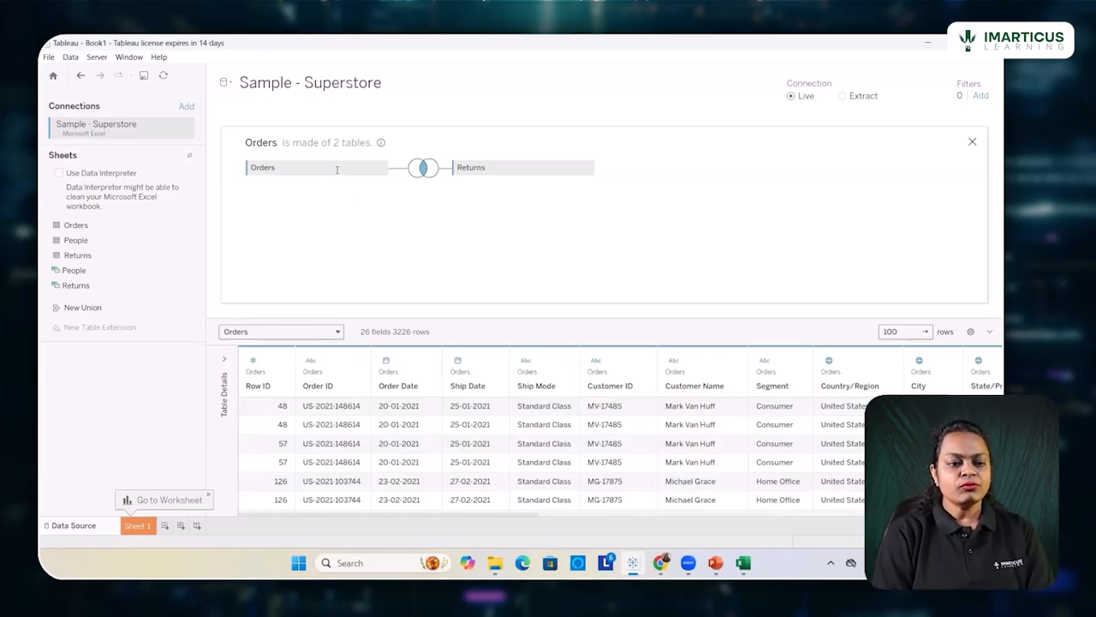
Open the settings of the join between Orders and Returns and select Order ID as the Orders side of the join clause.
left_click(422, 168)
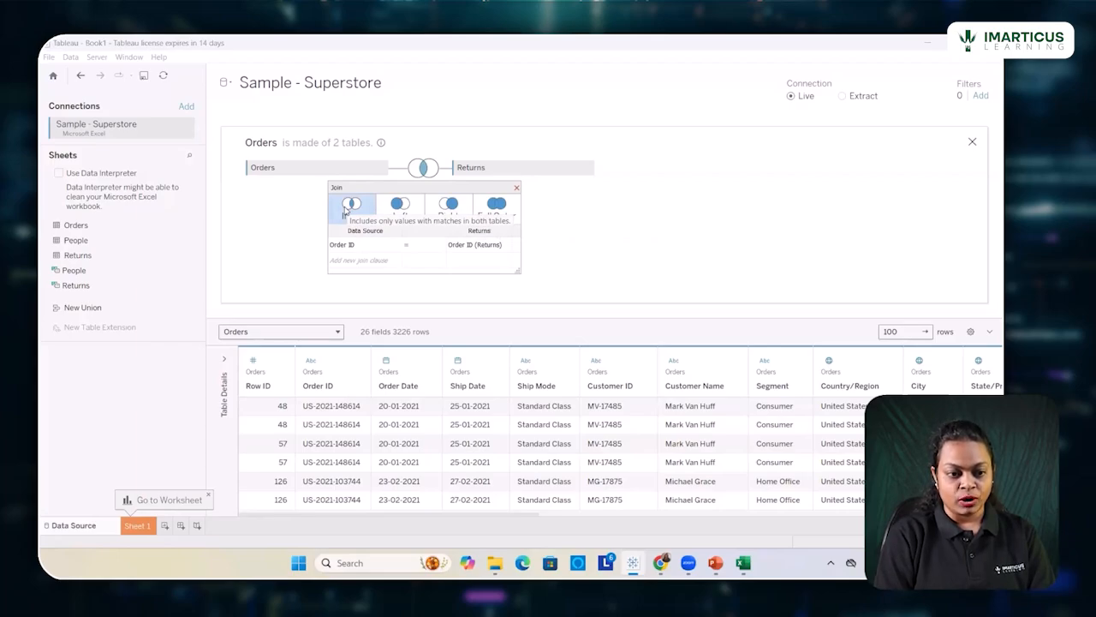
left_click(396, 246)
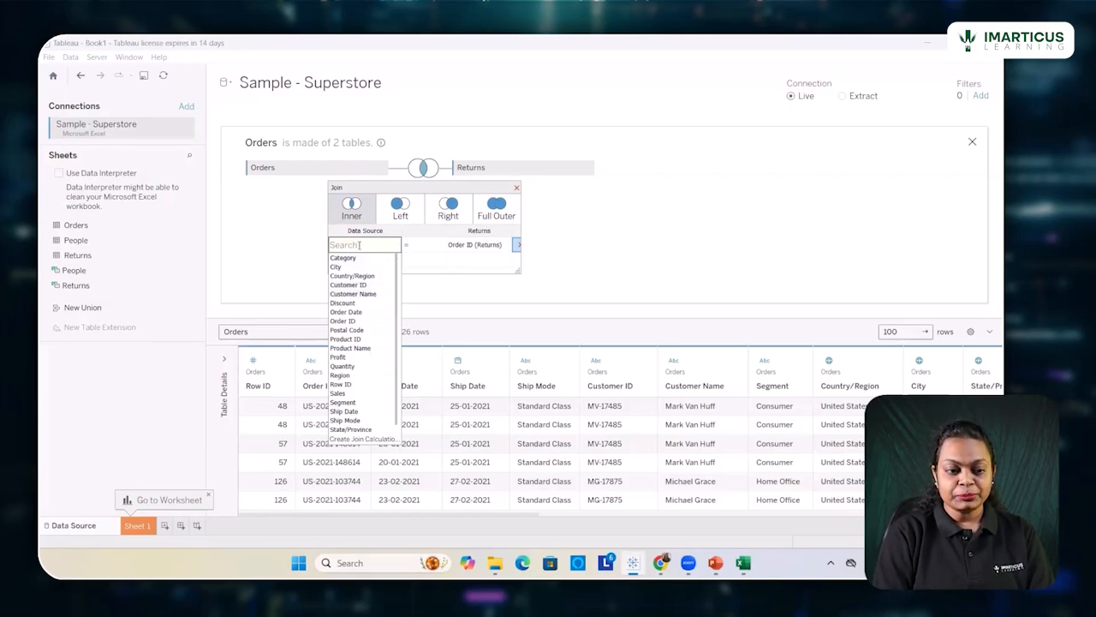
left_click(368, 321)
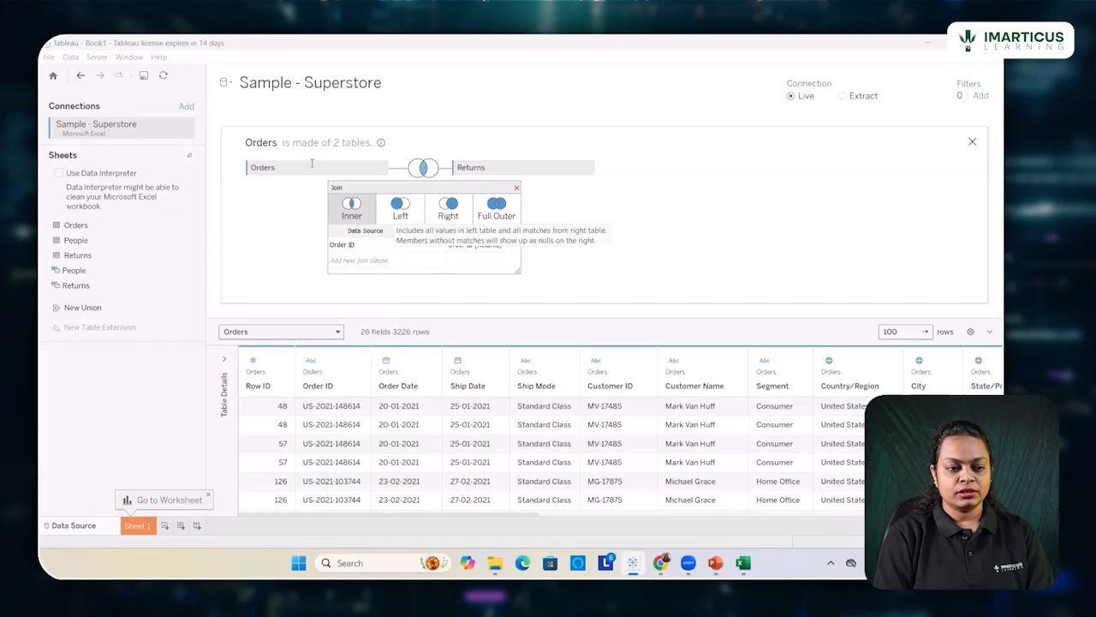
Try the Left, Right and Full Outer join types between Orders and Returns, and settle on a Left join.
left_click(394, 213)
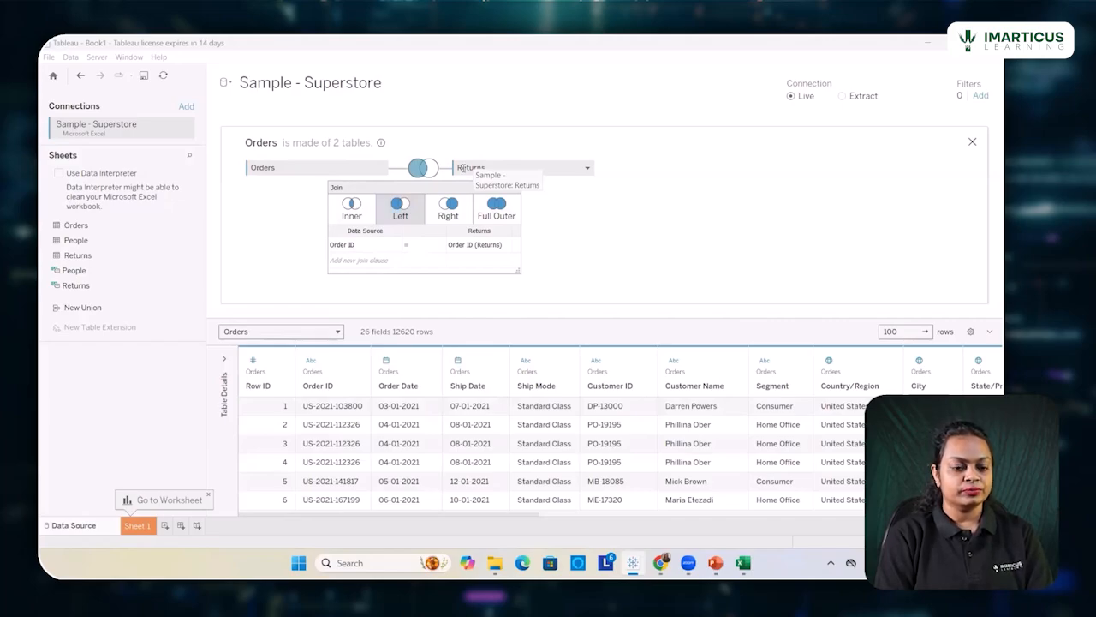
left_click(448, 210)
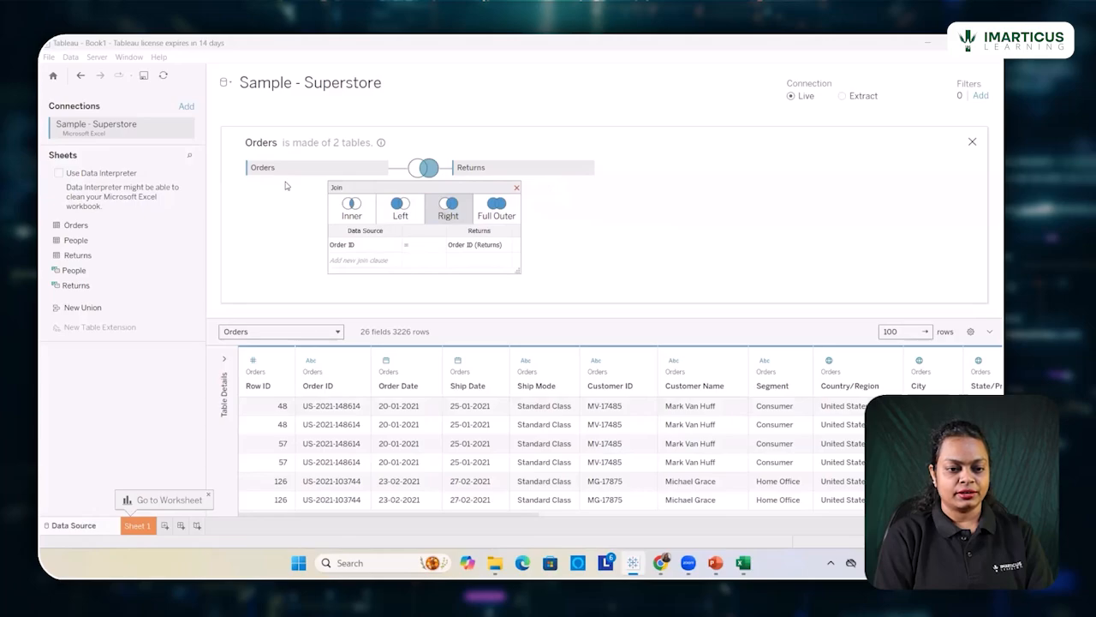
left_click(497, 217)
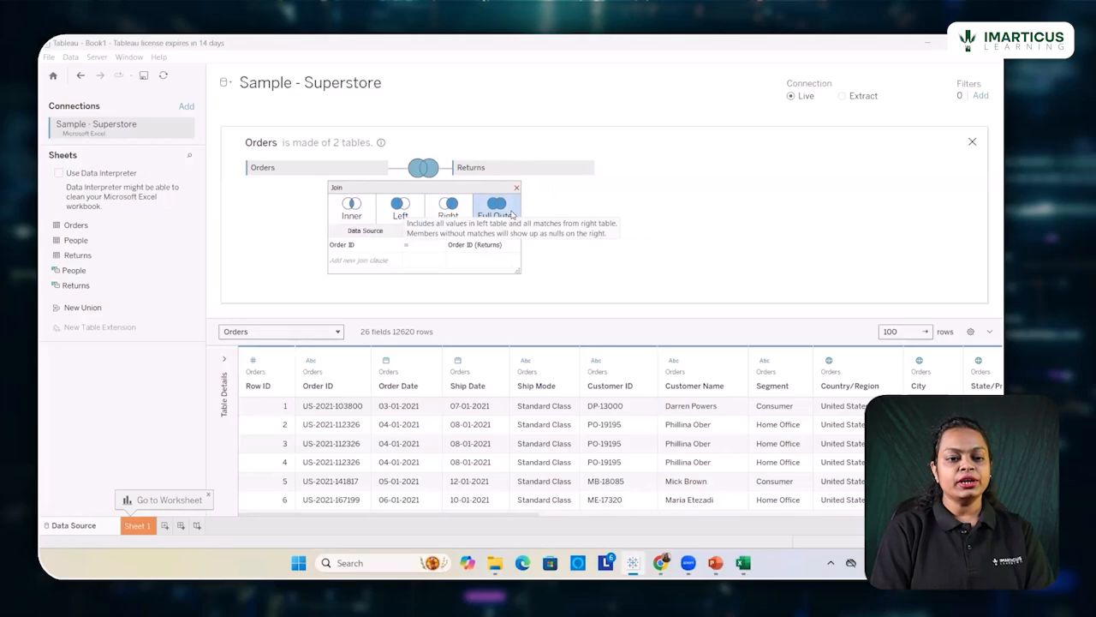
left_click(404, 220)
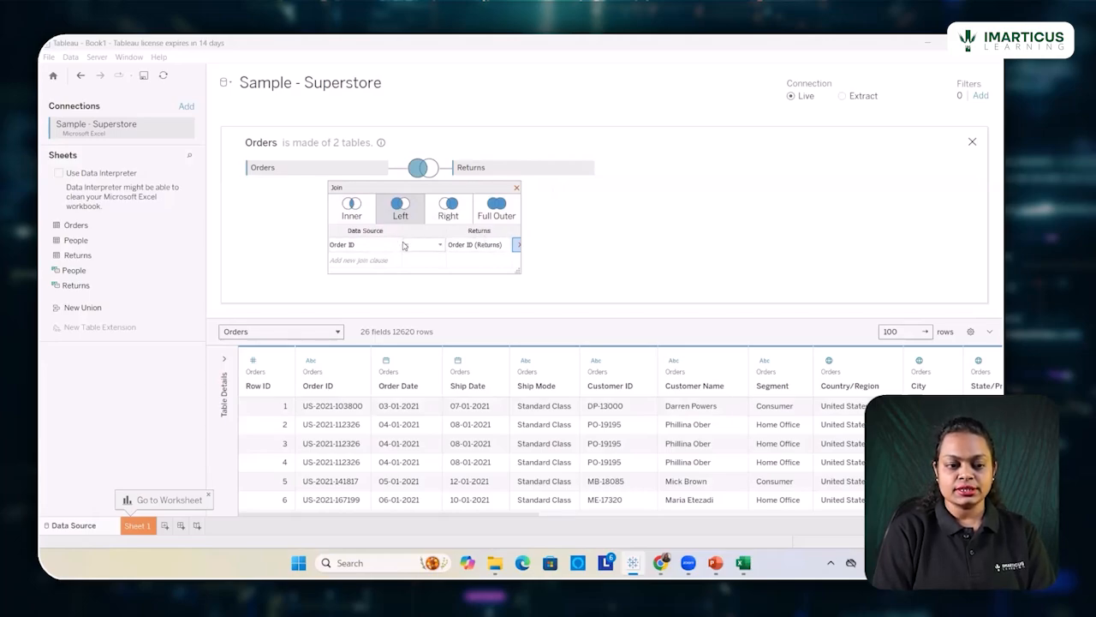
Select Order ID (Returns) as the Returns side of the join clause, and close the join view to return to the data model.
left_click(396, 245)
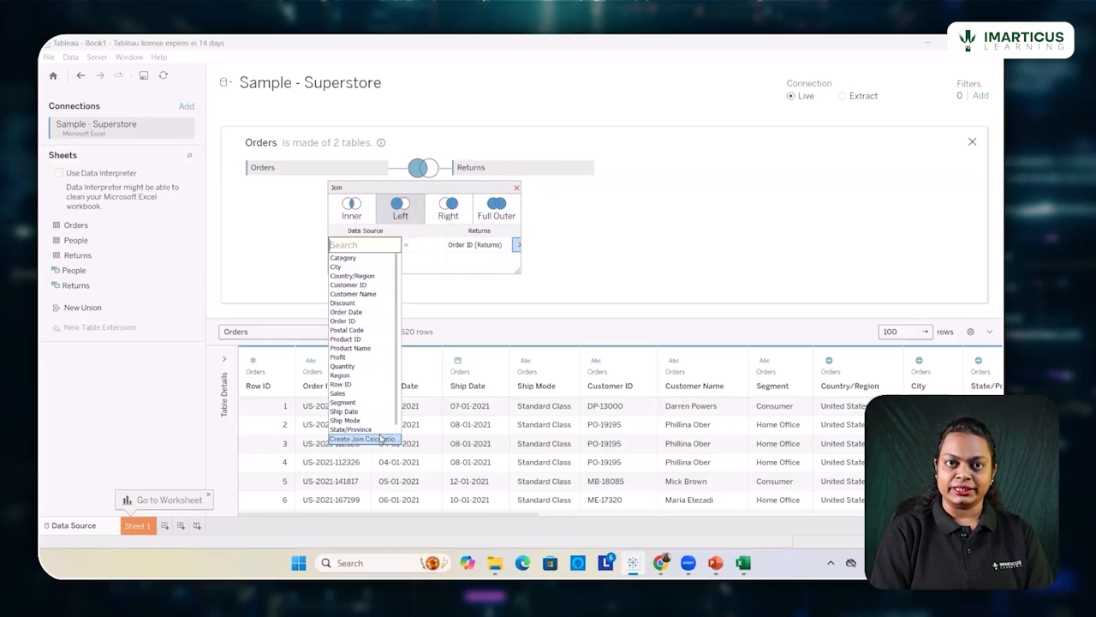
left_click(494, 247)
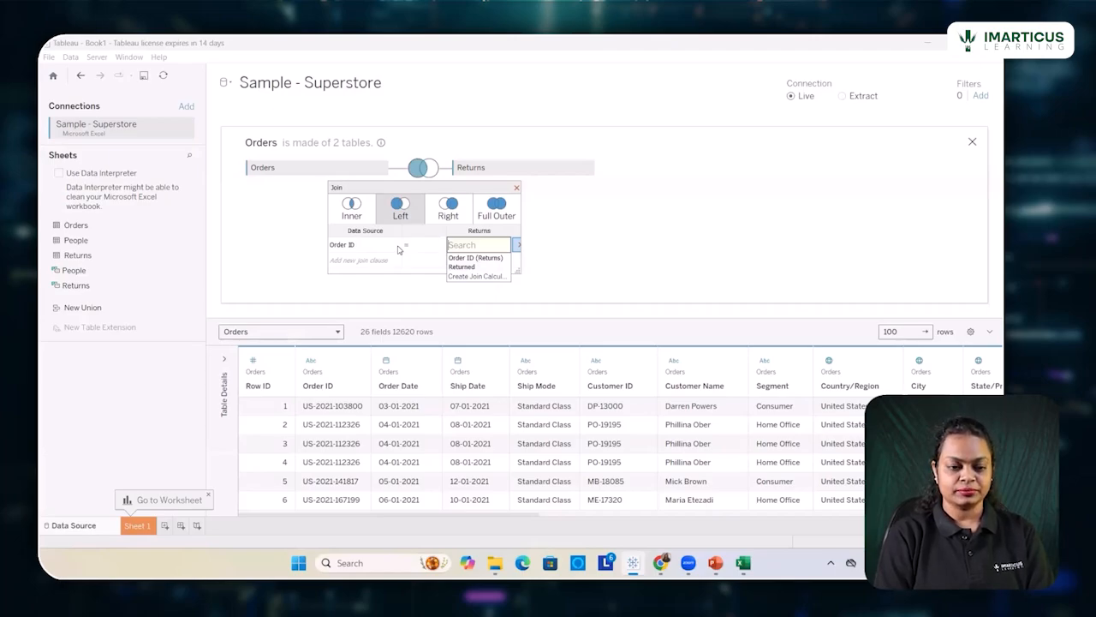
left_click(469, 257)
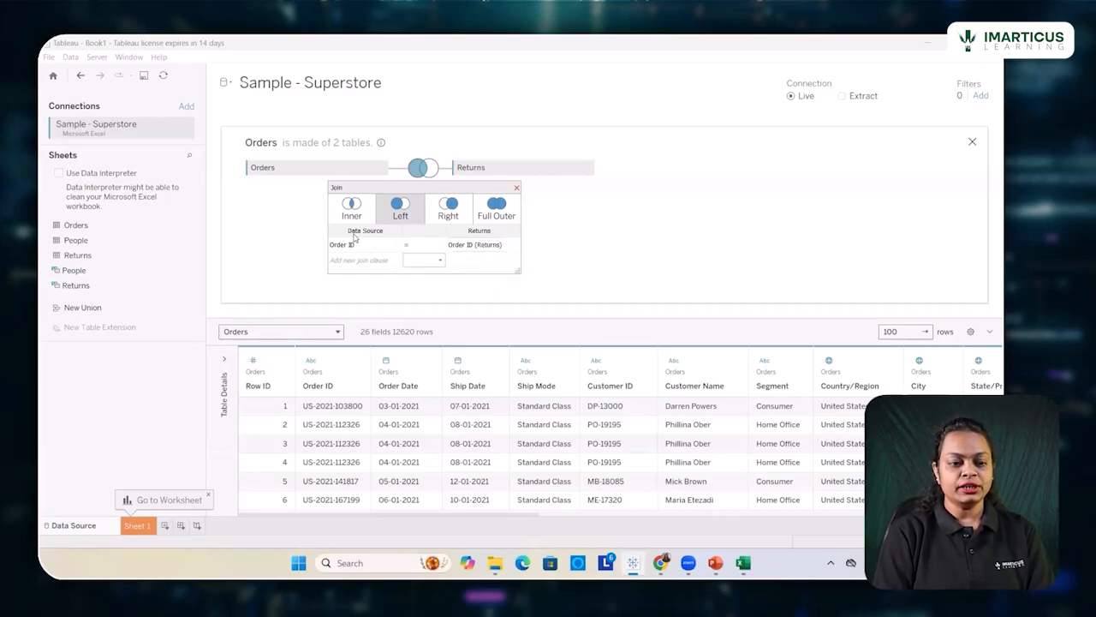
left_click(517, 188)
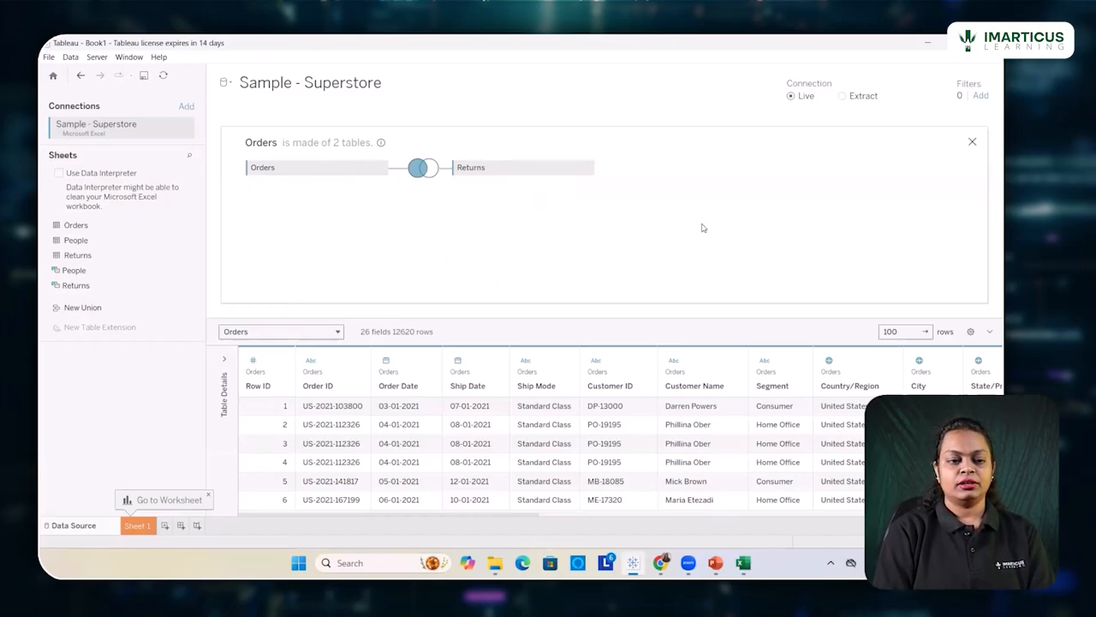
left_click(972, 142)
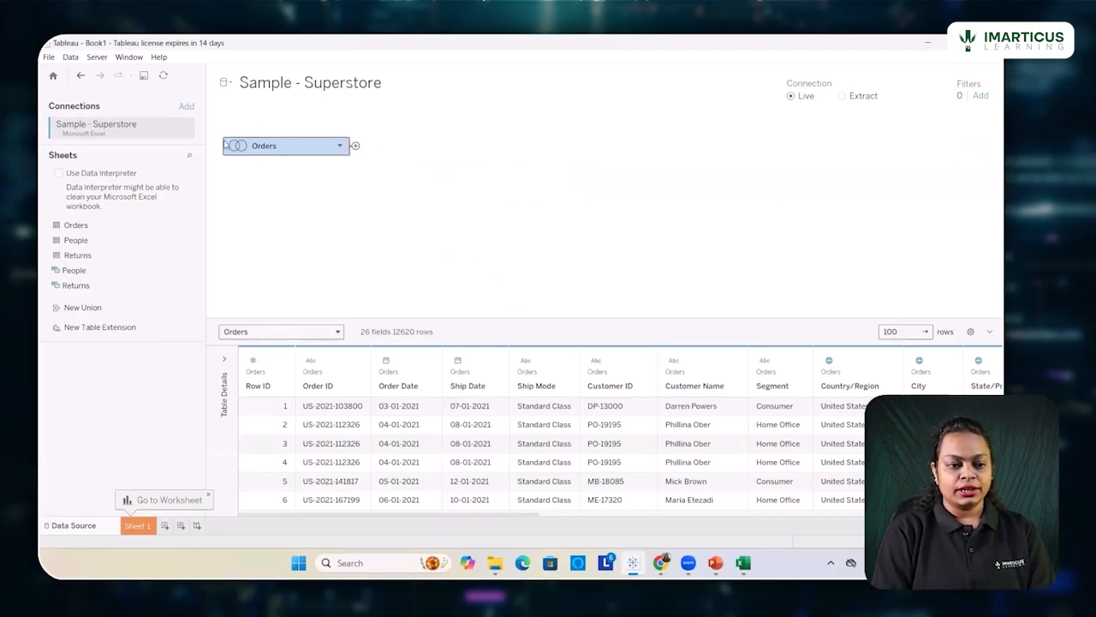
mouse_move(236, 149)
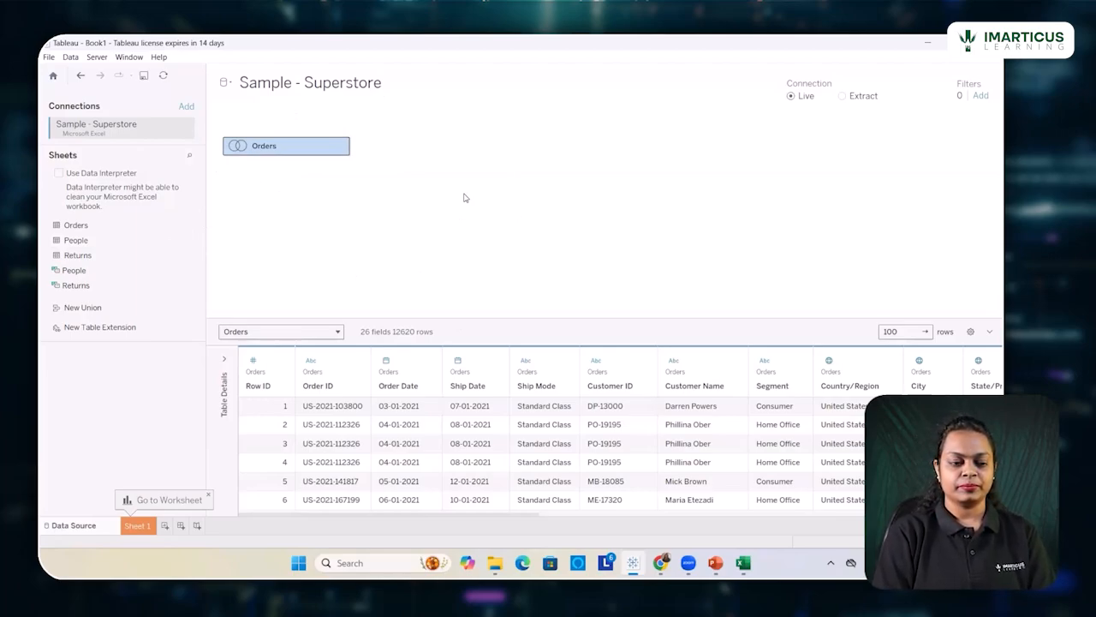
Enlarge the data preview area and expand the table details listing the joined Orders table's fields and types.
left_click_drag(476, 318, 457, 193)
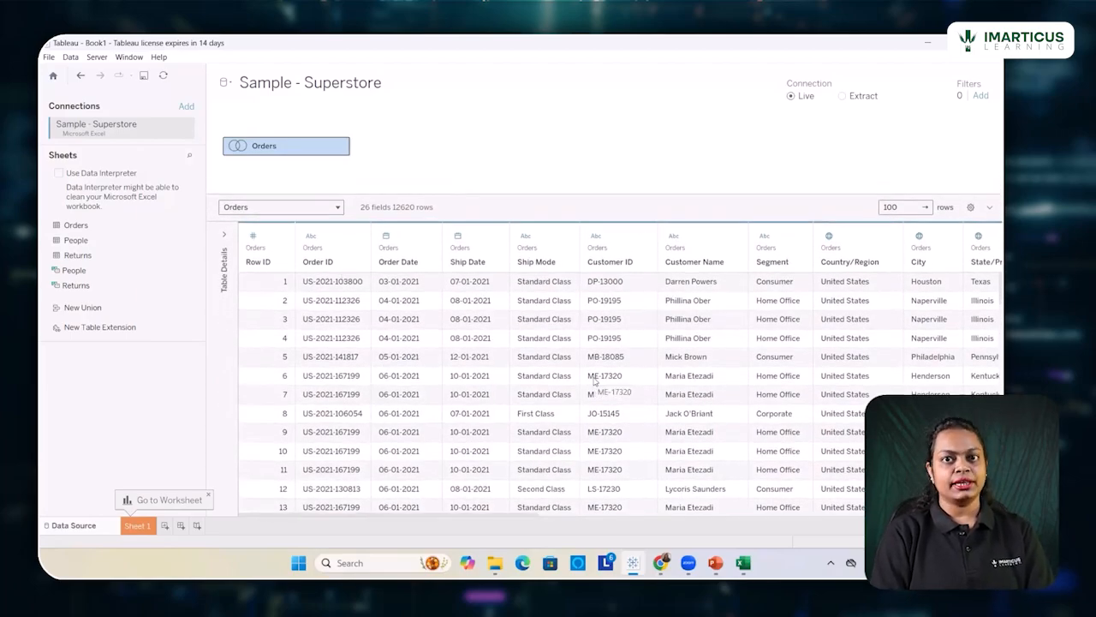
left_click(223, 237)
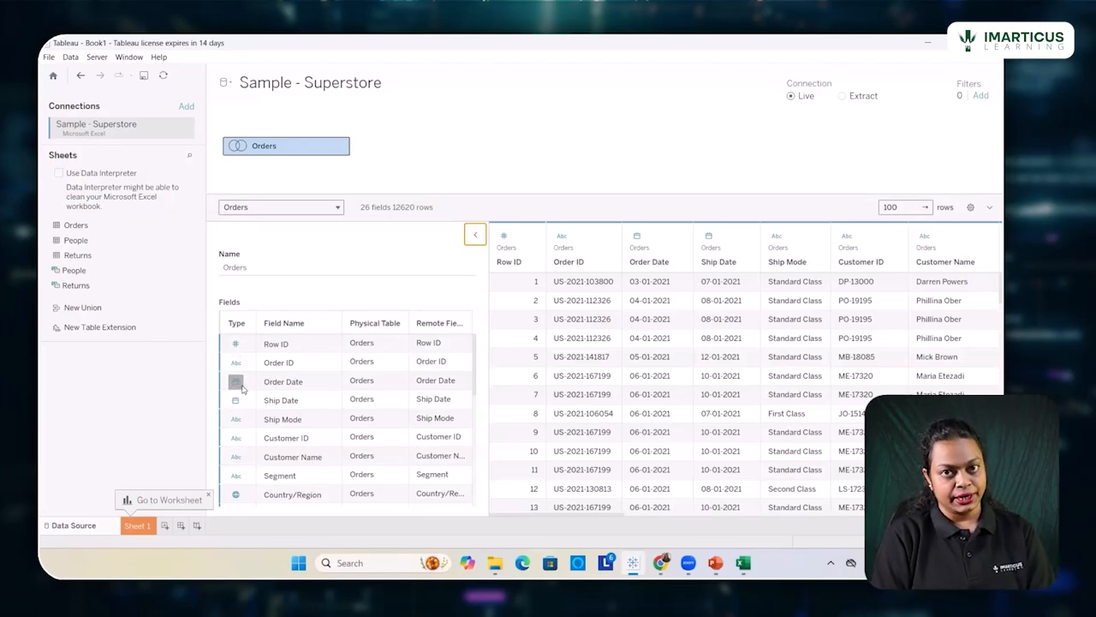
Examine the data types, physical tables and remote field names of all fields in the joined Orders table's details.
scroll(249, 441, "down", 3)
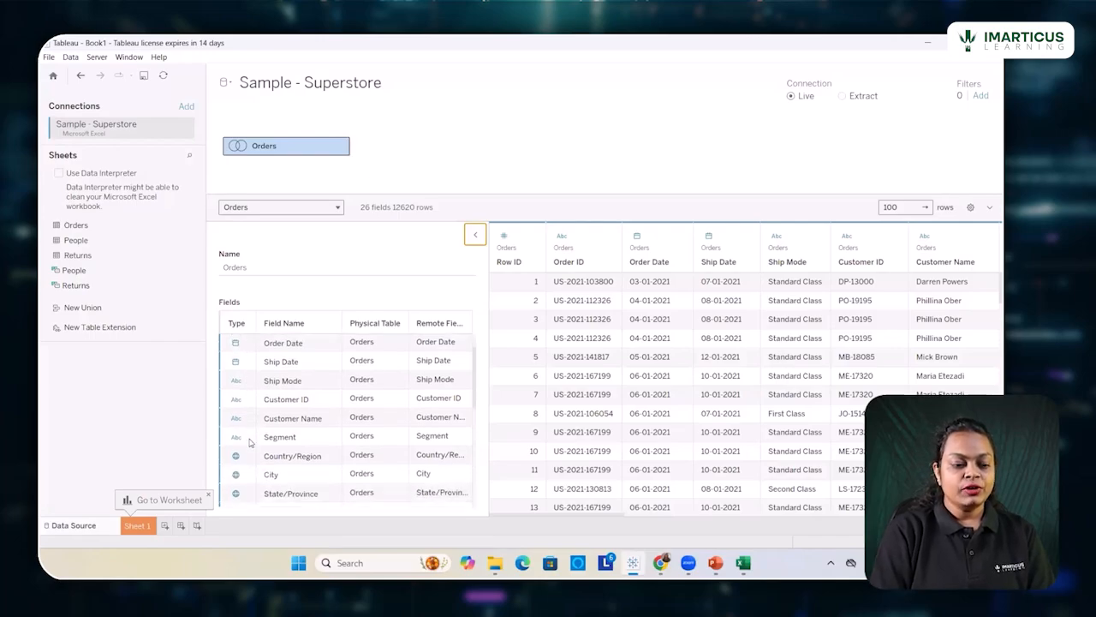
scroll(249, 441, "down", 2)
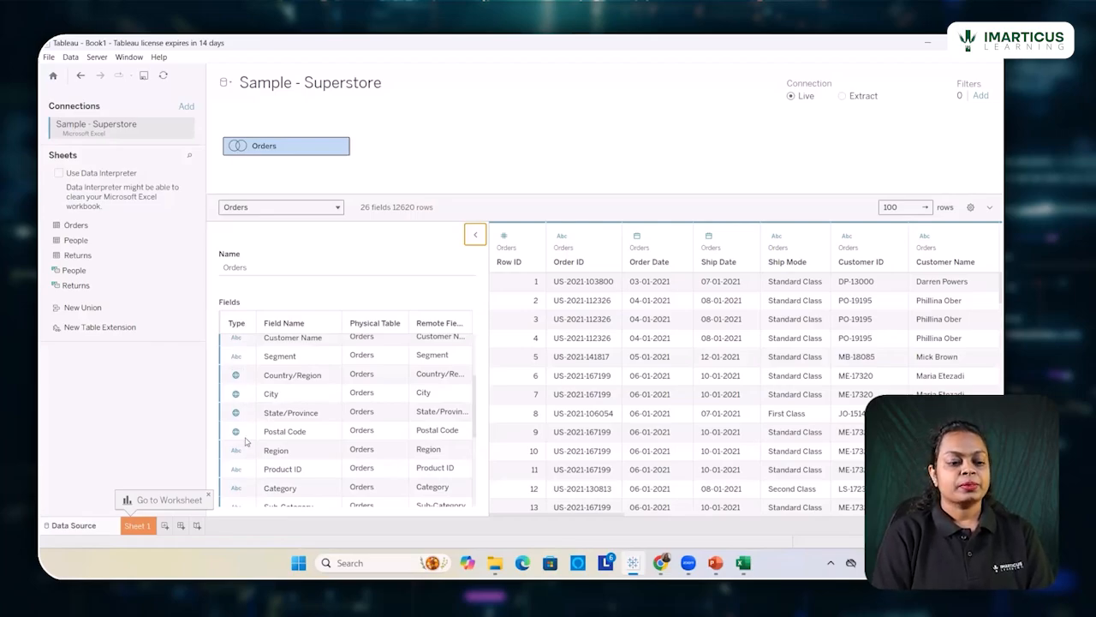
scroll(245, 437, "down", 2)
scroll(245, 441, "down", 4)
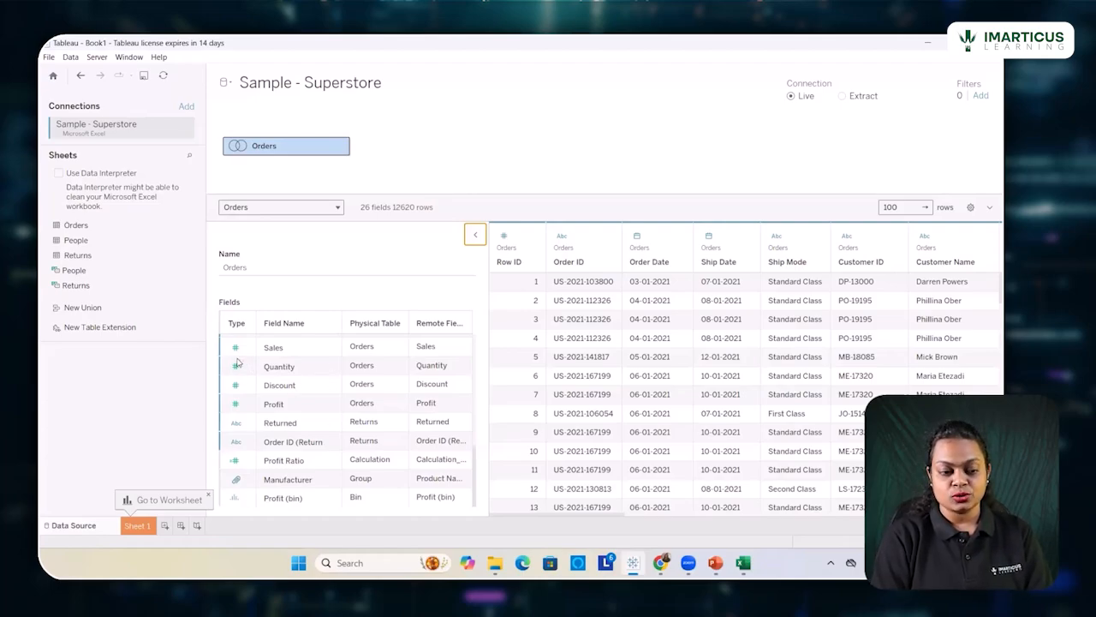
scroll(237, 363, "up", 5)
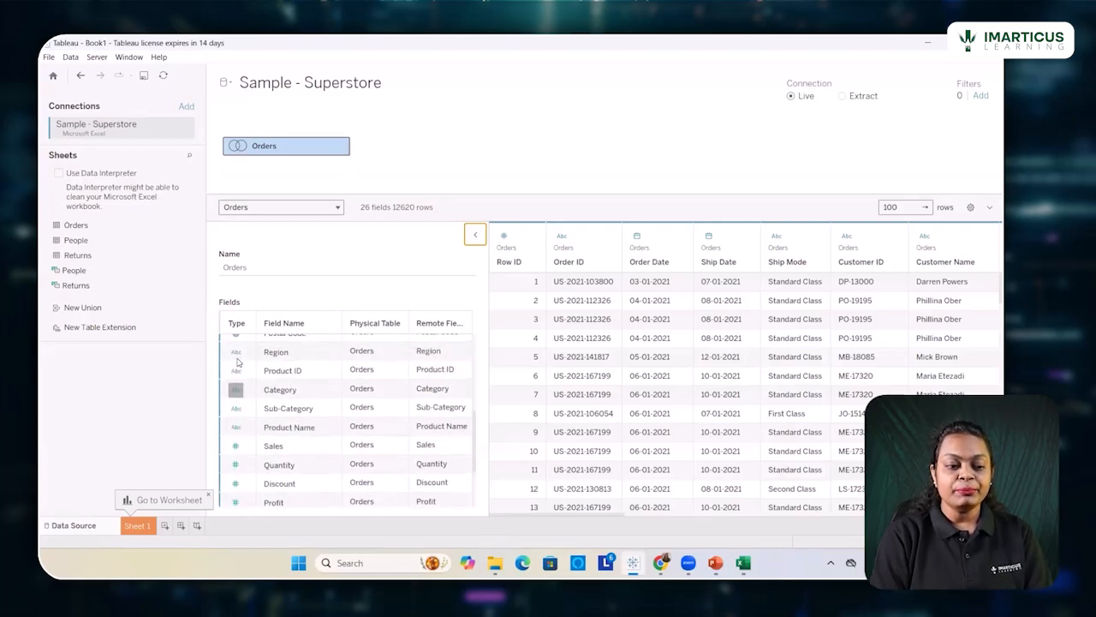
scroll(237, 363, "up", 3)
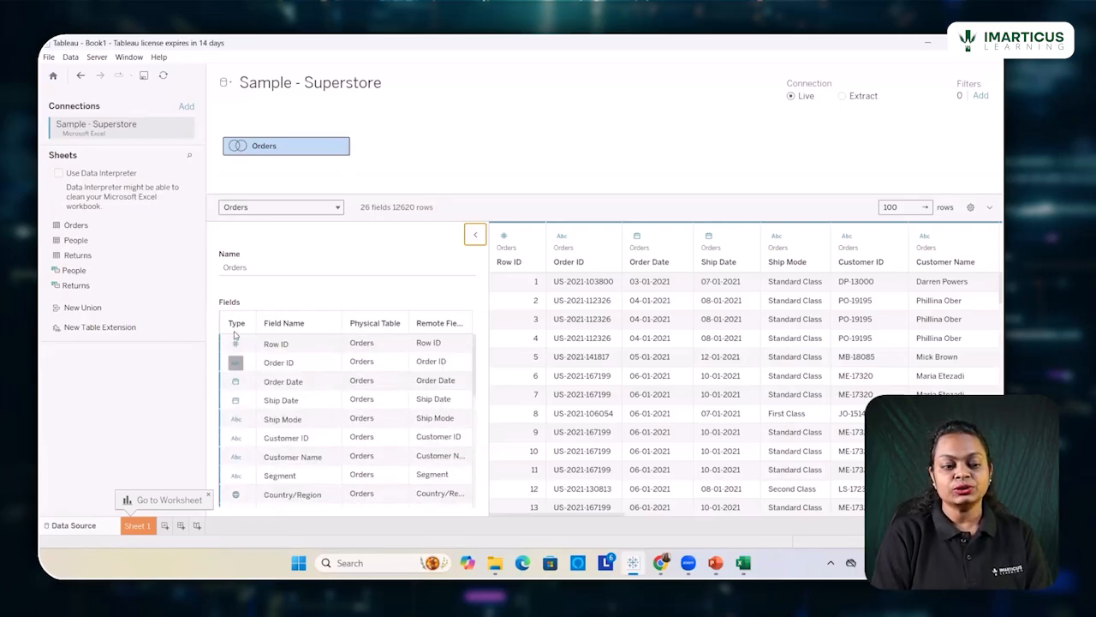
Collapse the table details and review the data types available for the Row ID column, leaving its type as is.
left_click(473, 235)
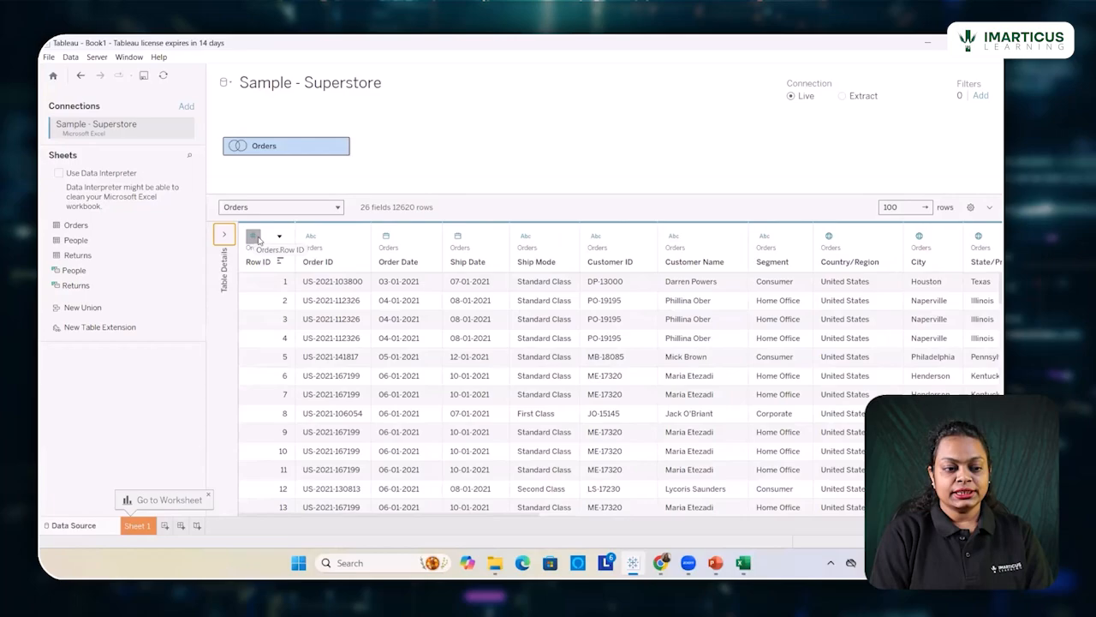
left_click(252, 238)
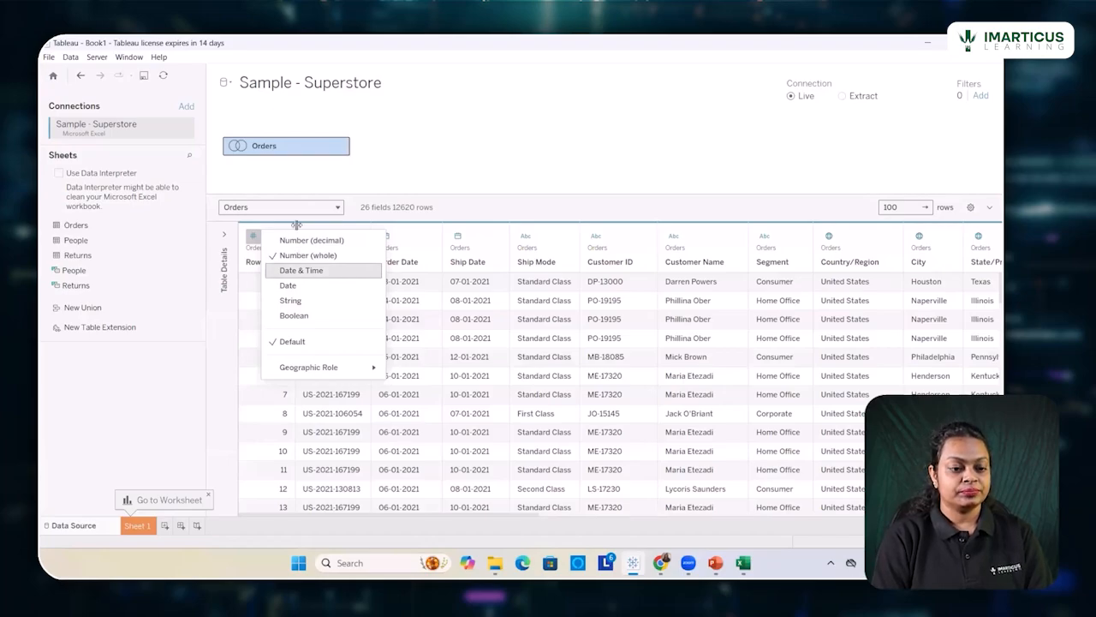
left_click(377, 171)
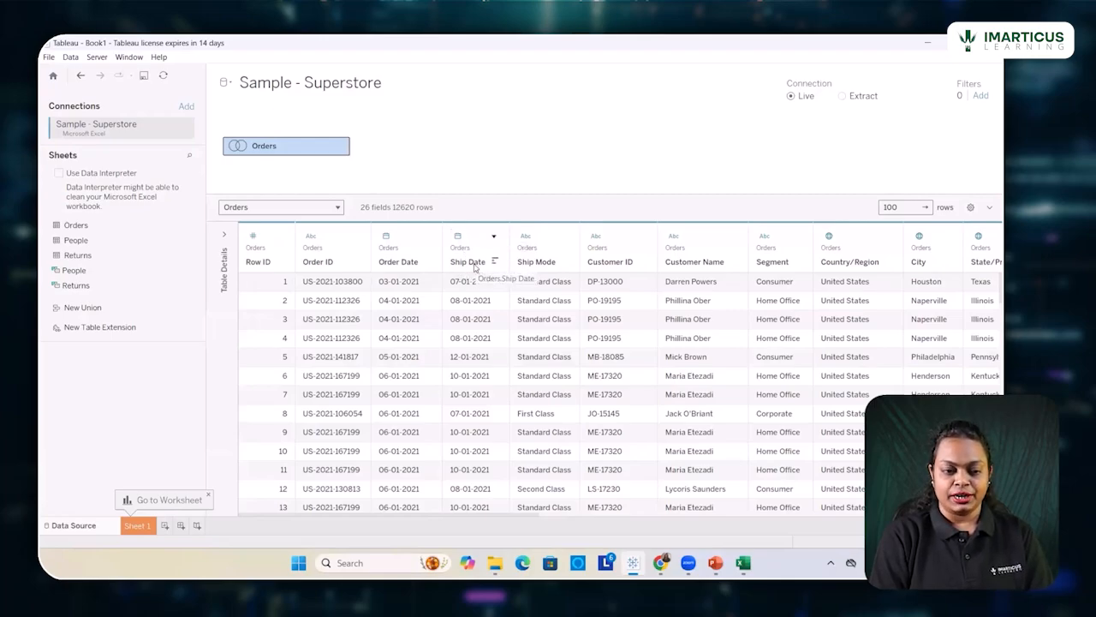
Try the String data type on the Ship Date column, and set it back to Date.
left_click(457, 237)
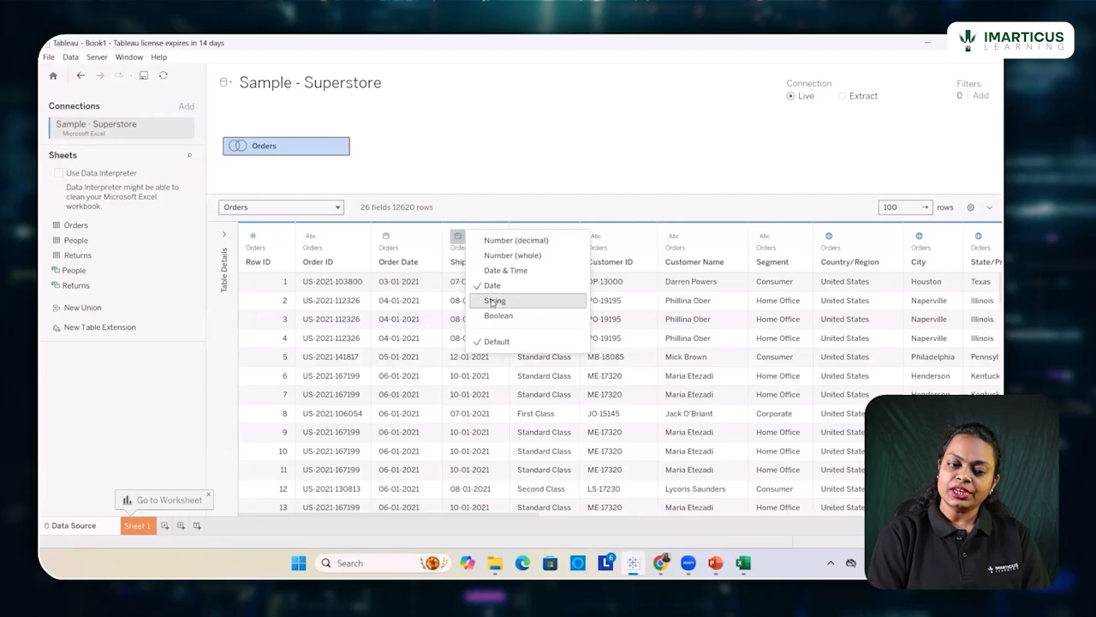
left_click(493, 301)
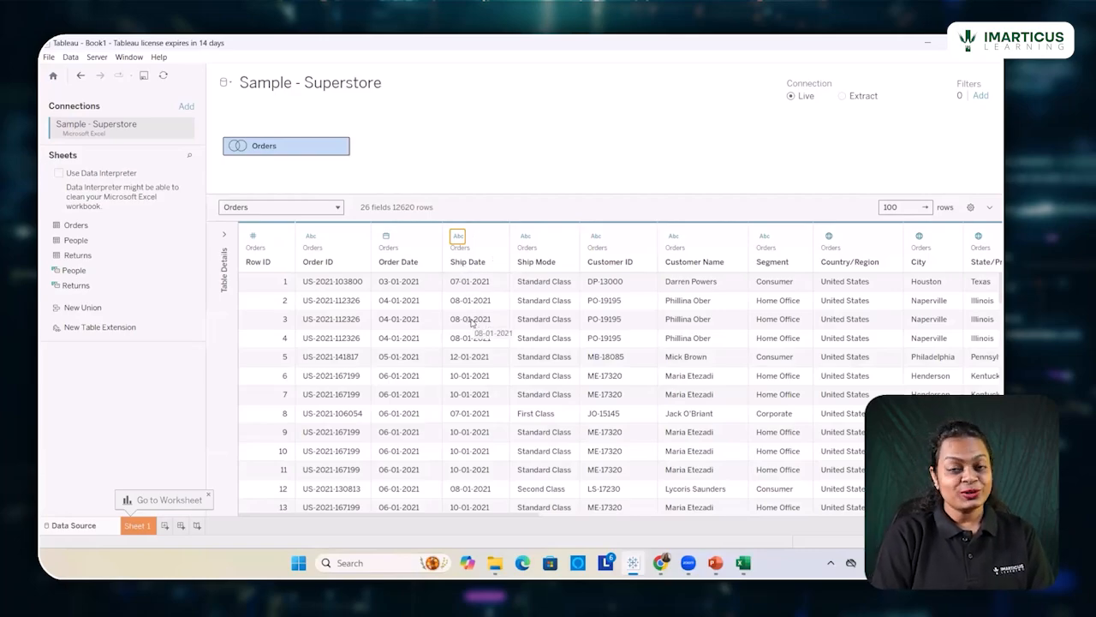
left_click(458, 239)
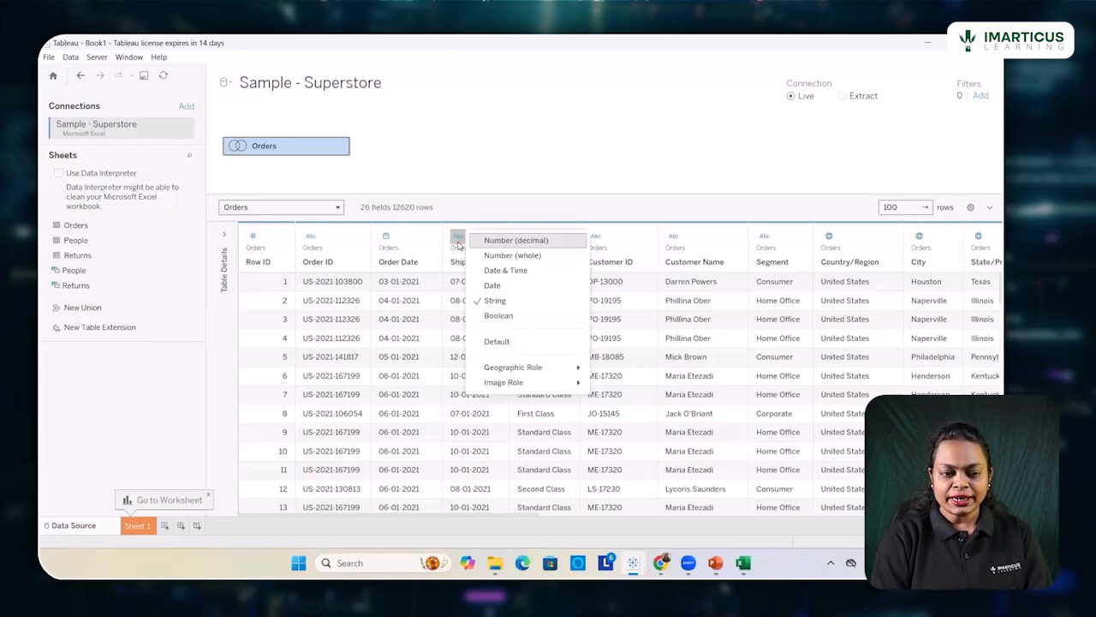
left_click(485, 287)
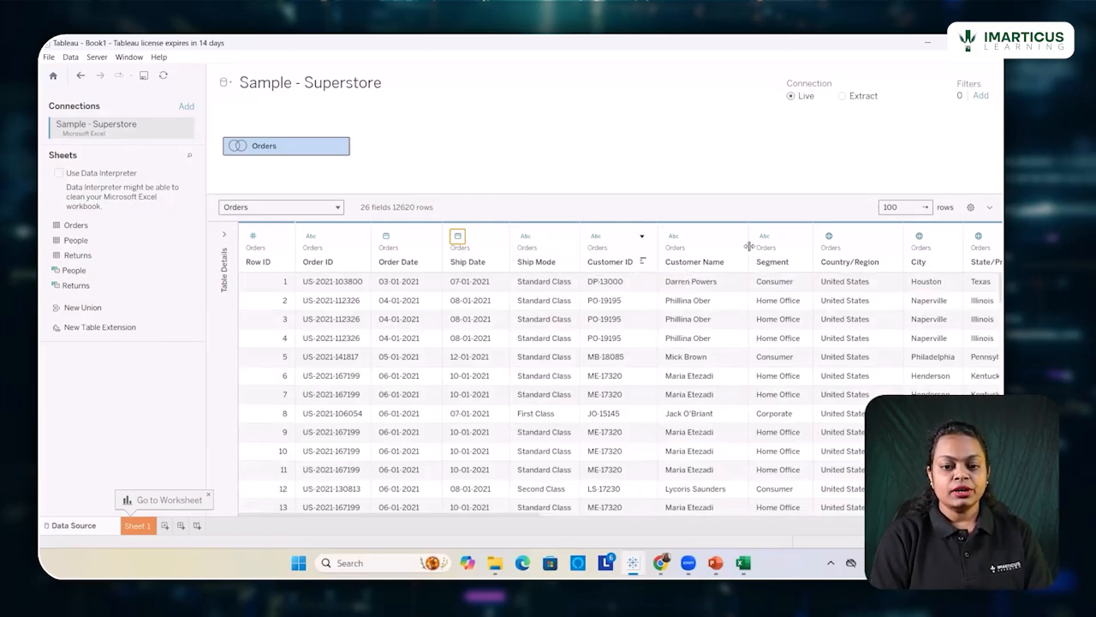
Review the geographic role options for the Country/Region column and dismiss them without choosing one.
left_click(828, 237)
mouse_move(880, 367)
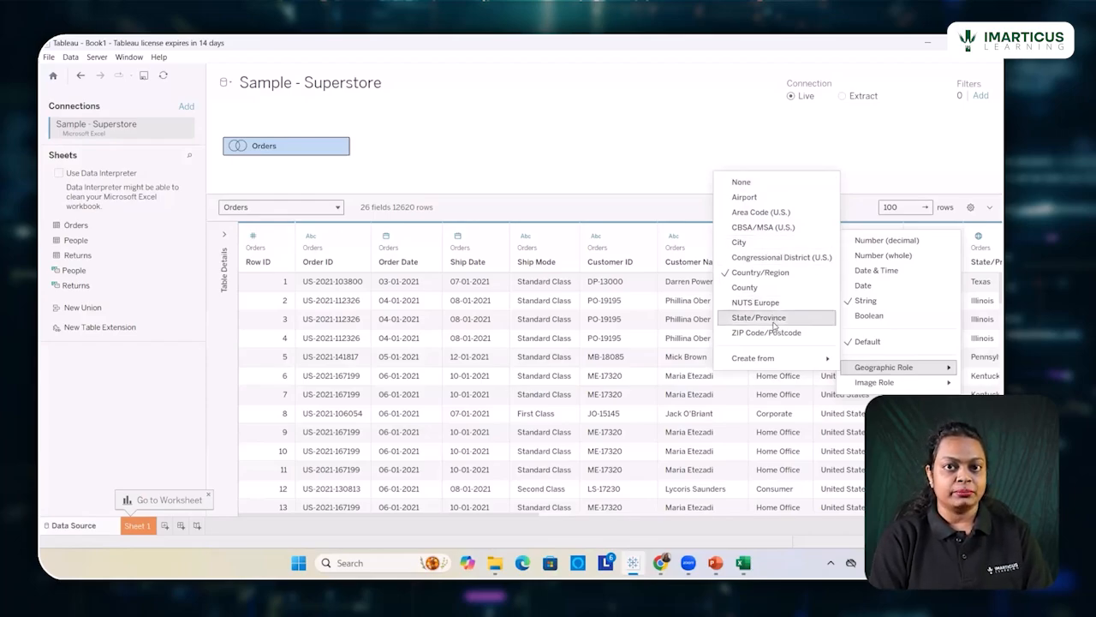
left_click(721, 130)
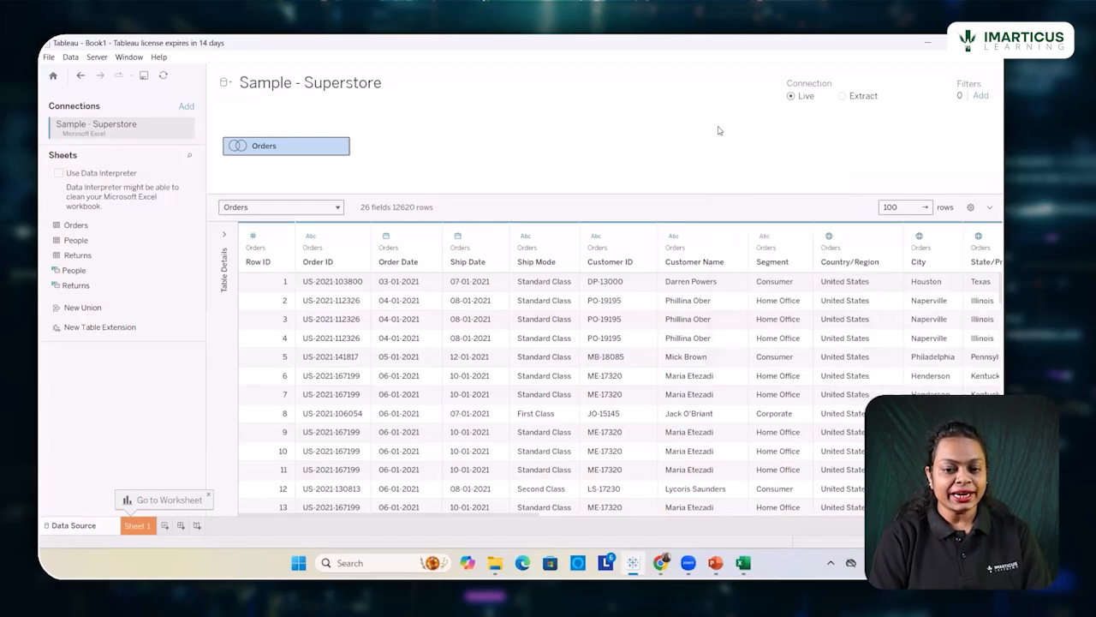
Open the Row ID column name for editing and leave it as is, and review the field options for Order ID.
double_click(257, 262)
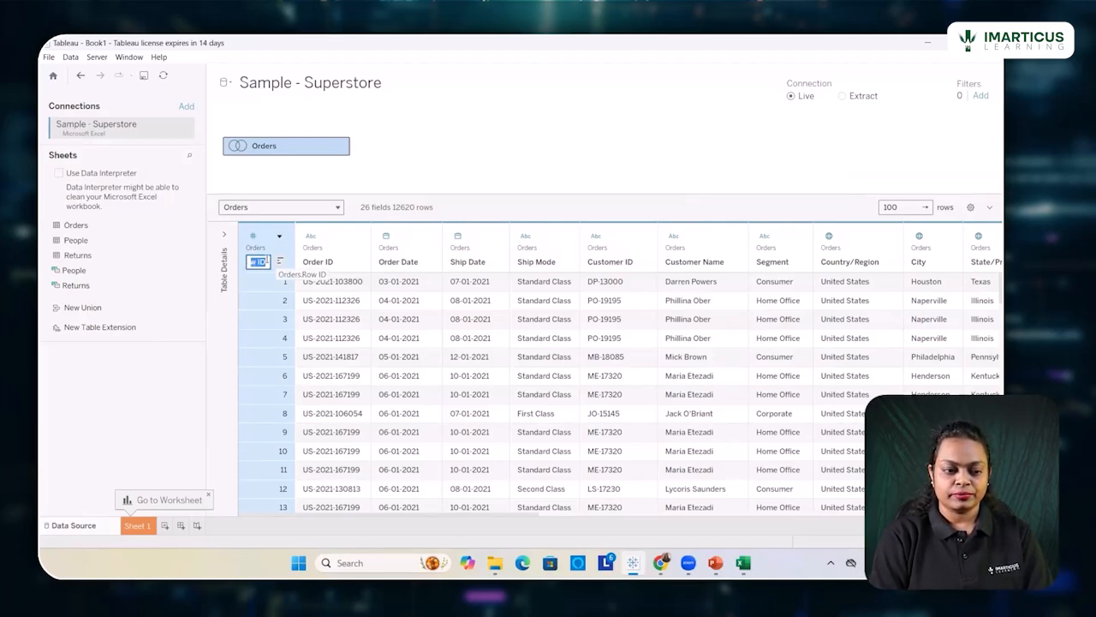
key("Return")
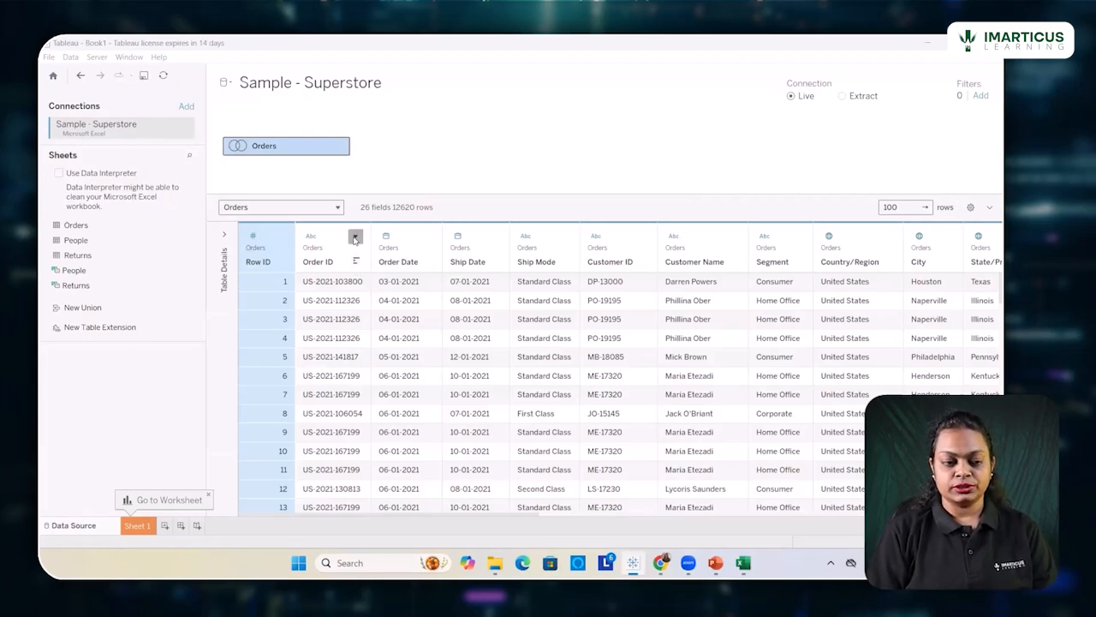
left_click(354, 237)
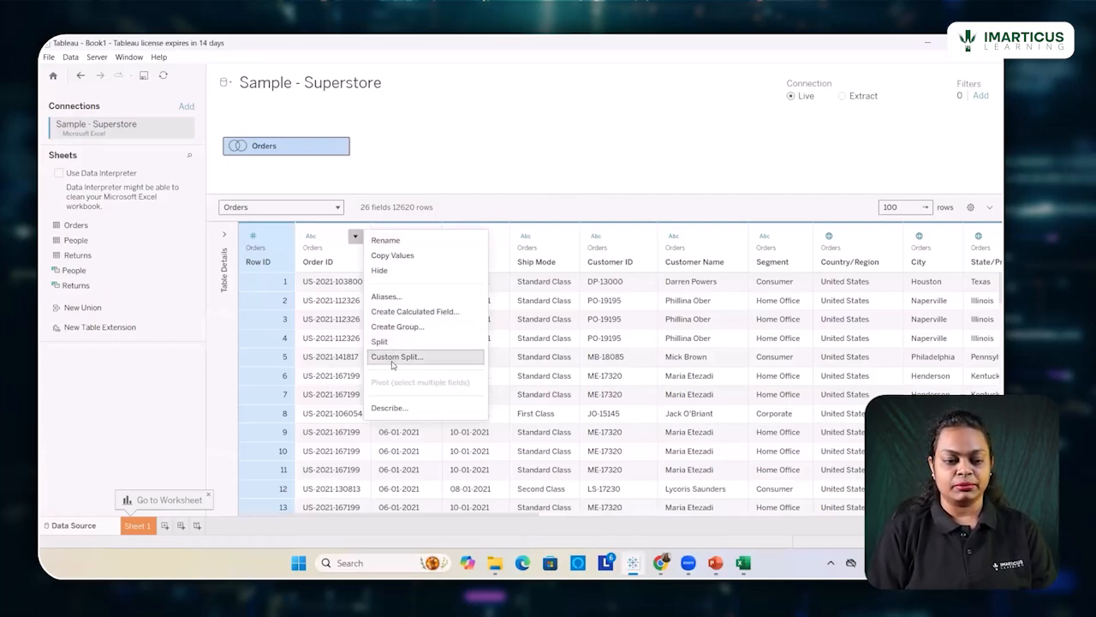
left_click(538, 150)
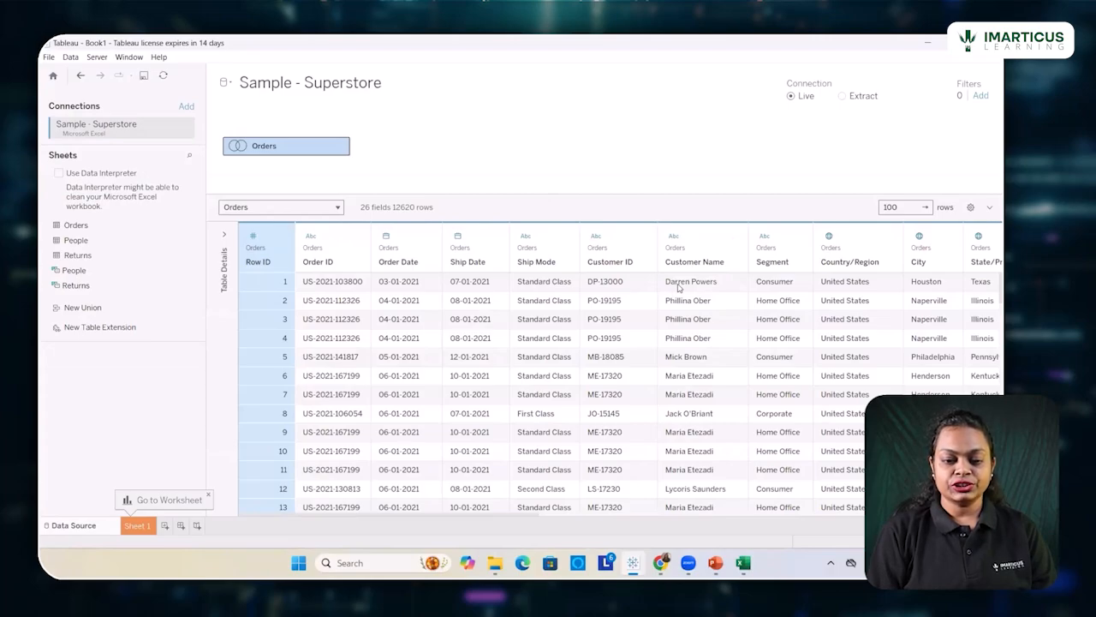
Custom-split the Customer Name column using a space as the separator and splitting off All columns.
left_click(732, 237)
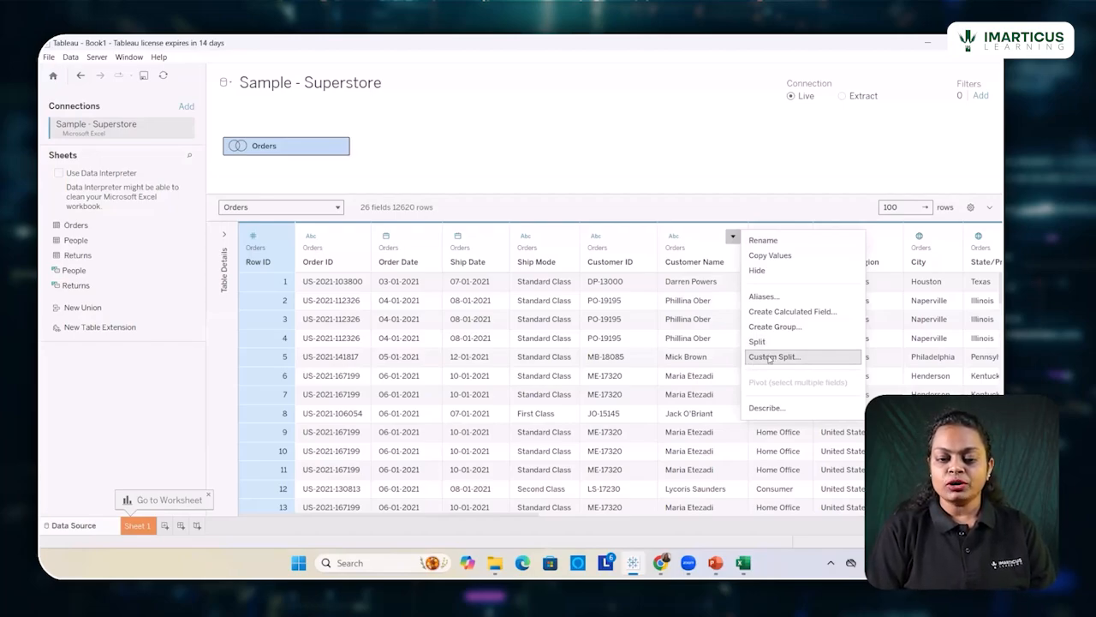
left_click(768, 357)
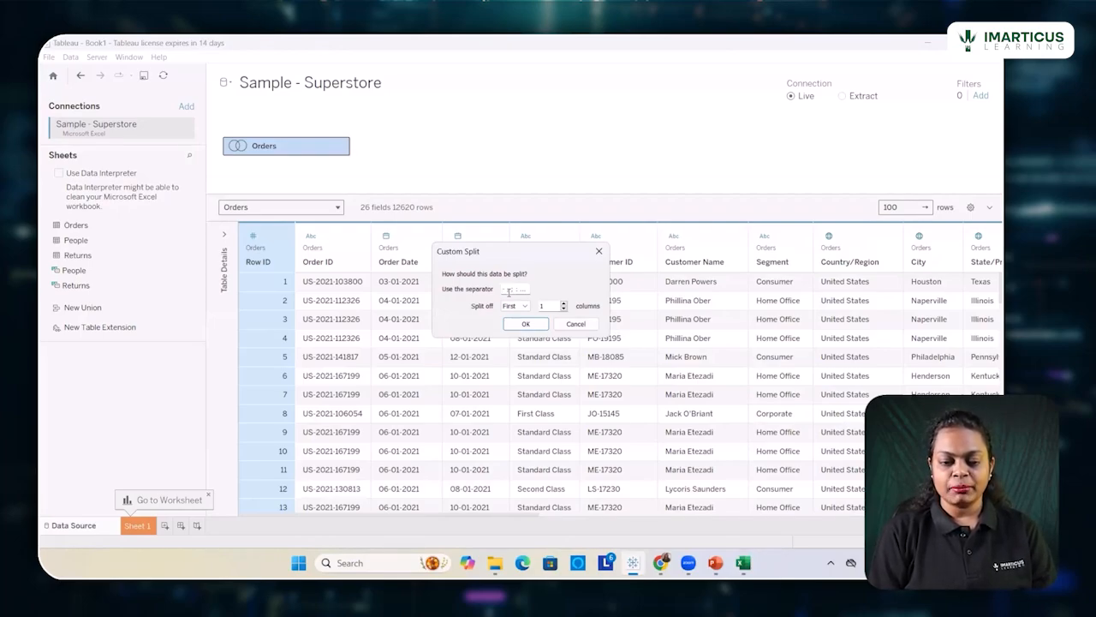
left_click(508, 291)
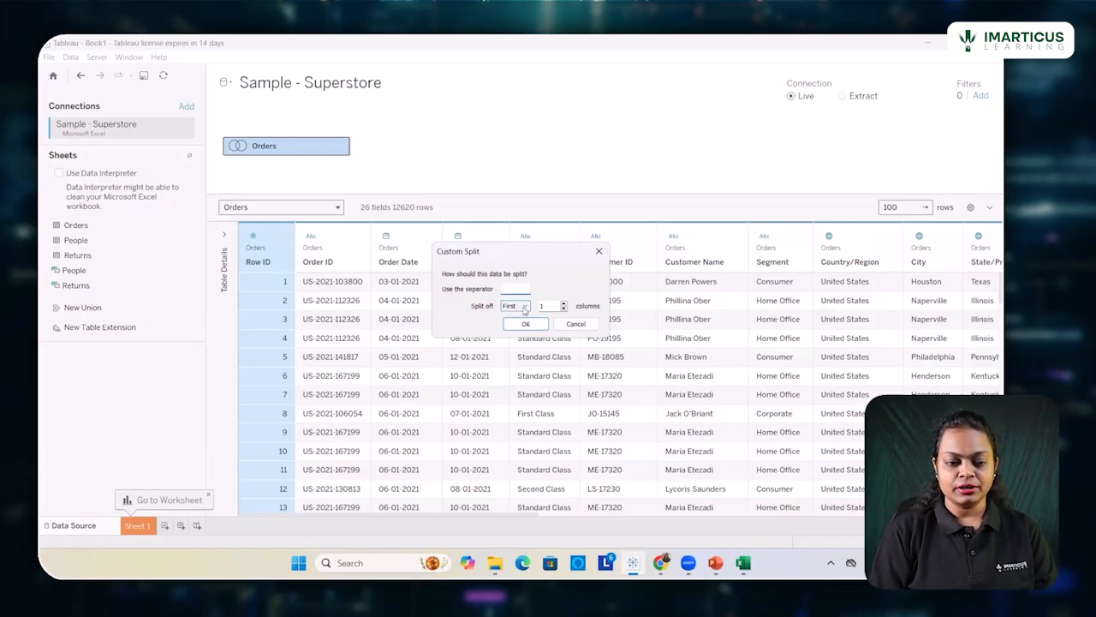
left_click(525, 307)
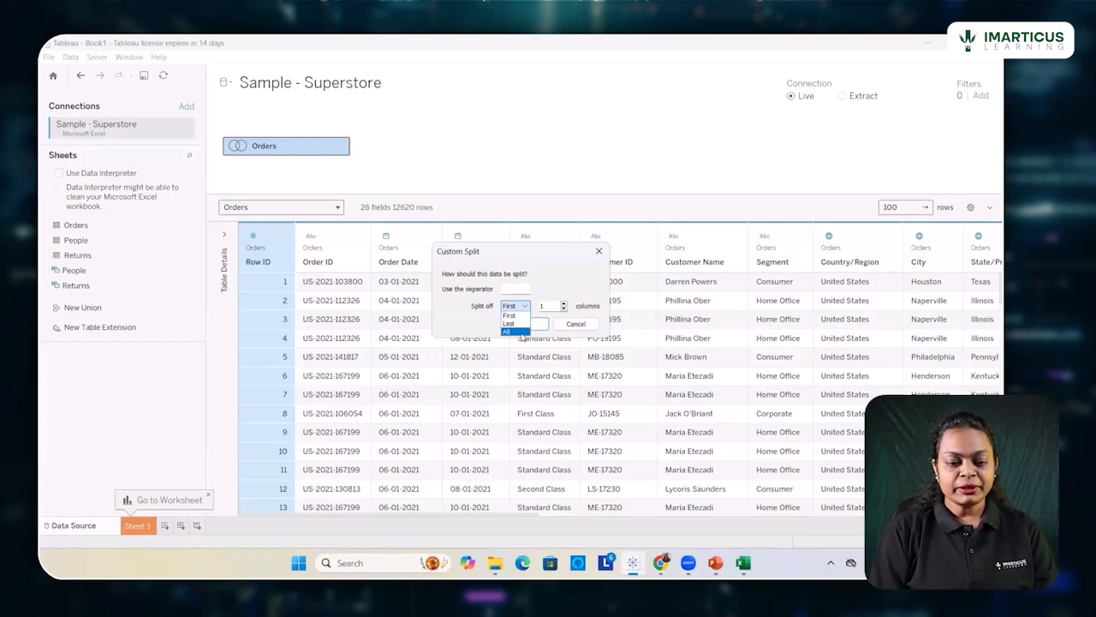
left_click(522, 332)
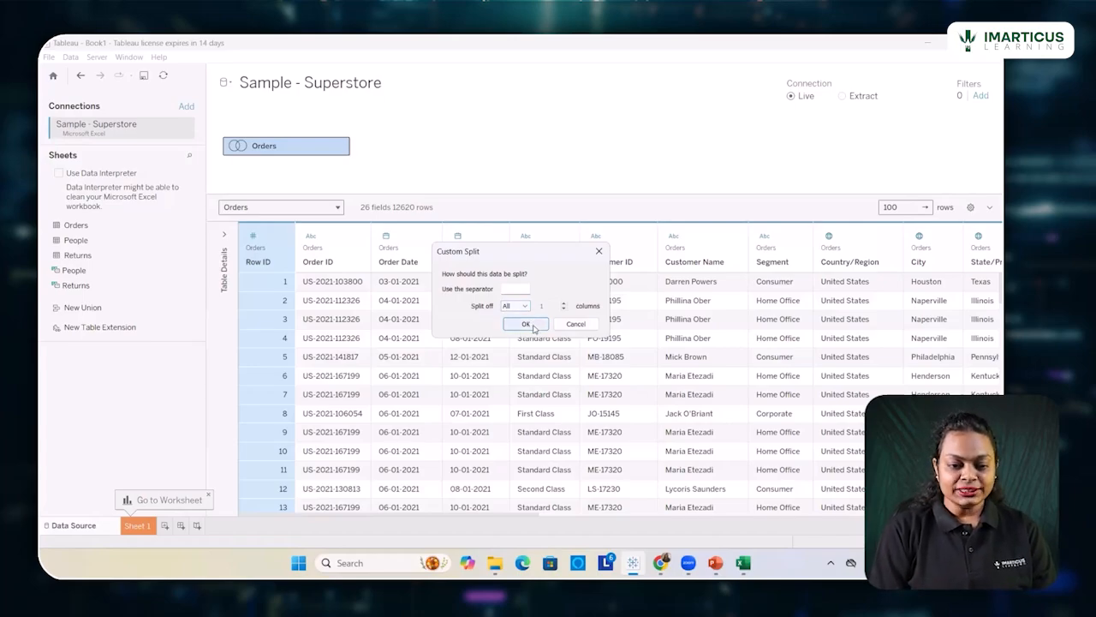
left_click(525, 324)
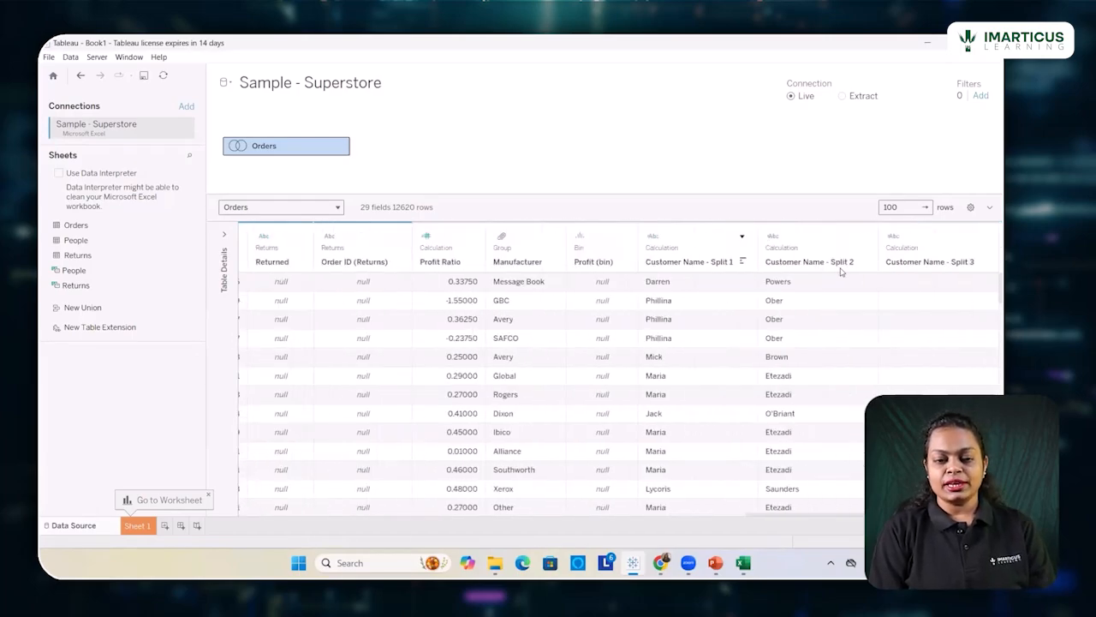
Rename the Customer Name - Split 1 column to First Name.
double_click(677, 262)
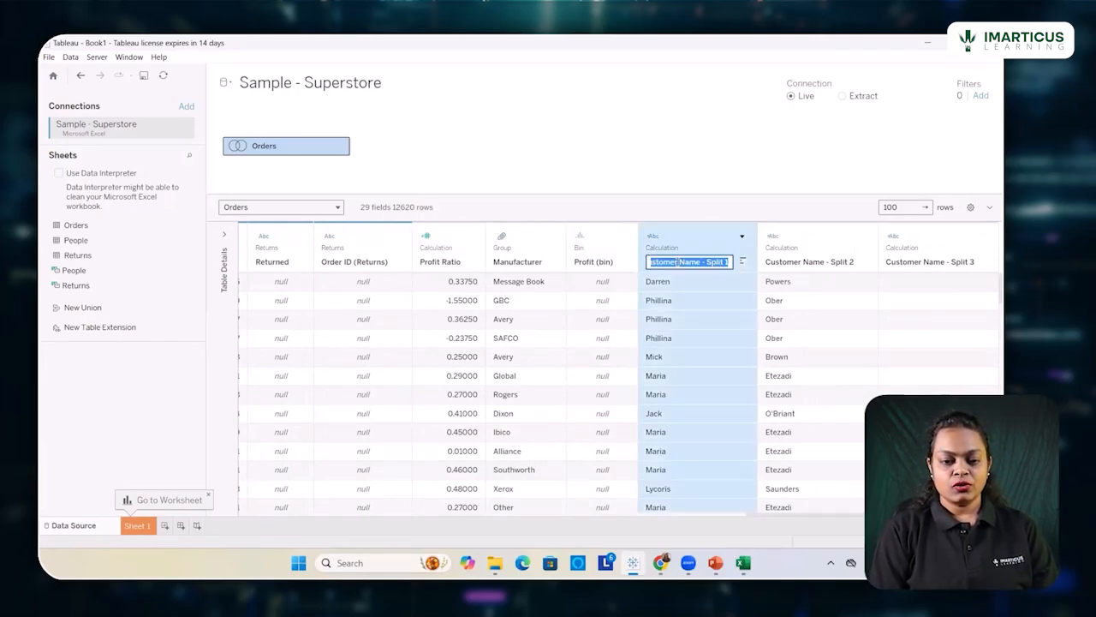
type("Fir")
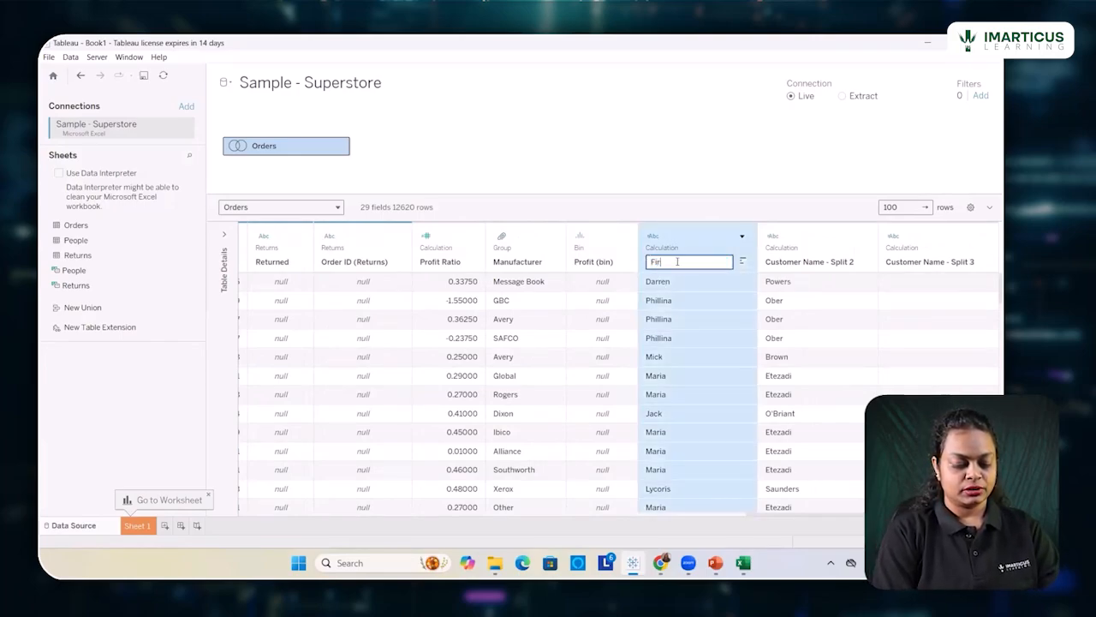
type("st Name")
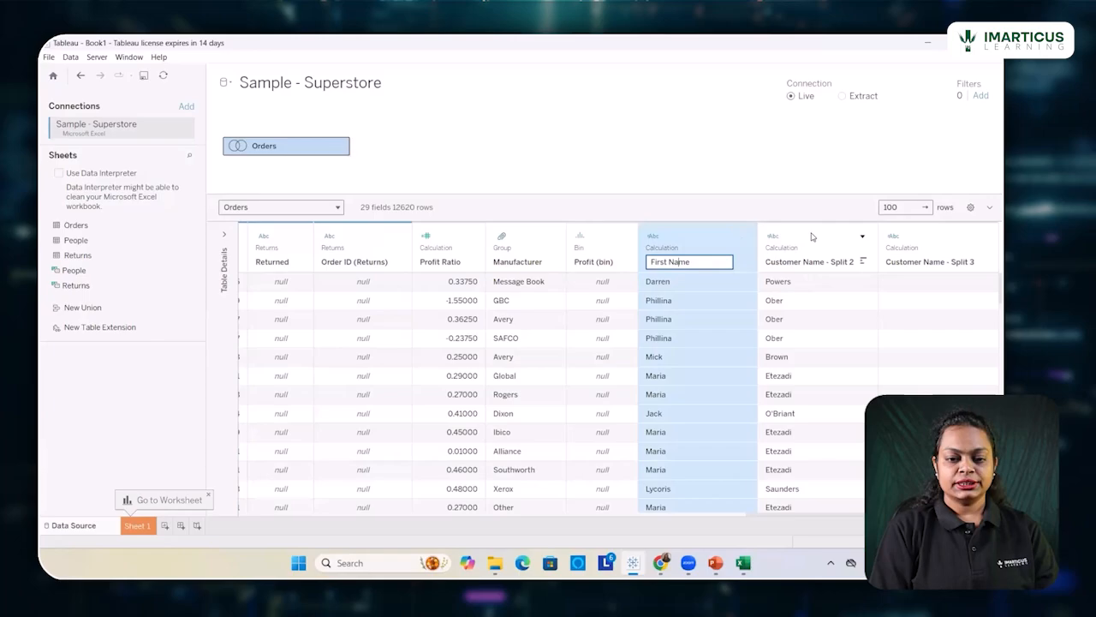
key("Return")
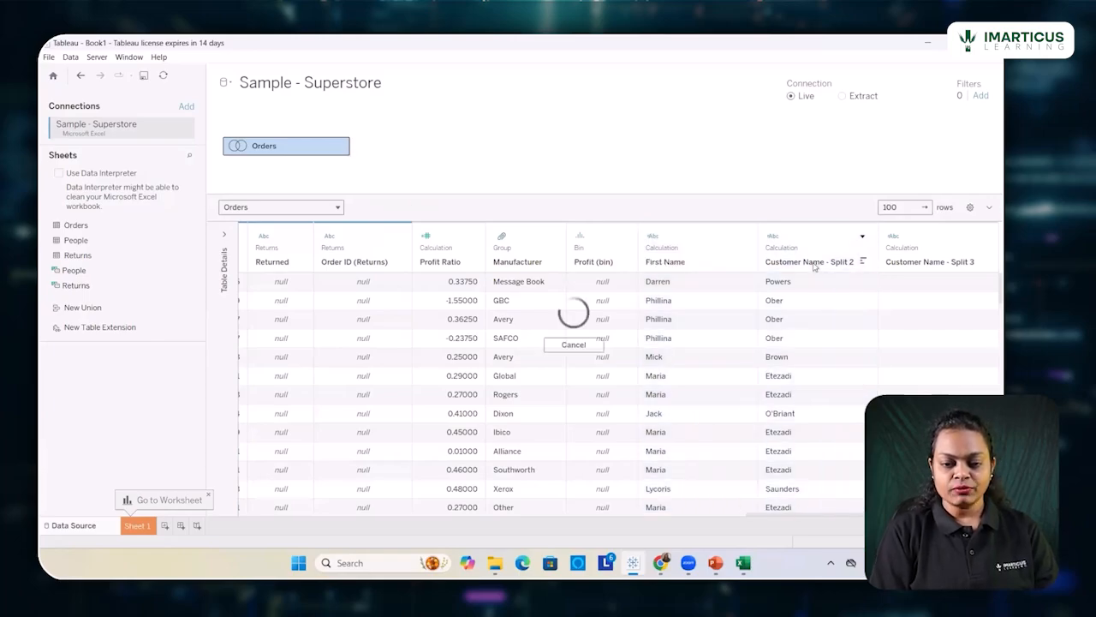
Rename the Customer Name - Split 2 column to Last Name.
double_click(814, 262)
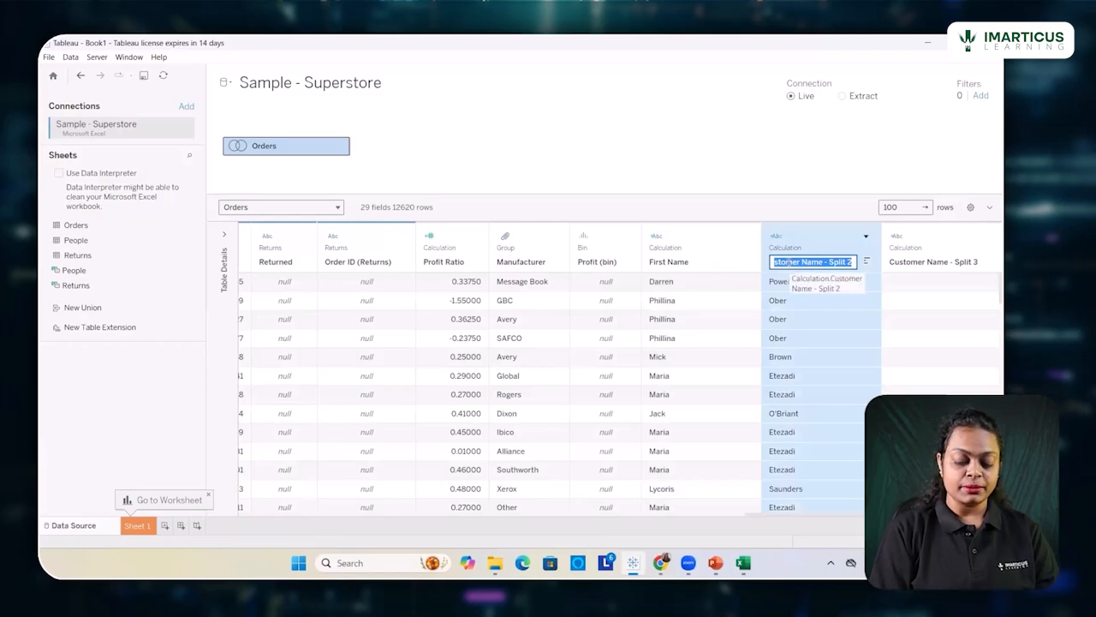
type("Last")
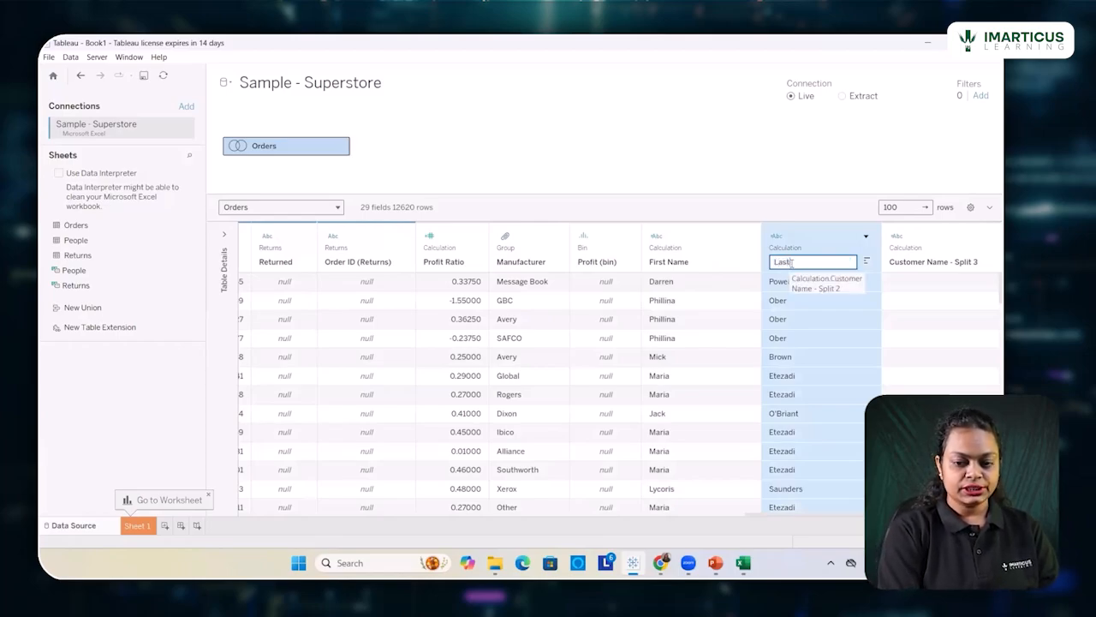
type(" Name")
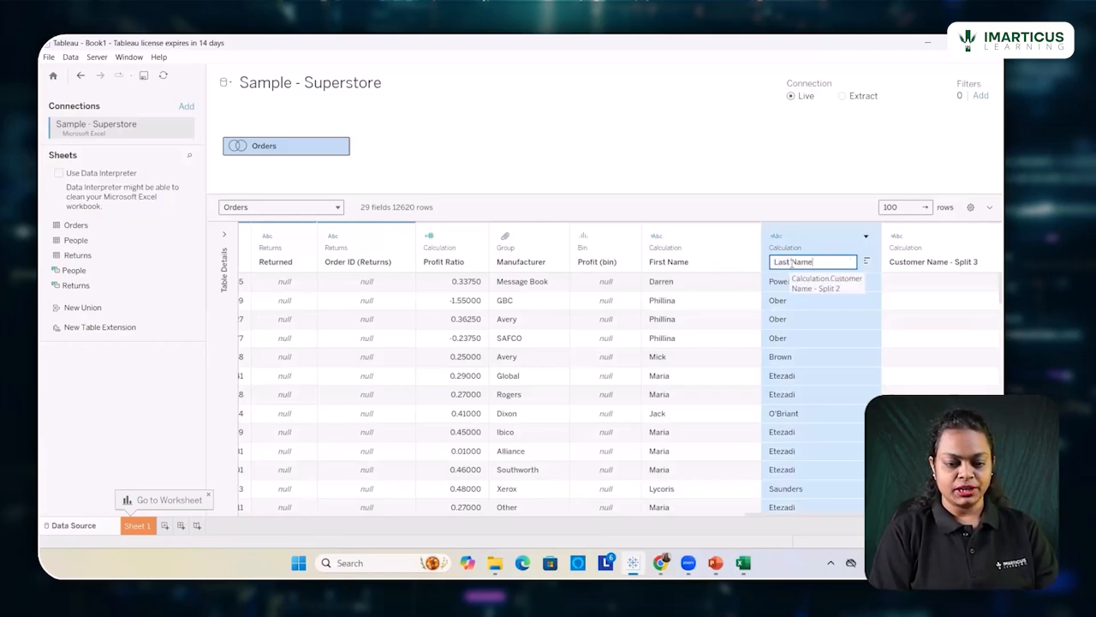
key("Return")
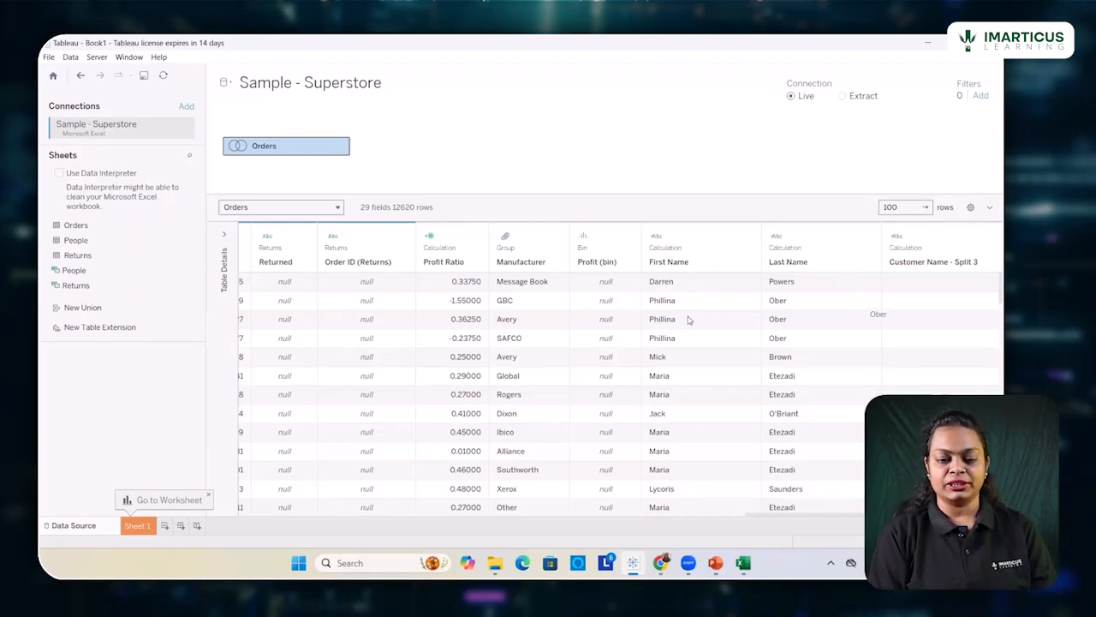
Look over the renamed split columns and return to the original Customer Name column in the data preview.
scroll(801, 322, "right", 1)
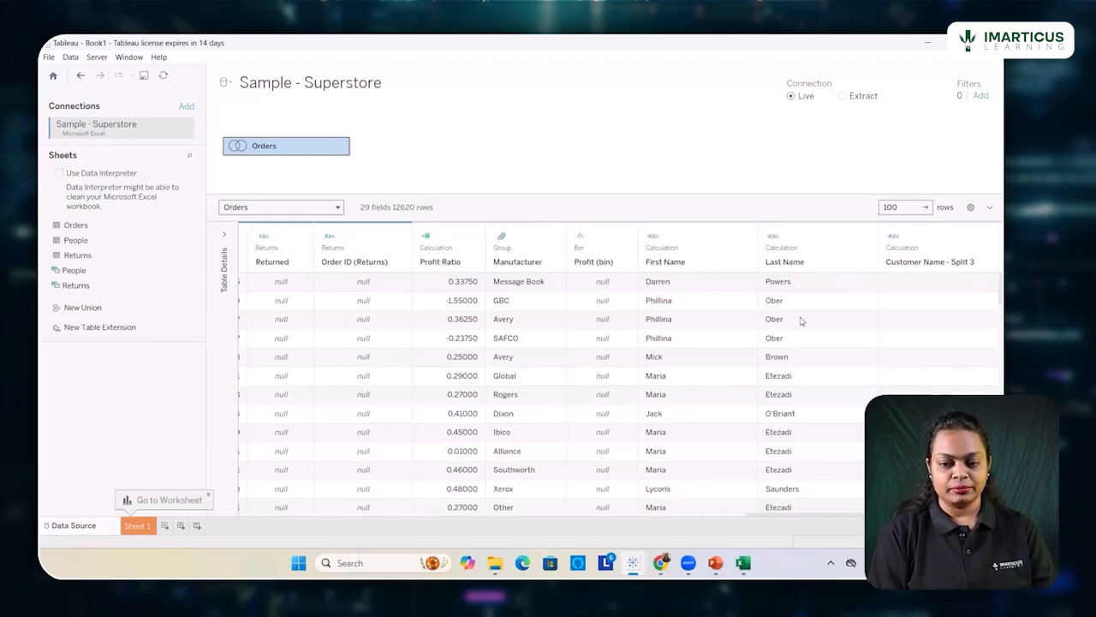
scroll(637, 319, "left", 10)
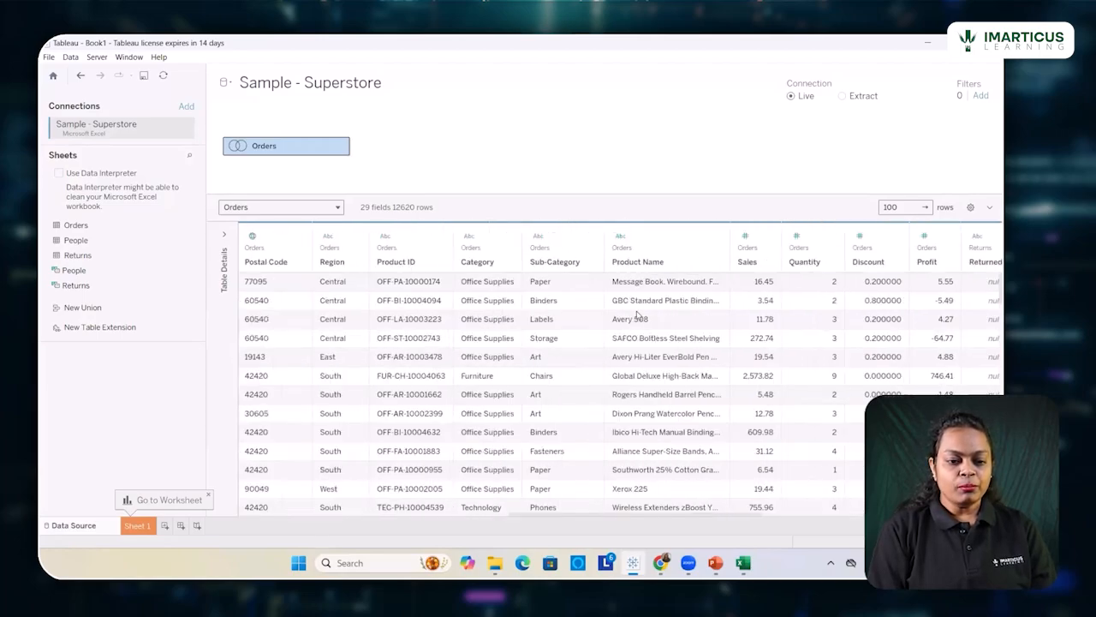
scroll(637, 316, "left", 10)
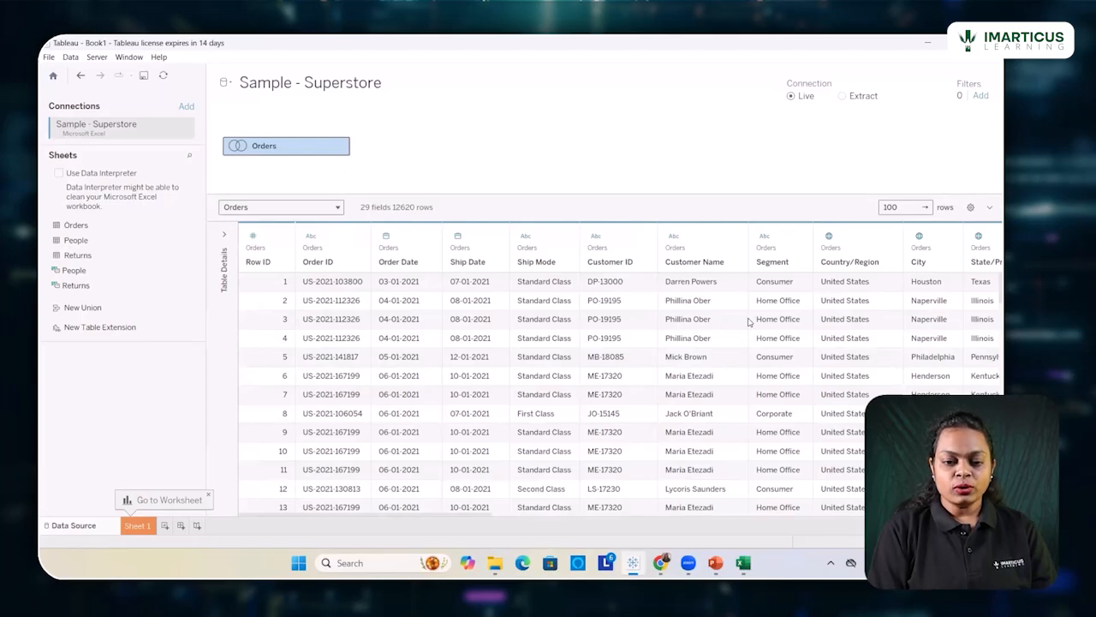
Set the data preview to 1000 rows and change the row limit back to 100.
scroll(748, 321, "down", 3)
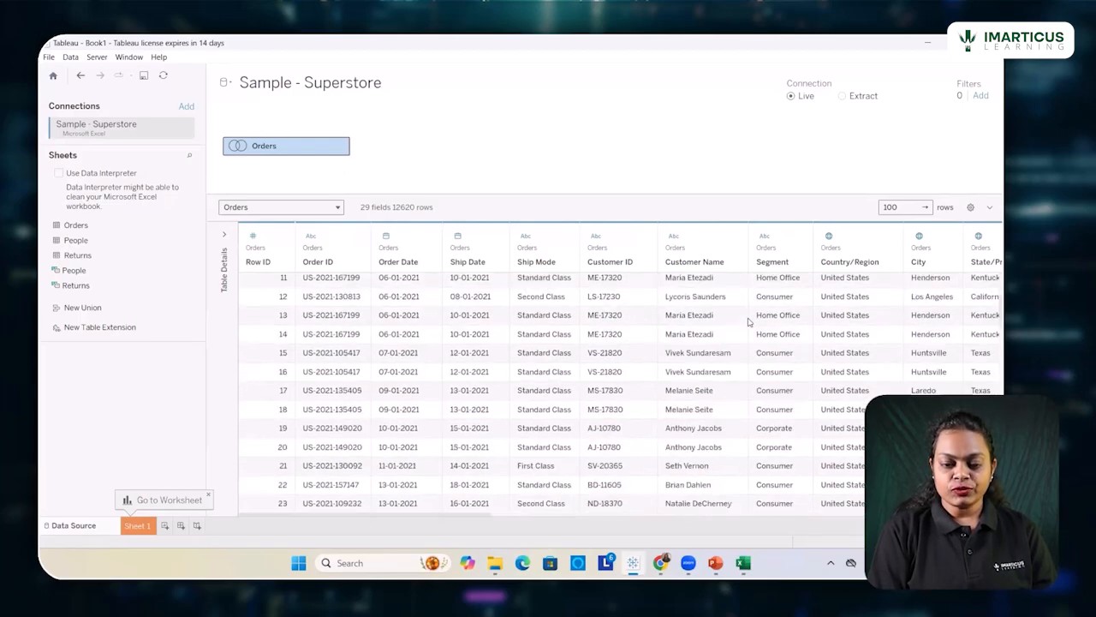
scroll(747, 321, "down", 9)
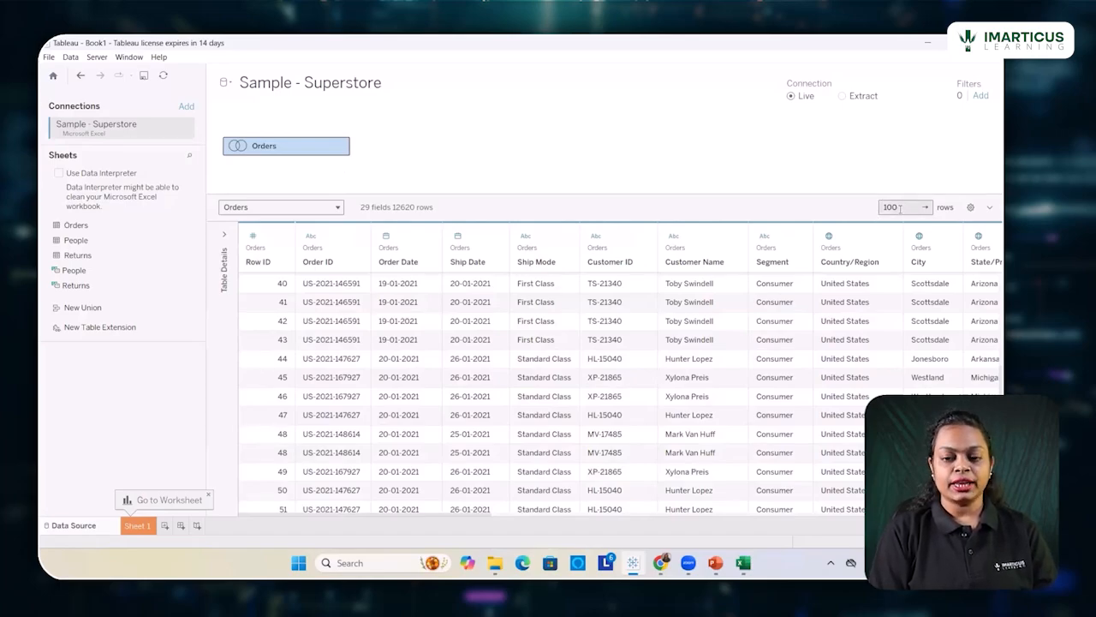
left_click(900, 208)
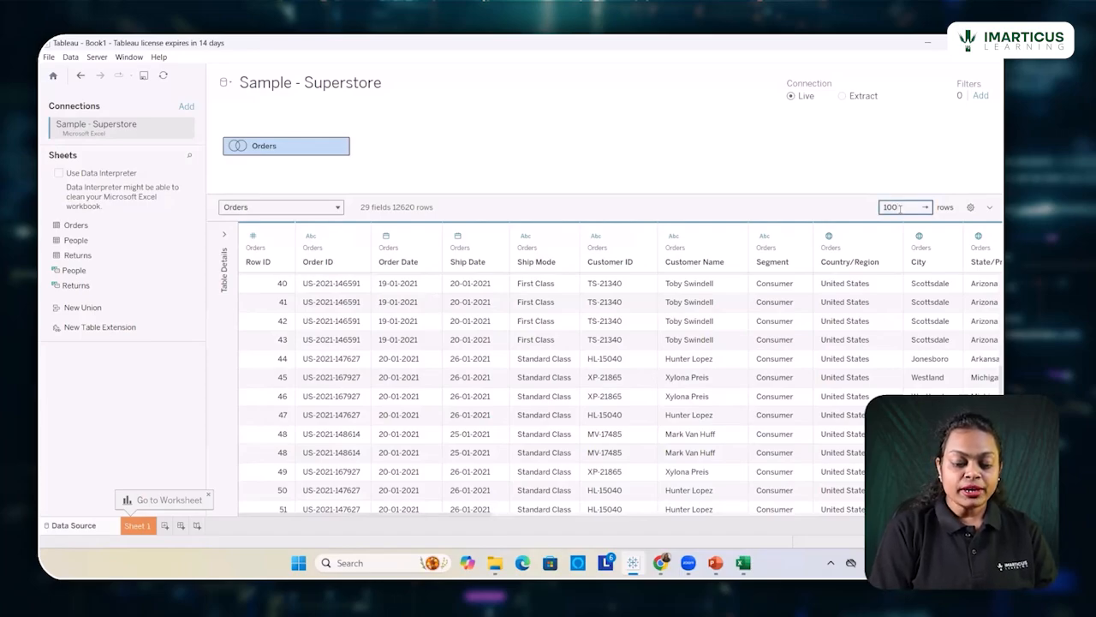
type("0")
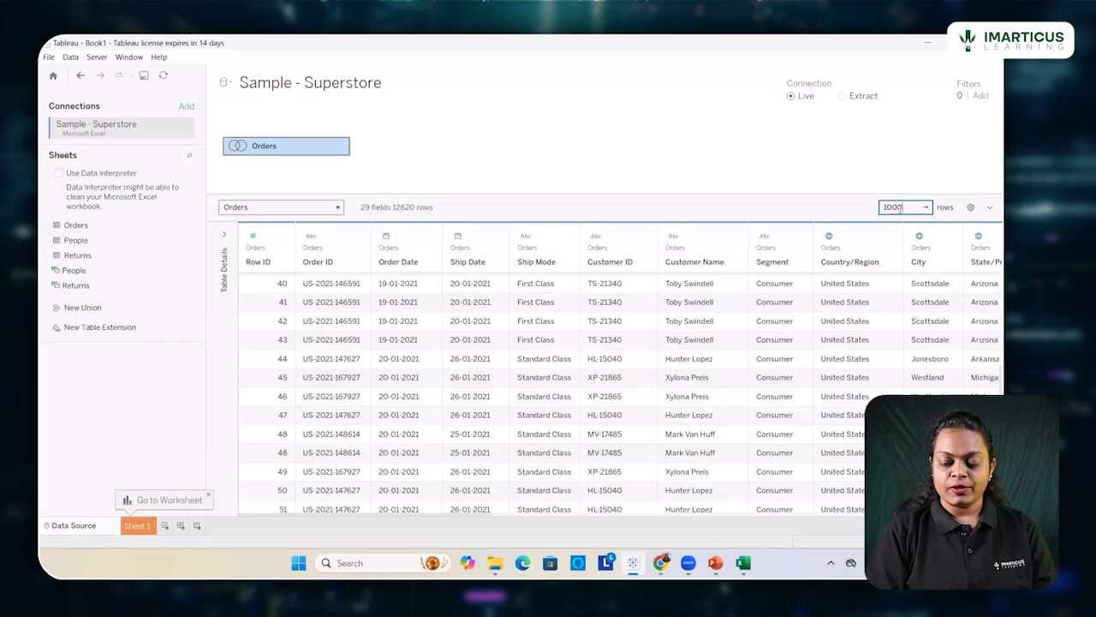
key("Return")
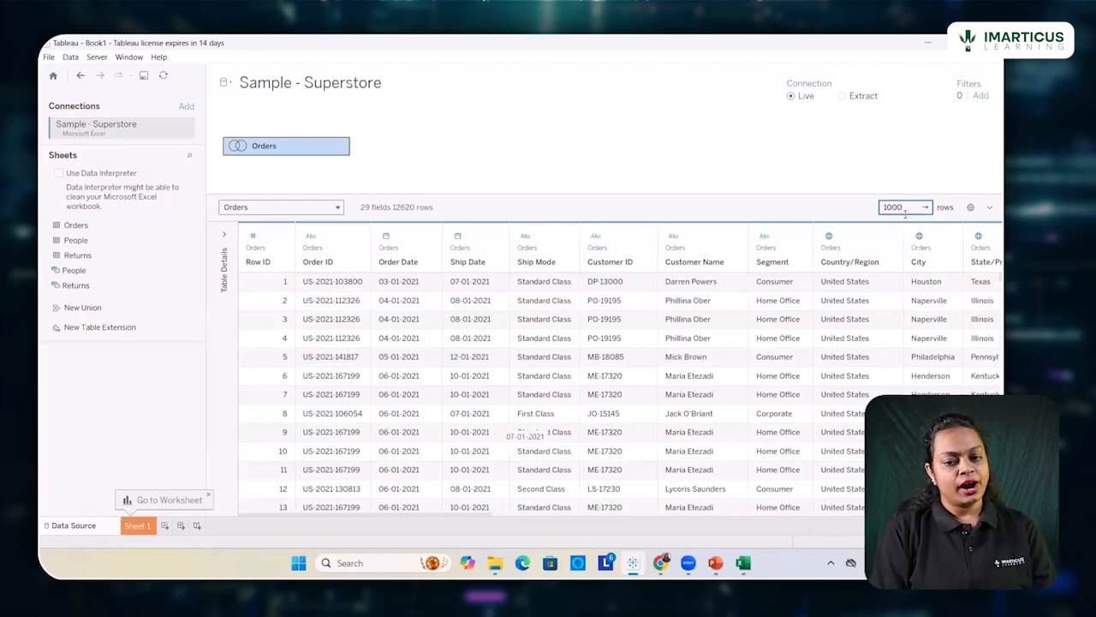
key("BackSpace")
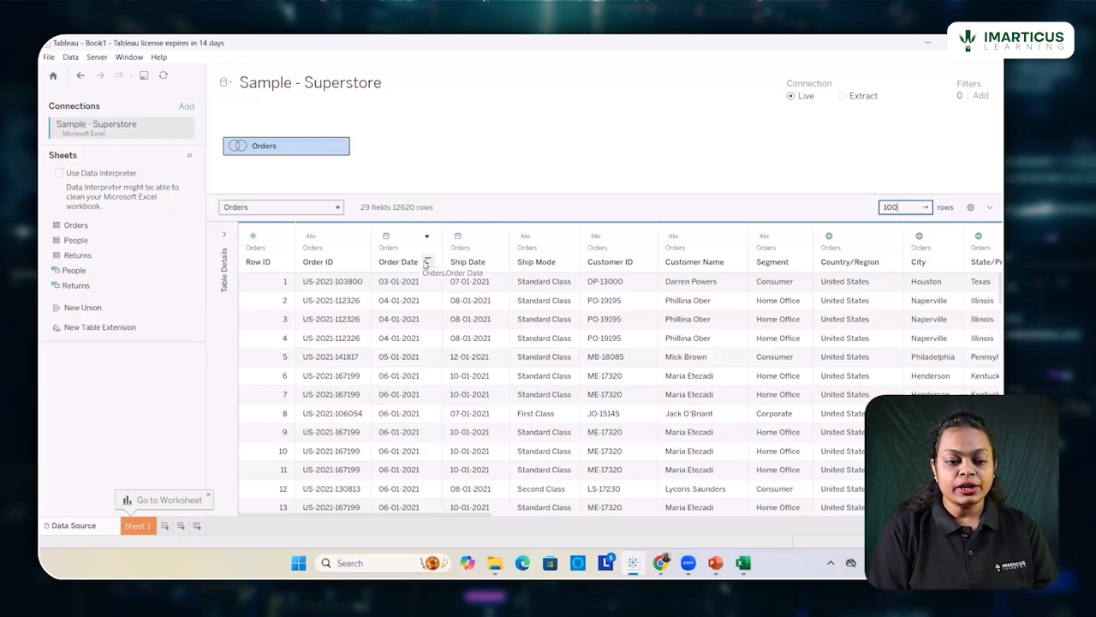
Sort the data preview by Order Date in descending order and clear the sort.
left_click(427, 262)
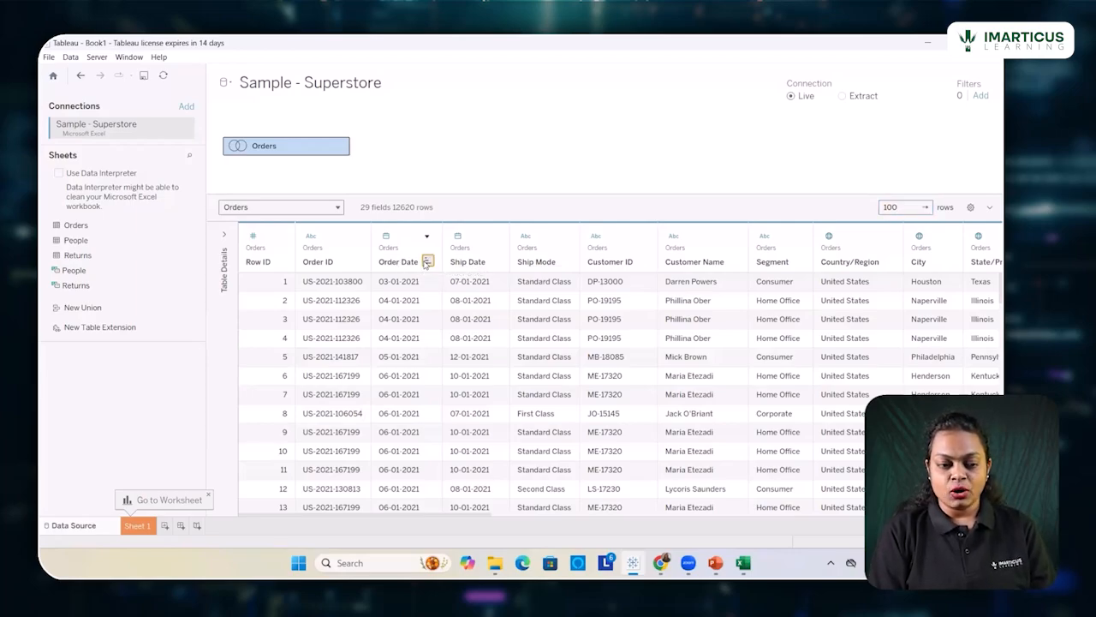
left_click(427, 262)
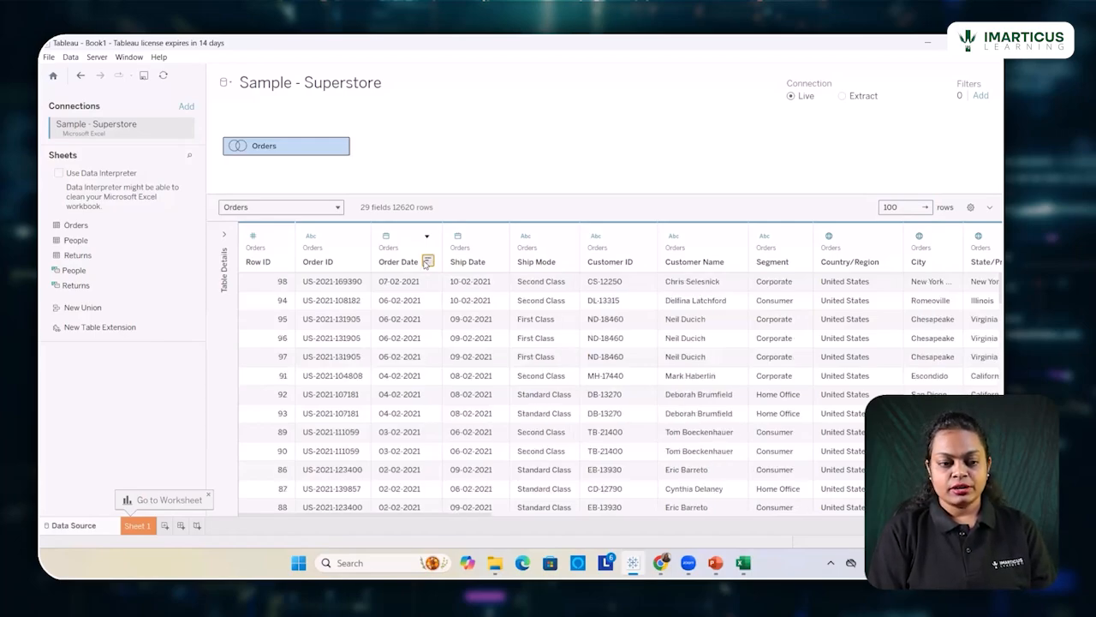
left_click(426, 262)
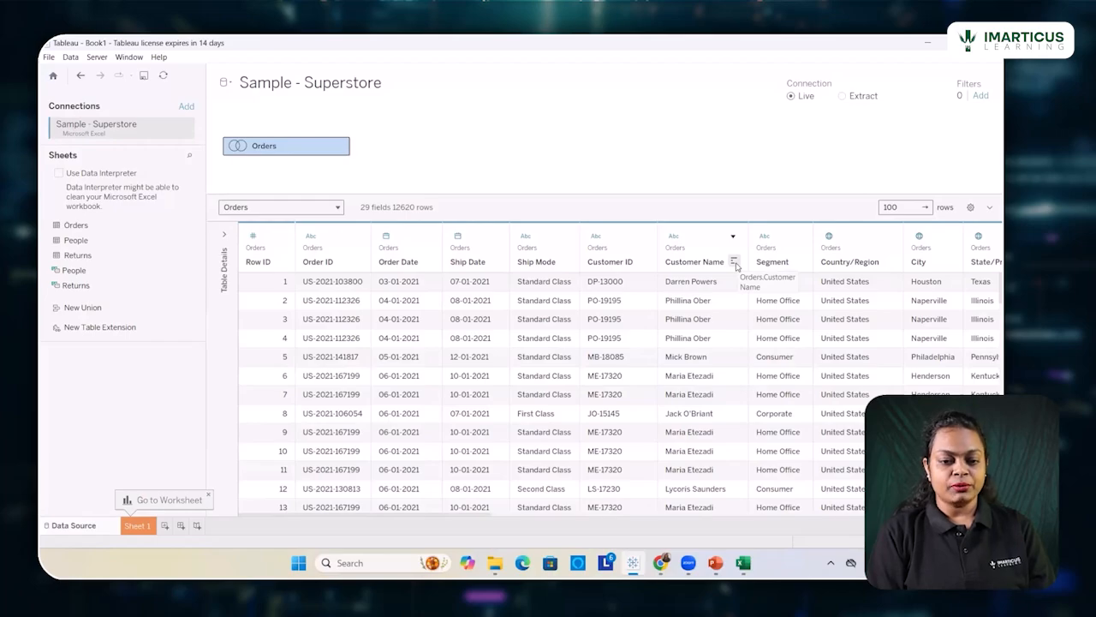
Sort the data preview by Customer Name in ascending and descending order, and clear the sort.
left_click(734, 262)
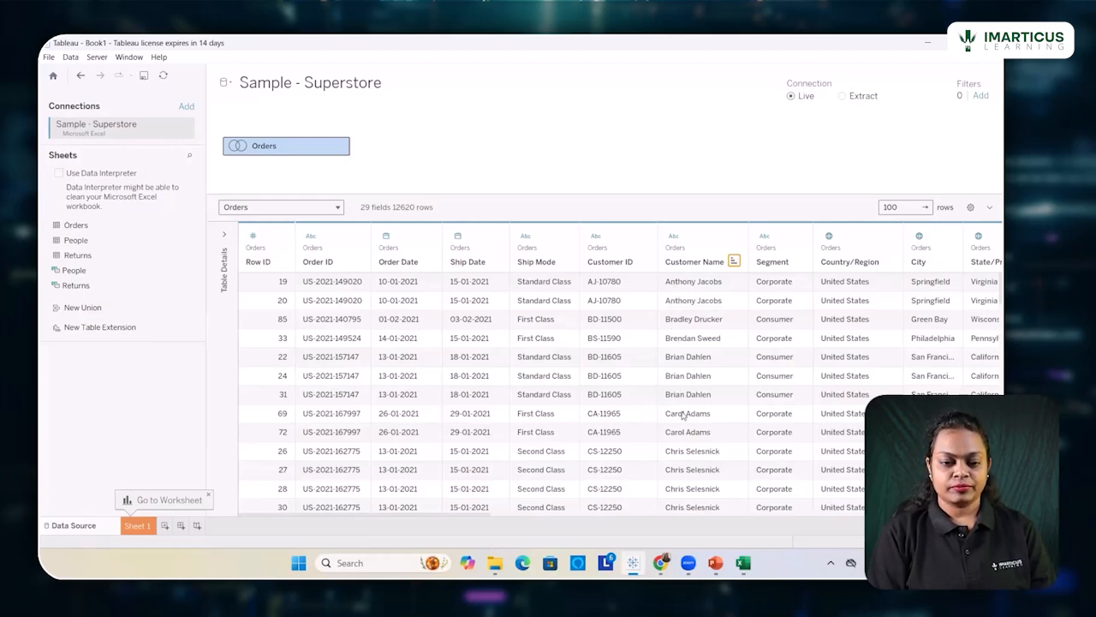
left_click(734, 261)
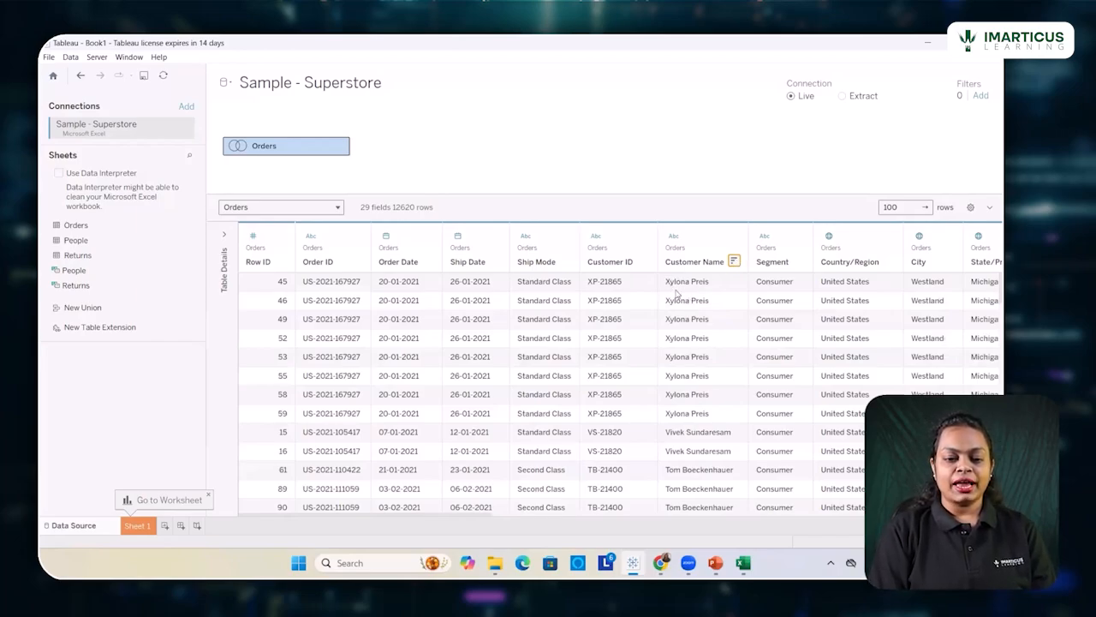
left_click(734, 262)
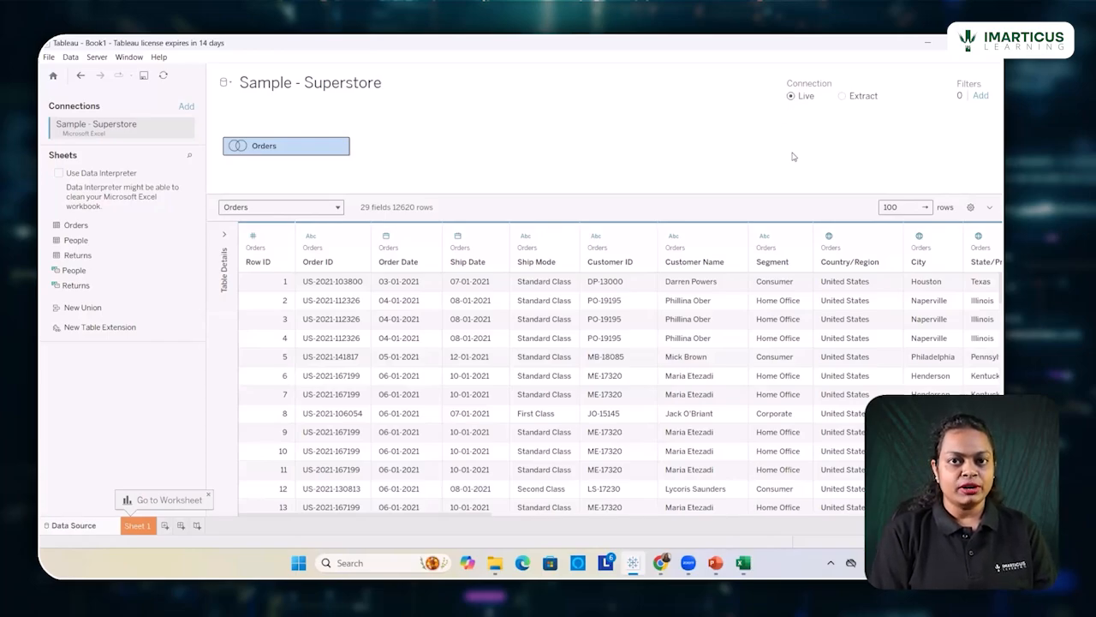
Compare the Live and Extract connection modes, leave the data source on Extract and open Sheet 1.
left_click(843, 97)
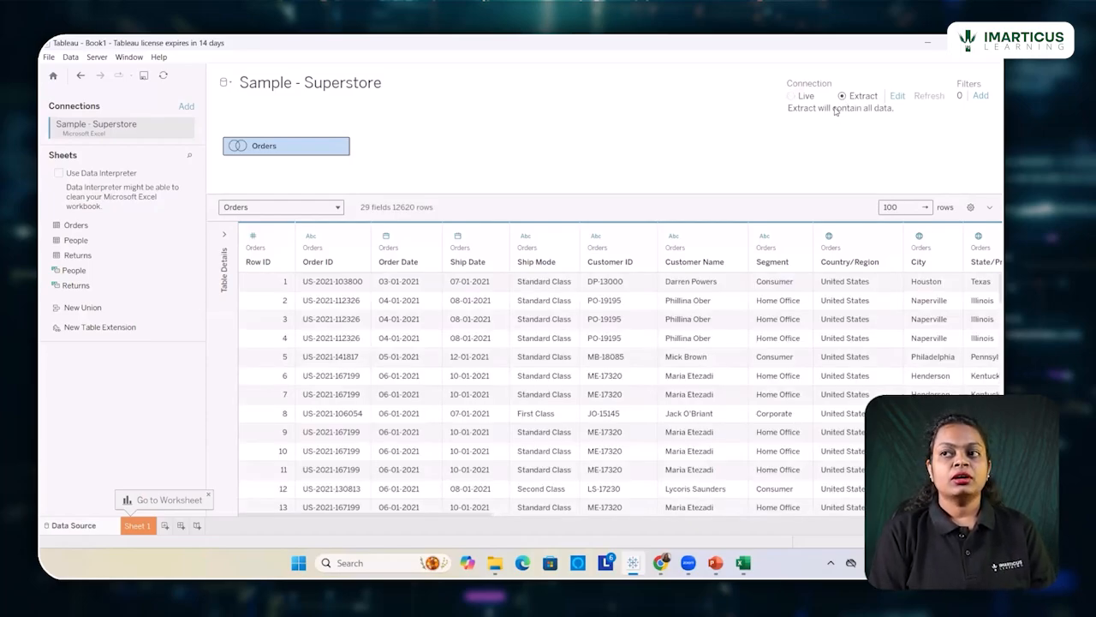
left_click(792, 96)
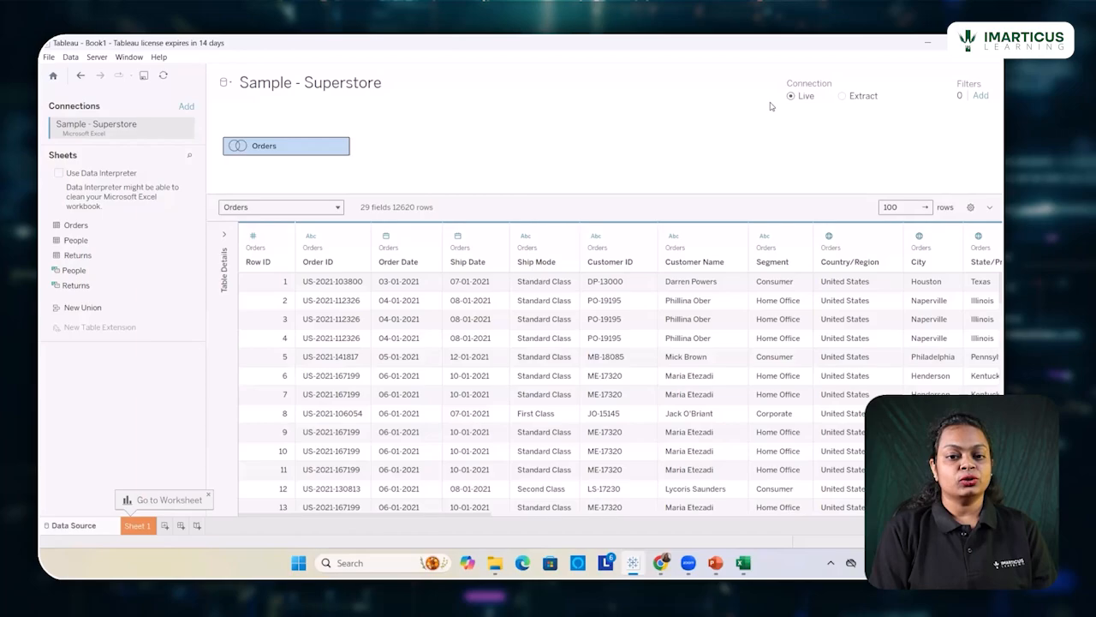
left_click(841, 97)
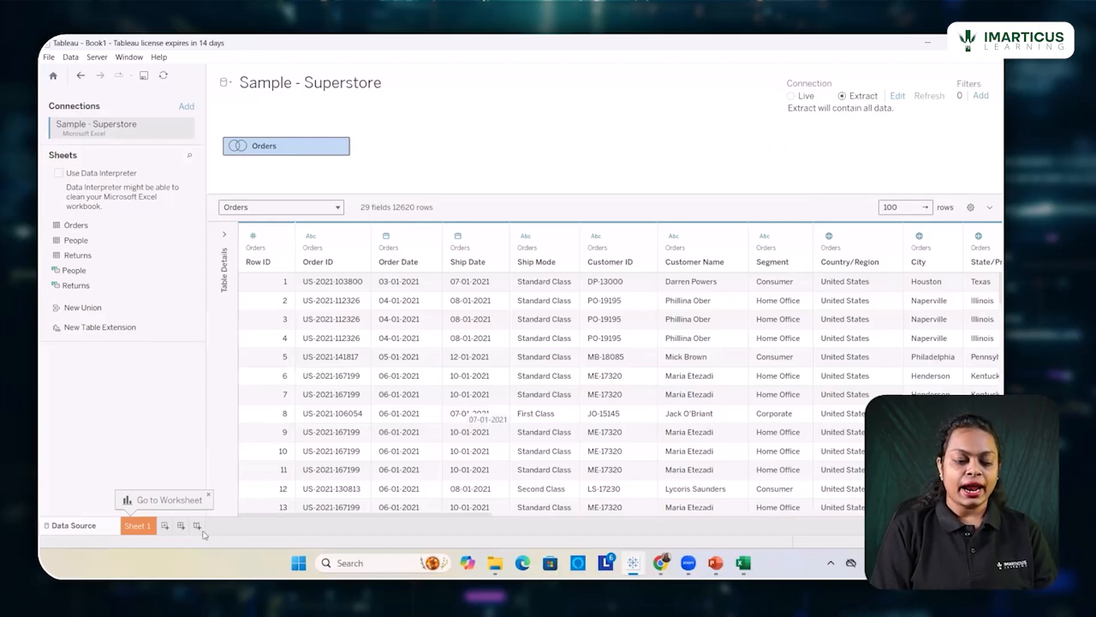
left_click(137, 526)
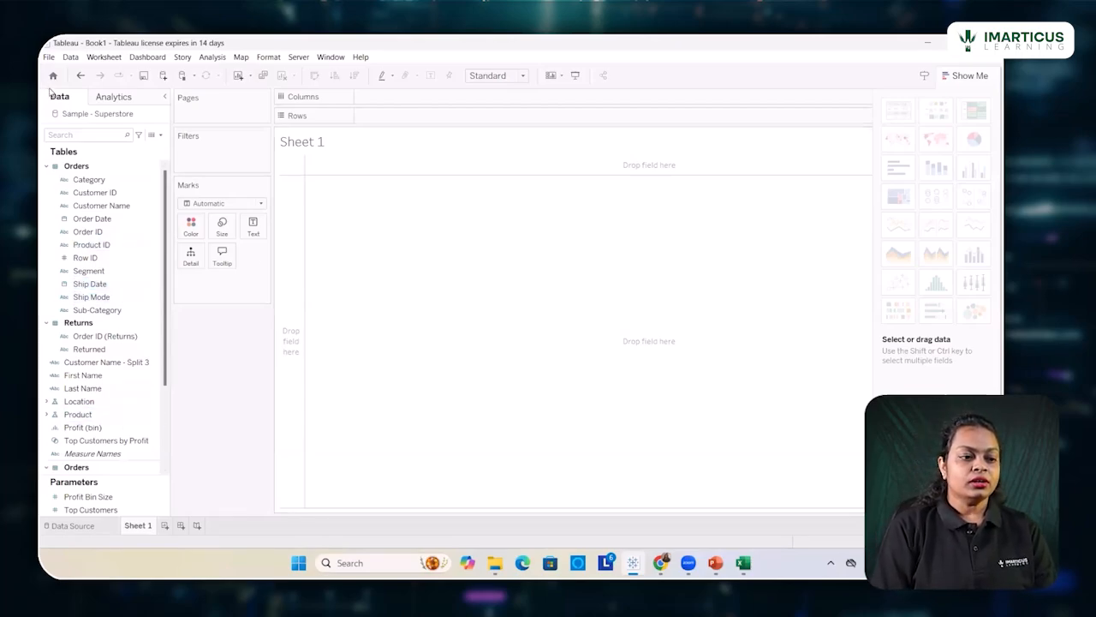
left_click(47, 57)
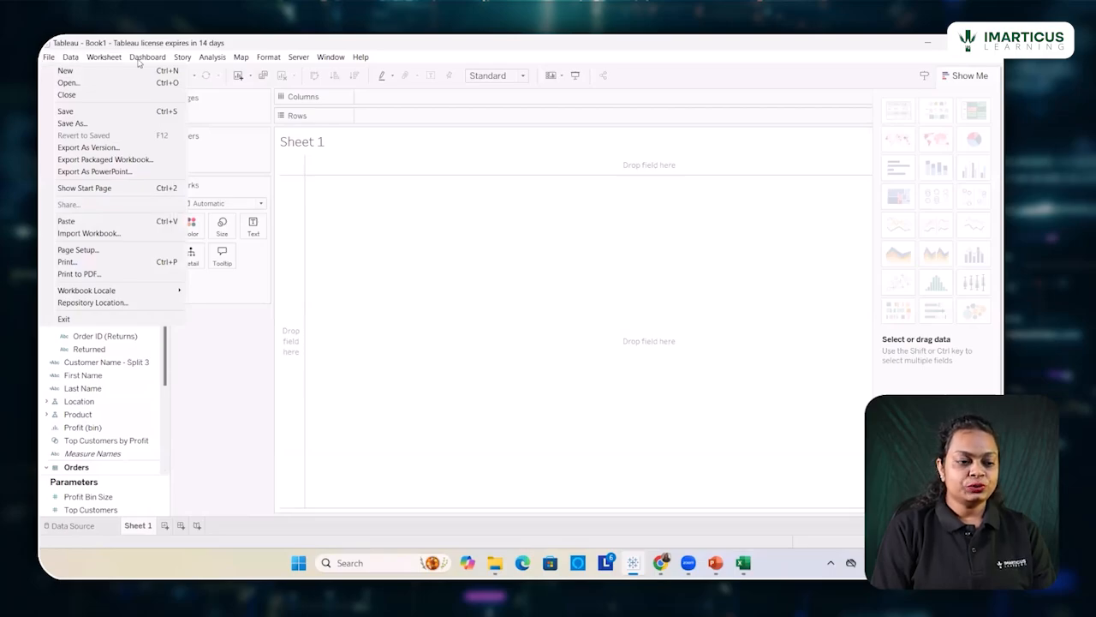
mouse_move(324, 58)
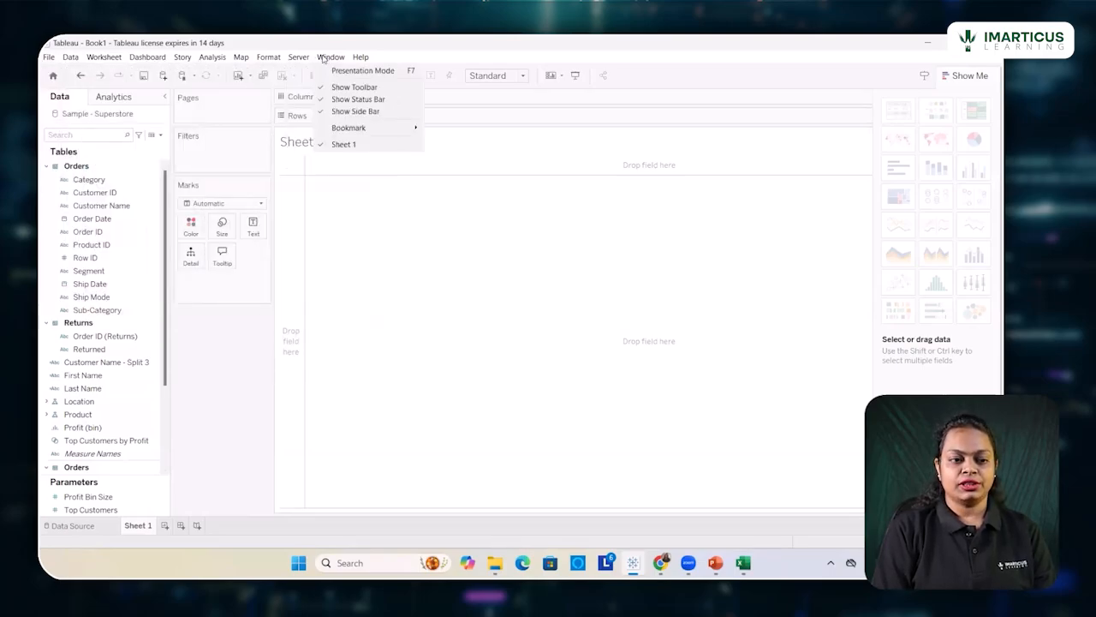
mouse_move(48, 62)
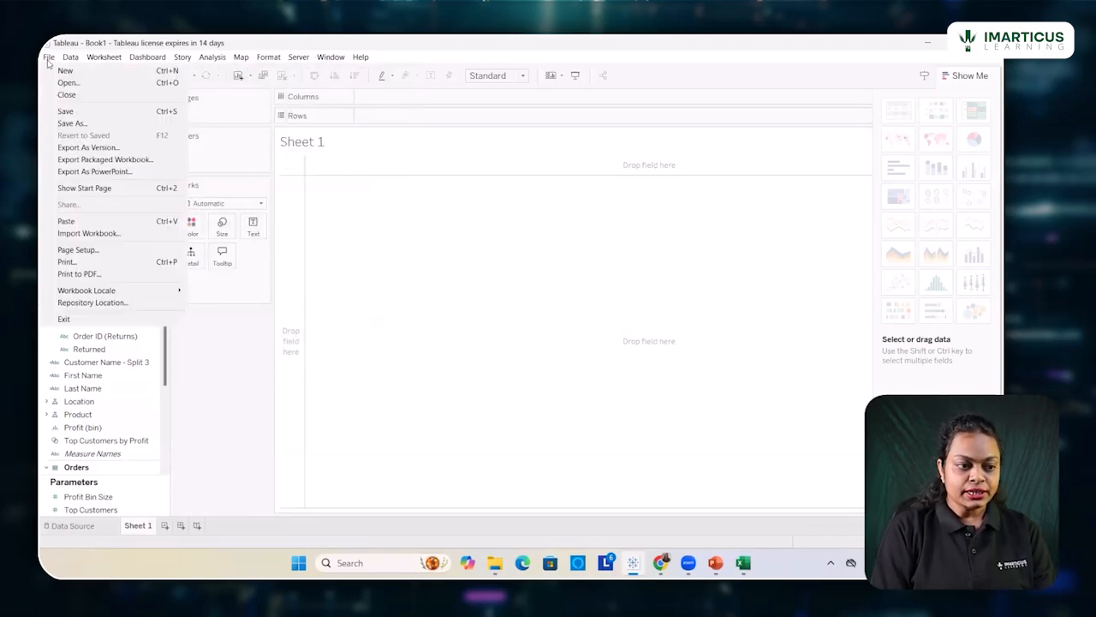
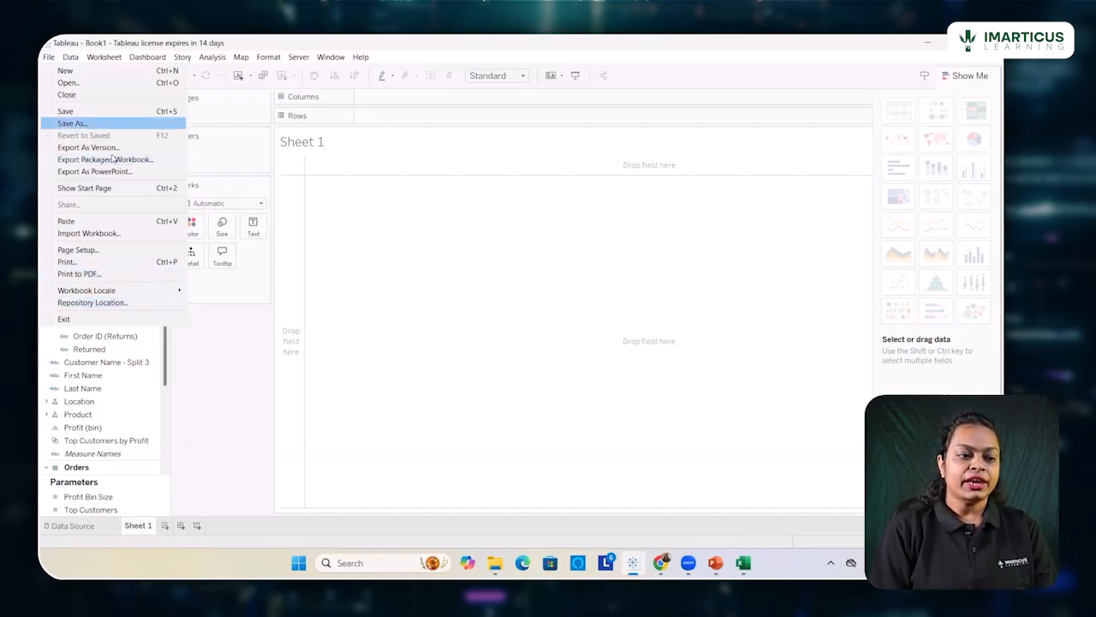
mouse_move(97, 55)
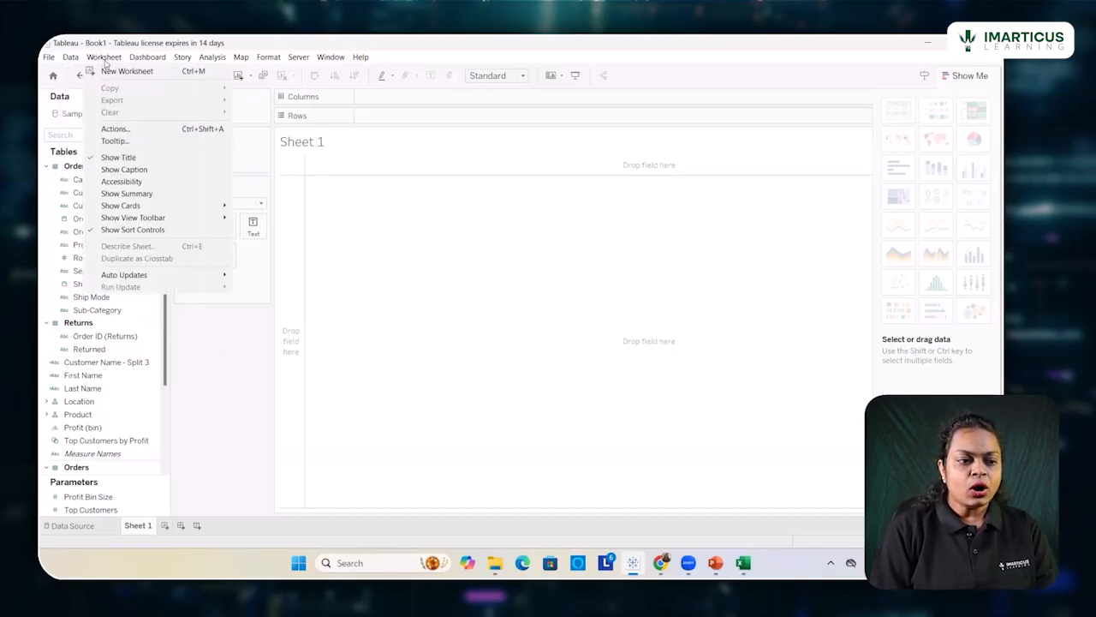
mouse_move(142, 64)
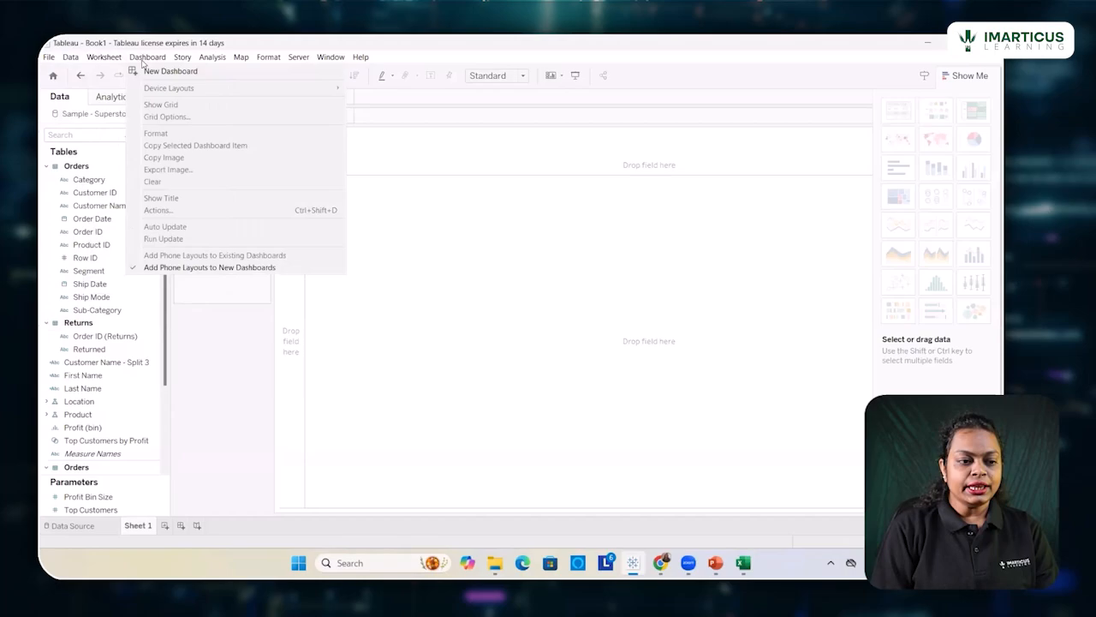
mouse_move(188, 65)
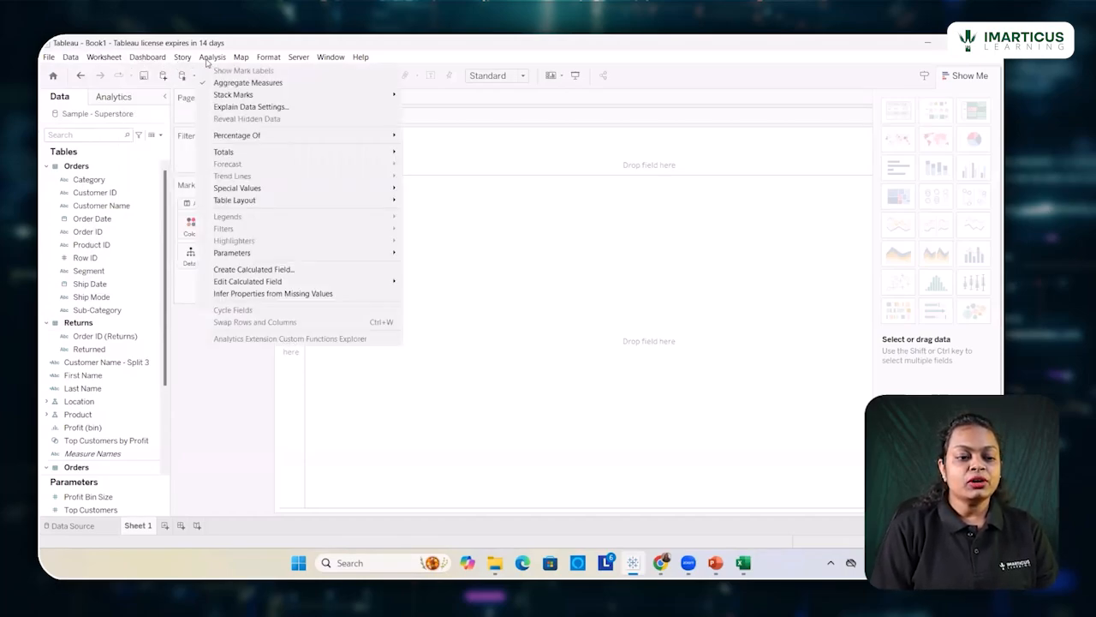
mouse_move(276, 58)
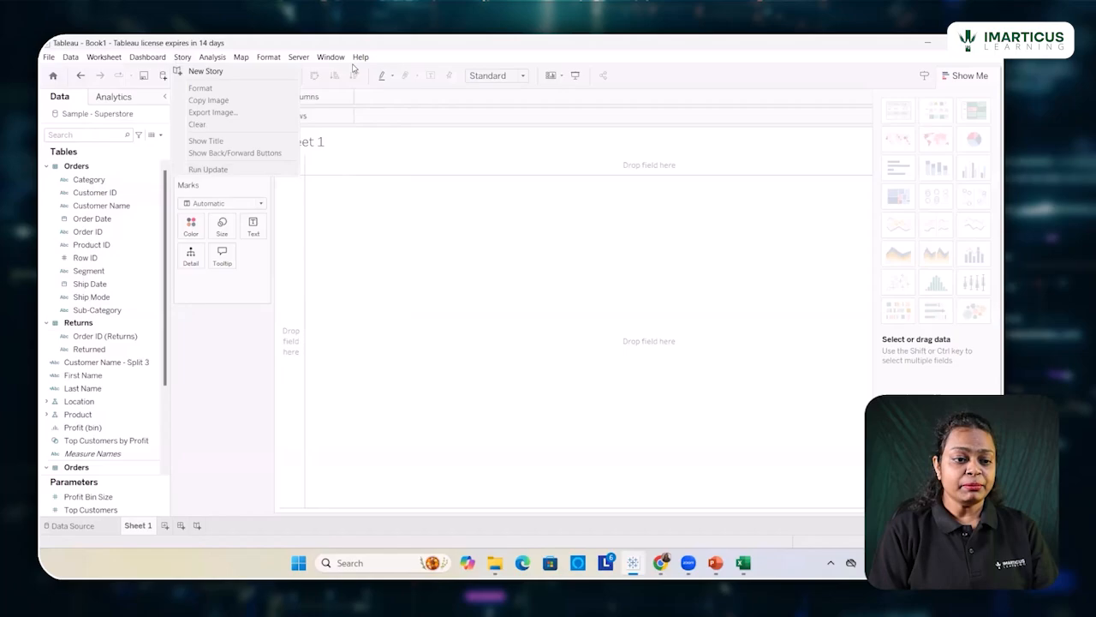
Review the registered product keys and their license expiry, and close the product key manager.
mouse_move(359, 61)
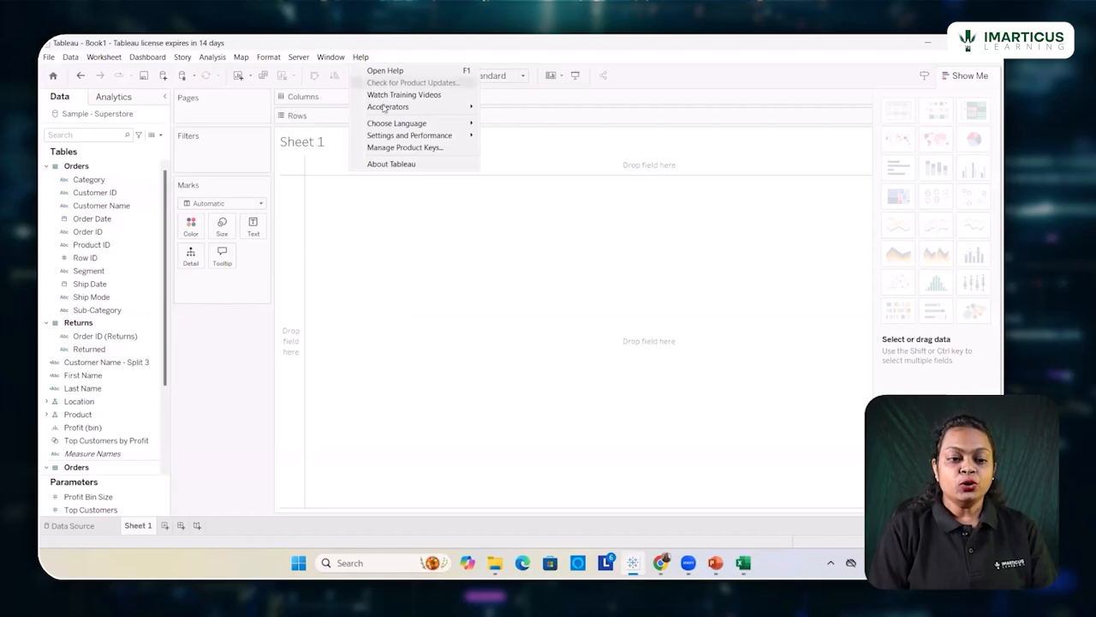
left_click(387, 149)
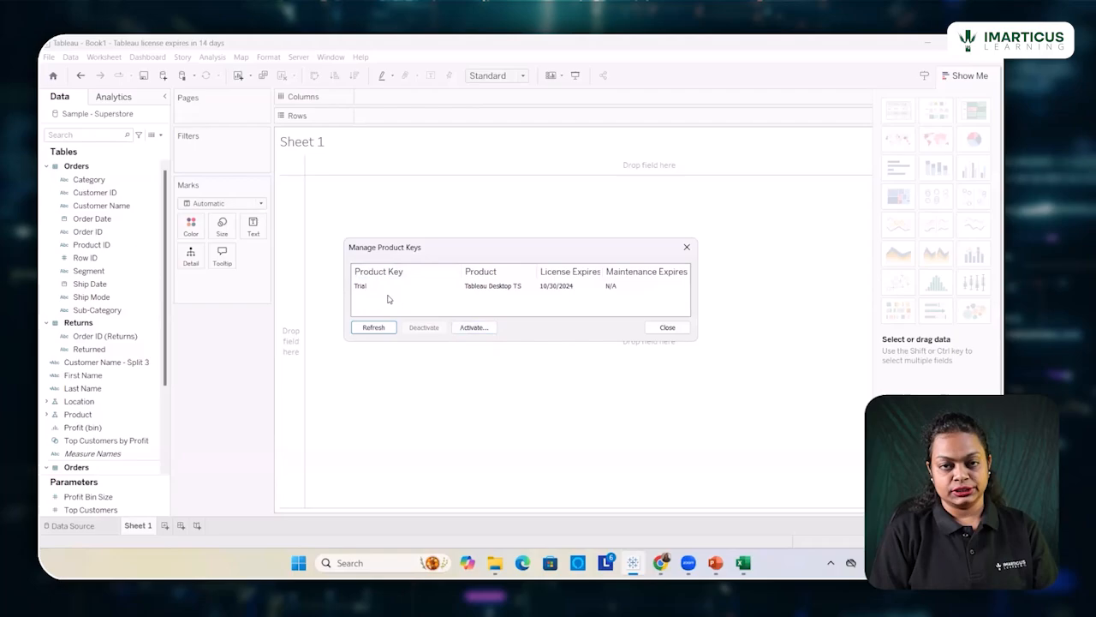
left_click(673, 329)
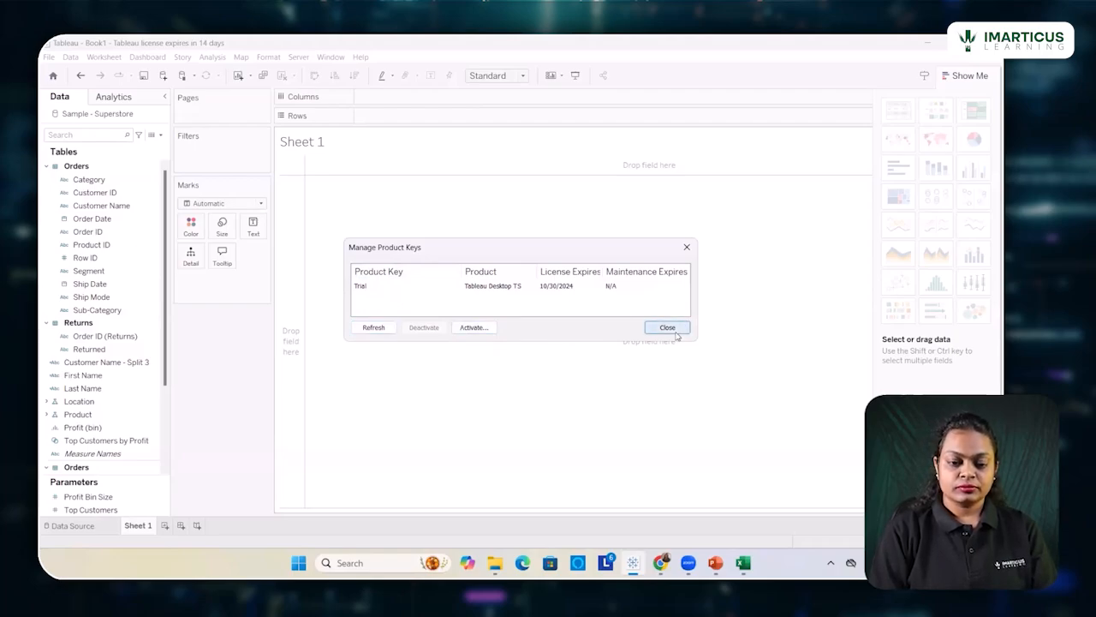
Examine the available analytics extension connection types and close the dialog without choosing one.
left_click(360, 57)
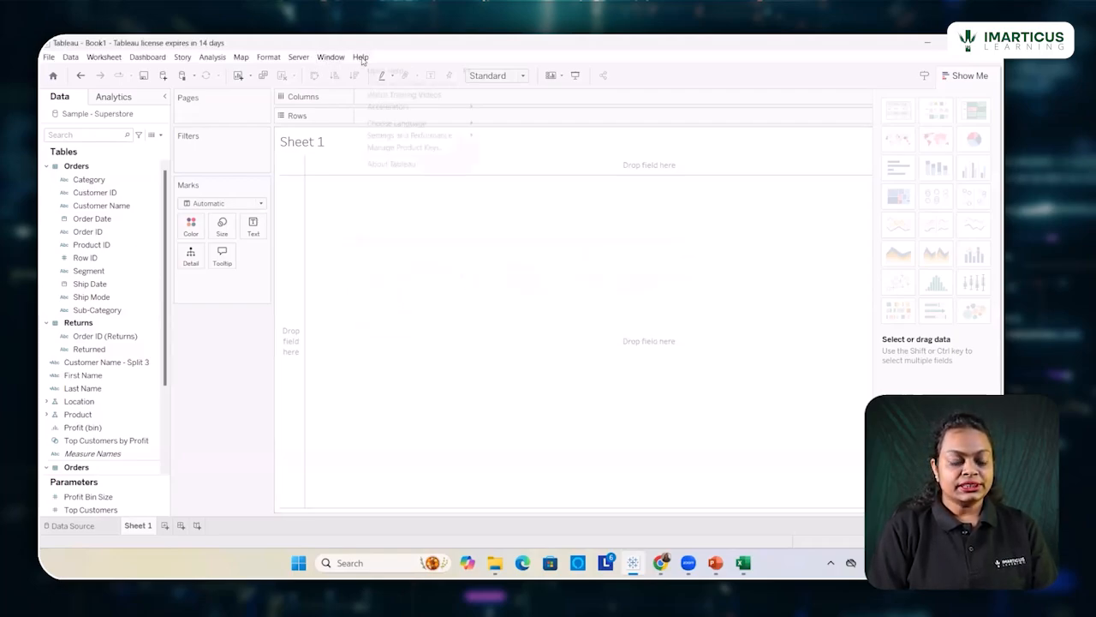
mouse_move(396, 137)
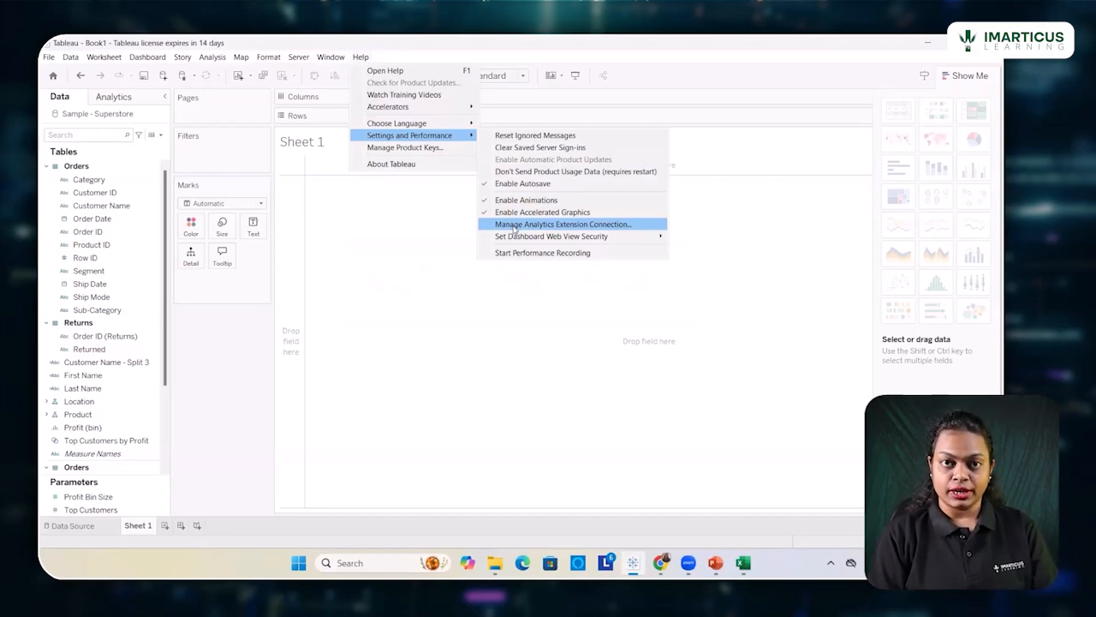
left_click(513, 226)
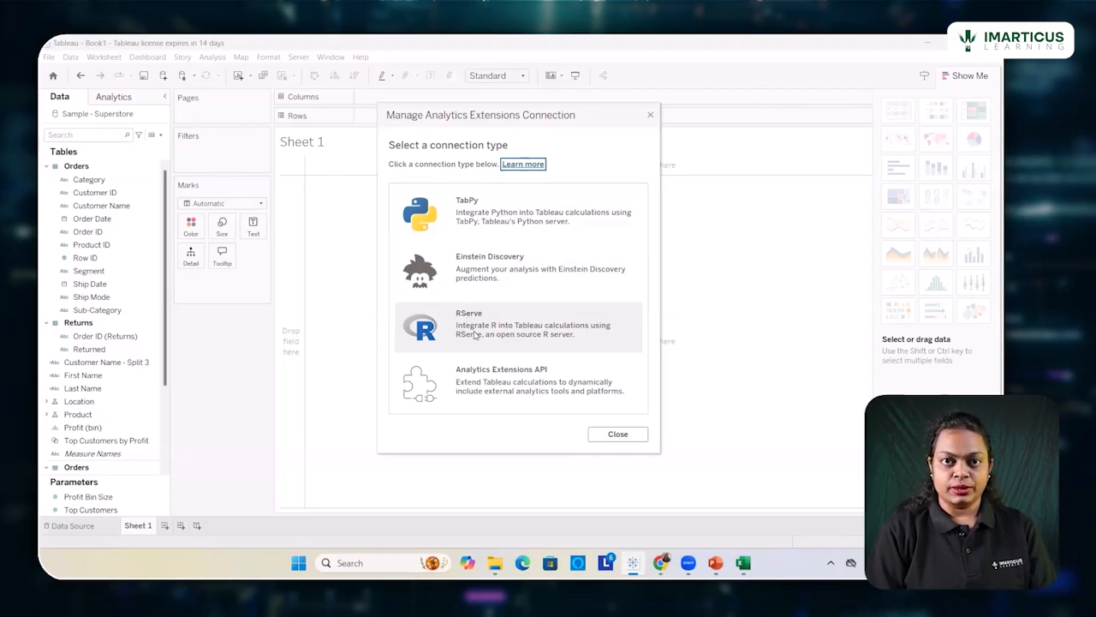
left_click(606, 432)
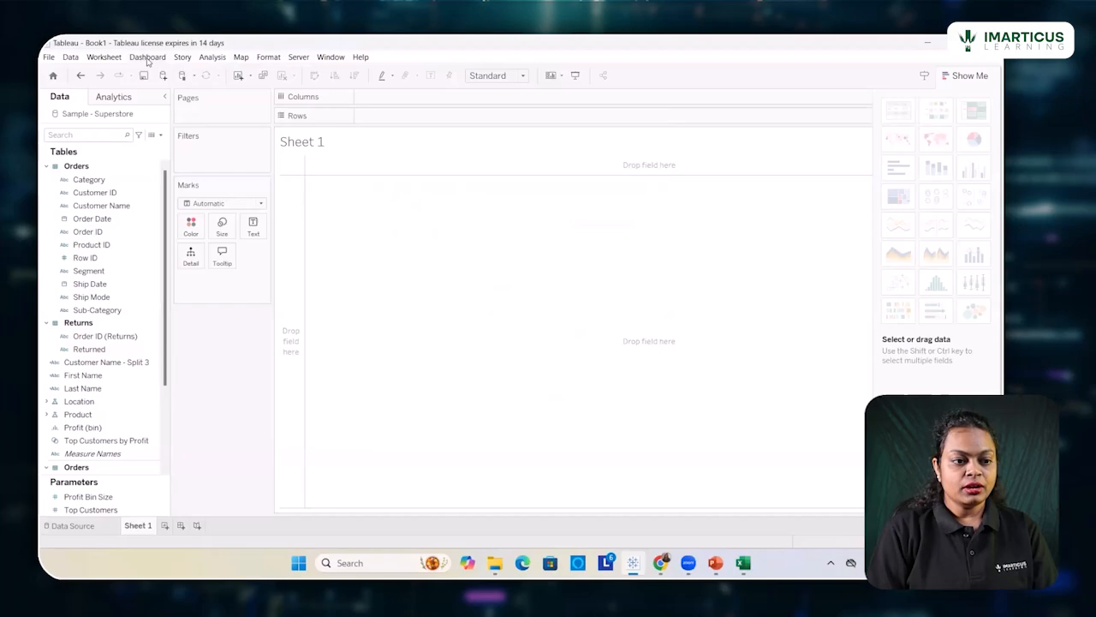
left_click(265, 57)
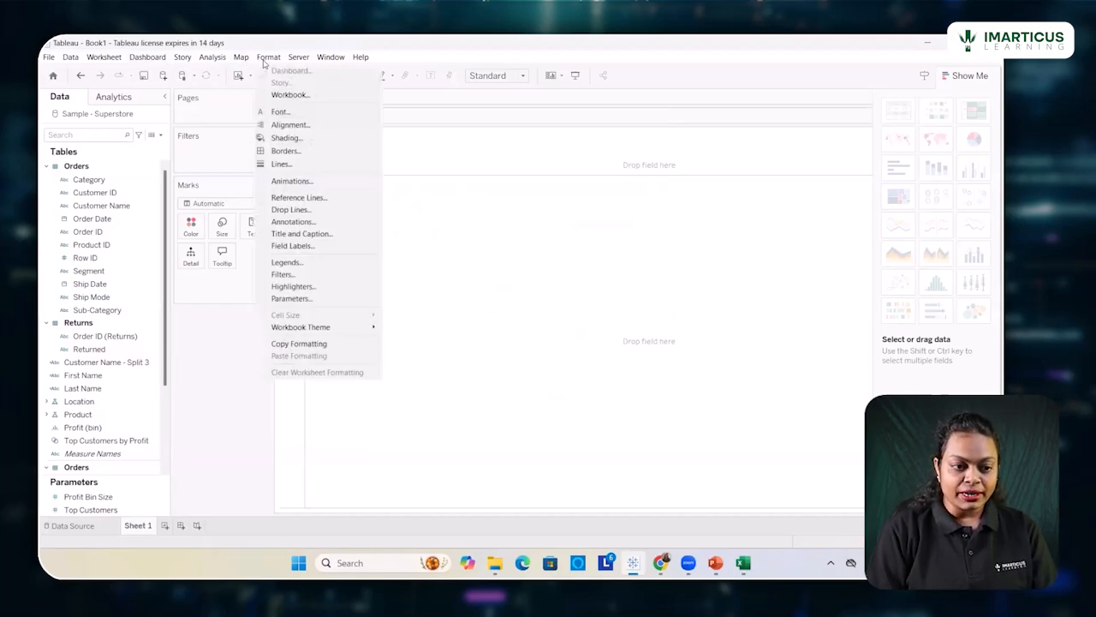
left_click(211, 58)
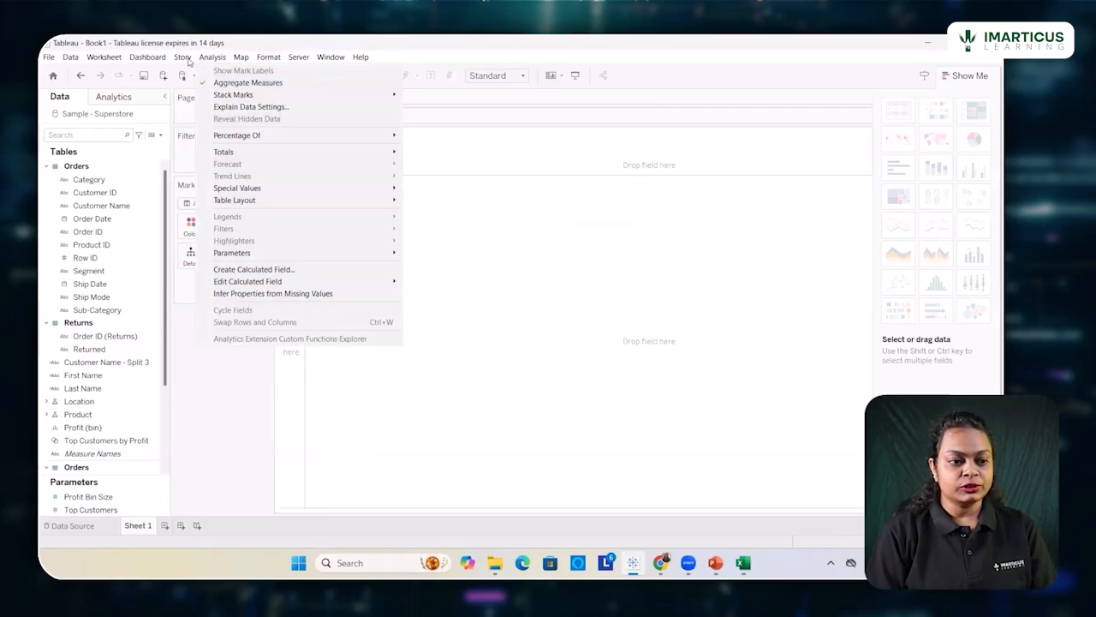
mouse_move(131, 65)
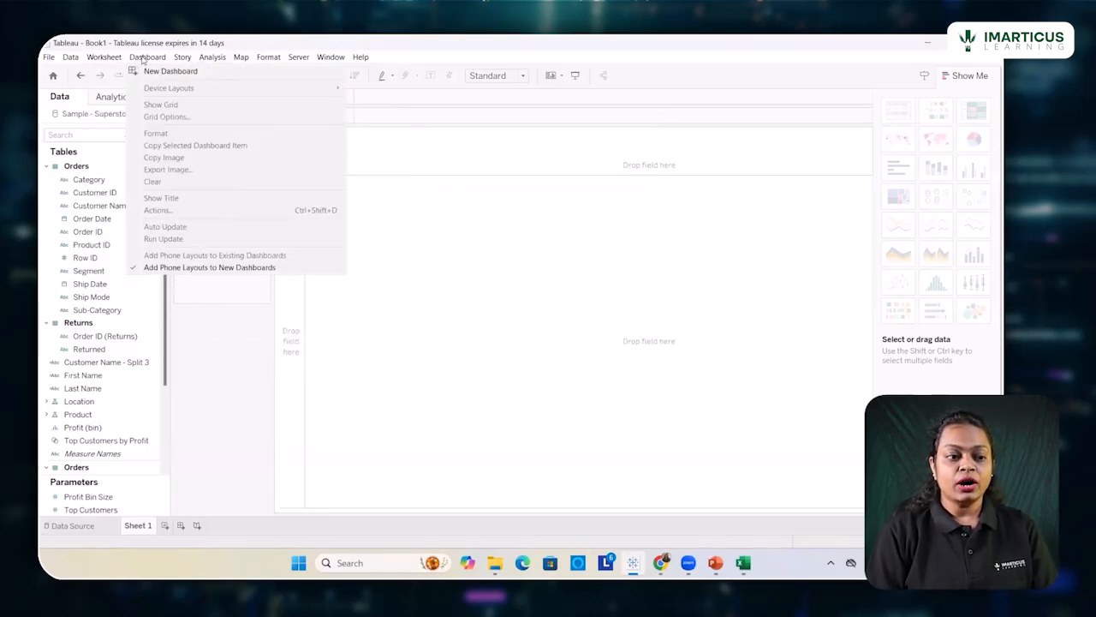
mouse_move(190, 59)
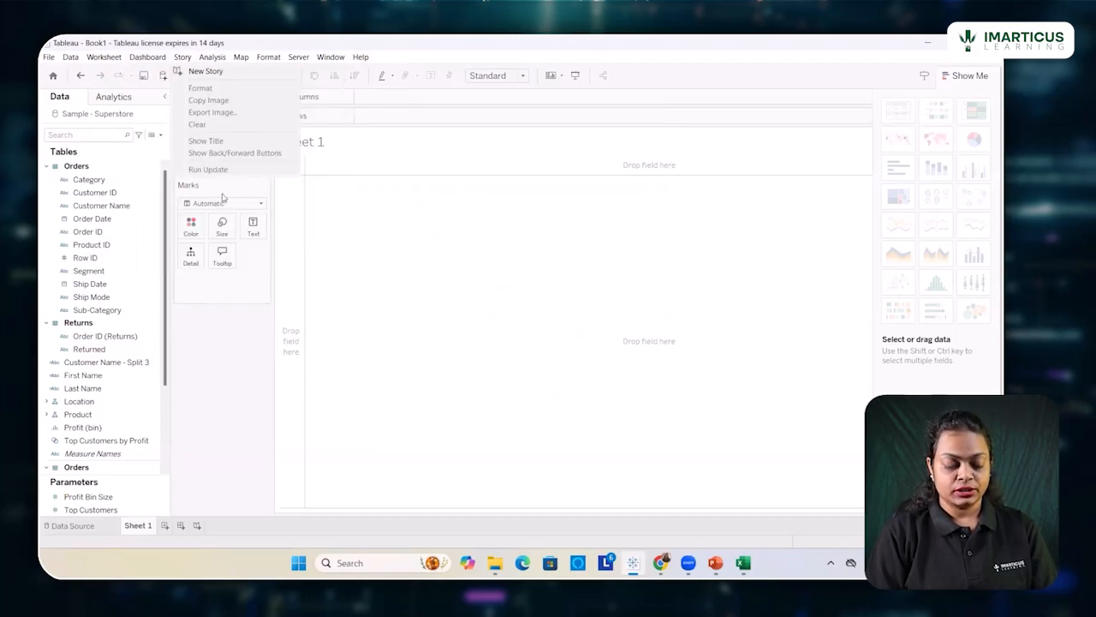
Review the server options for publishing the data source and working with Tableau Public, and close them without choosing any.
mouse_move(300, 60)
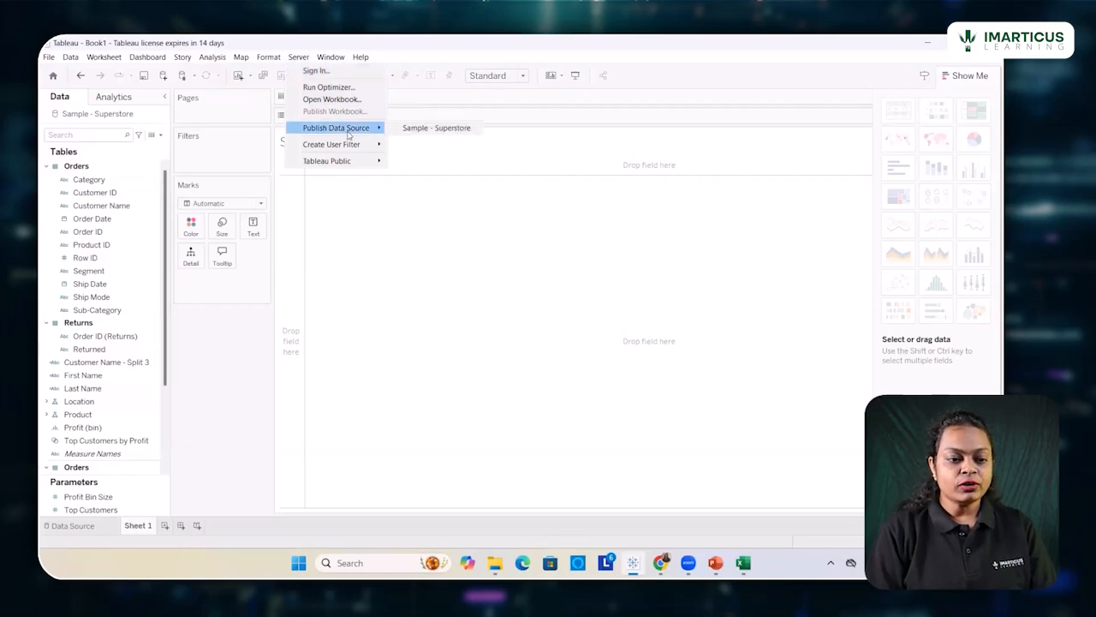
mouse_move(353, 163)
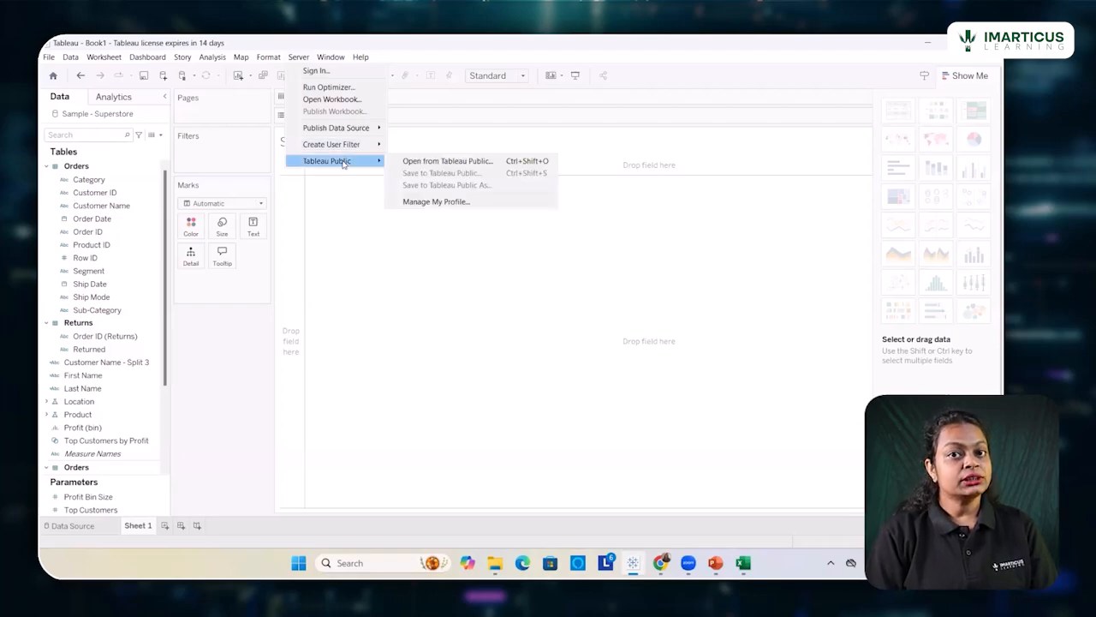
left_click(205, 369)
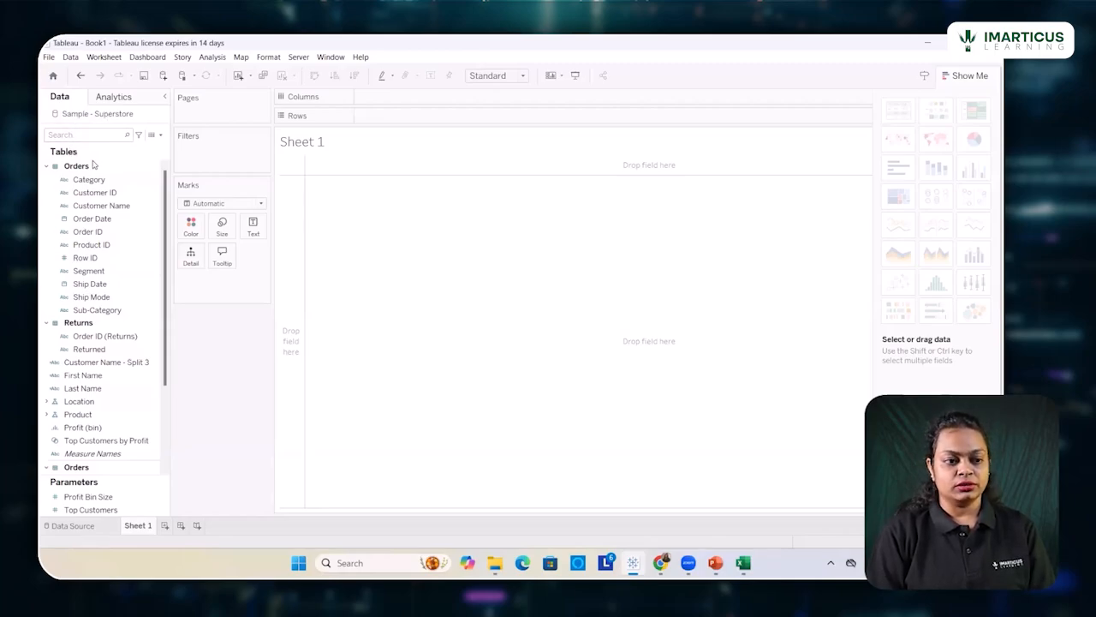
Browse the 2024.3 and en_US-US folders for a new Microsoft Excel data source, and cancel the file selection.
left_click(162, 76)
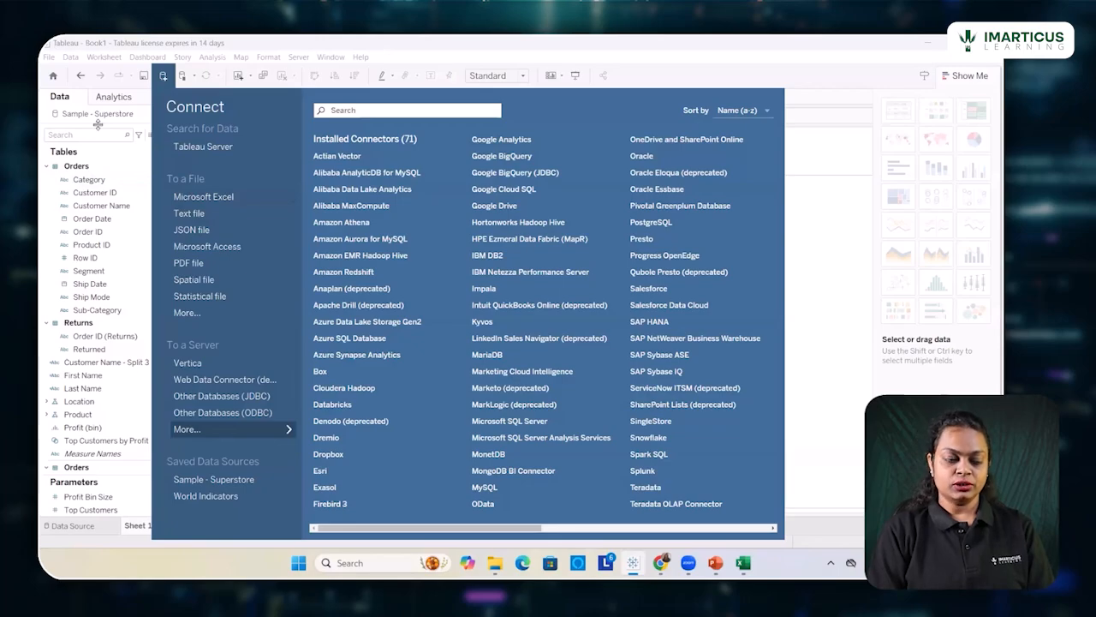
left_click(197, 197)
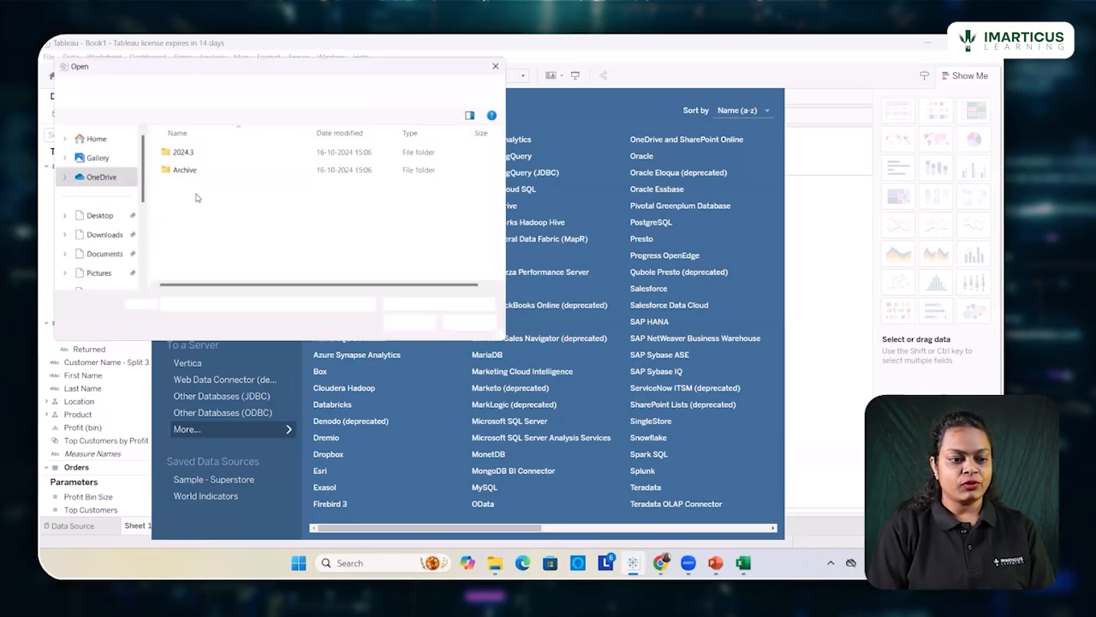
double_click(180, 149)
left_click(184, 152)
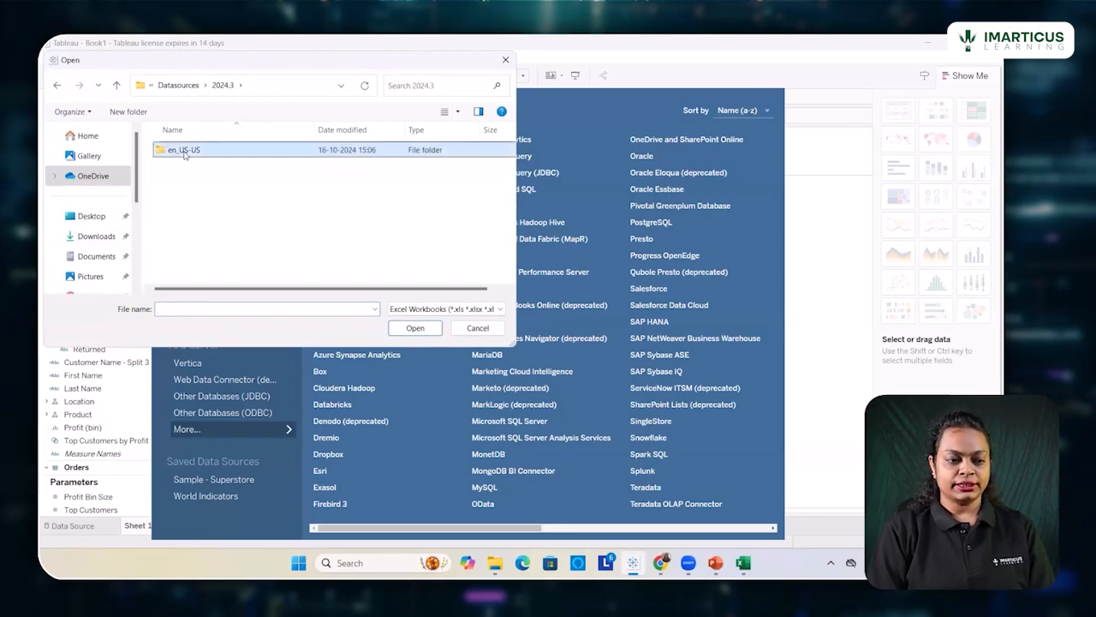
double_click(184, 151)
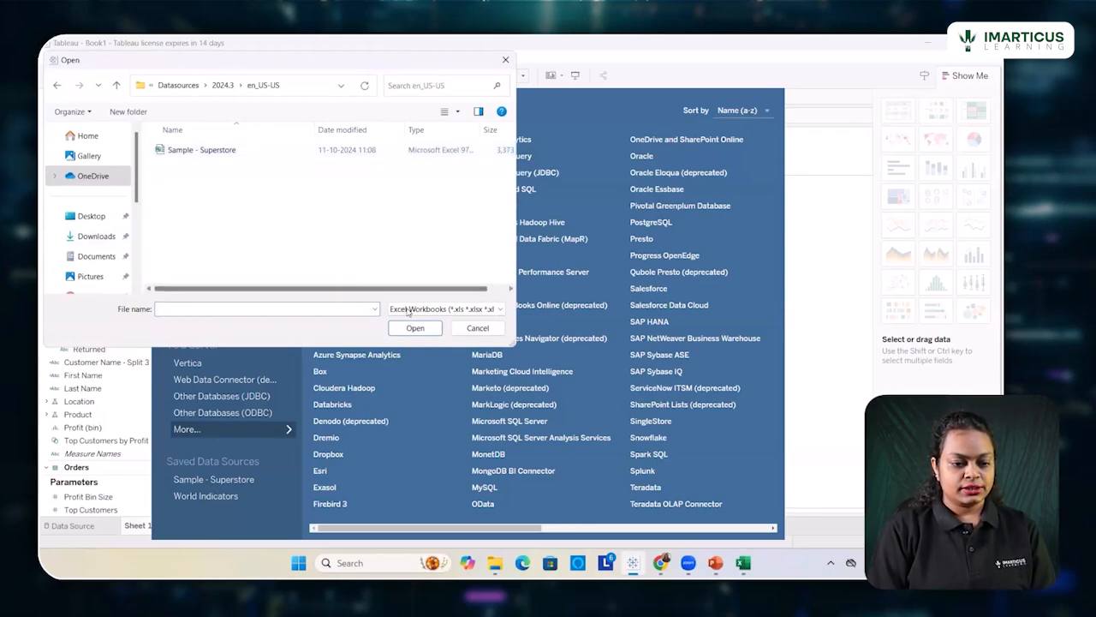
left_click(477, 328)
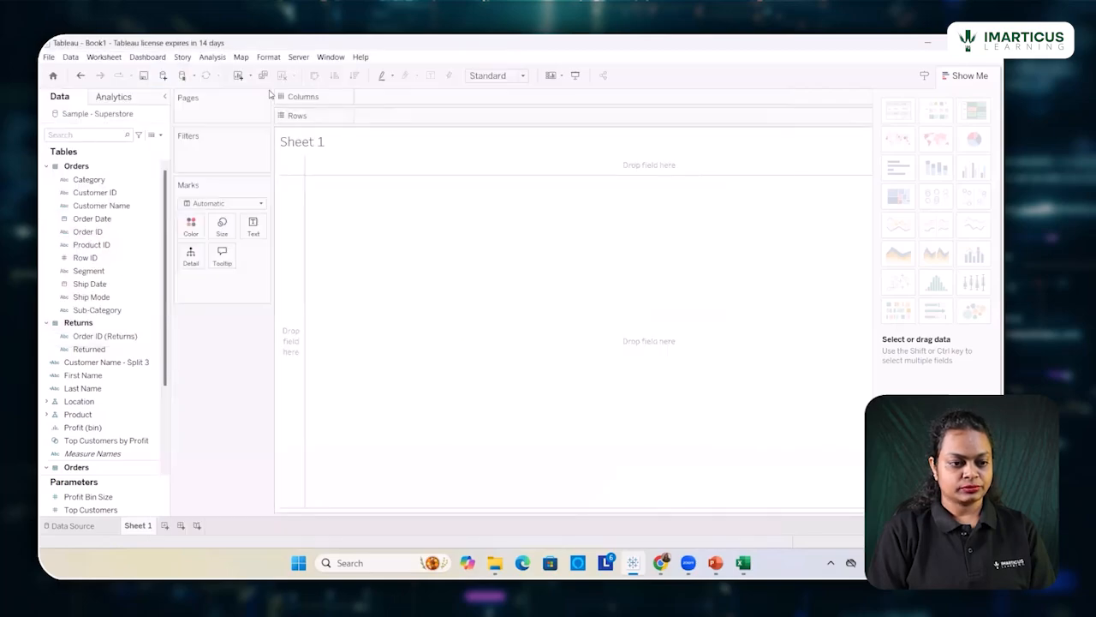
Compare the new data source connectors with the Add a Connection options on the Data Source page, and return to Sheet 1.
left_click(163, 77)
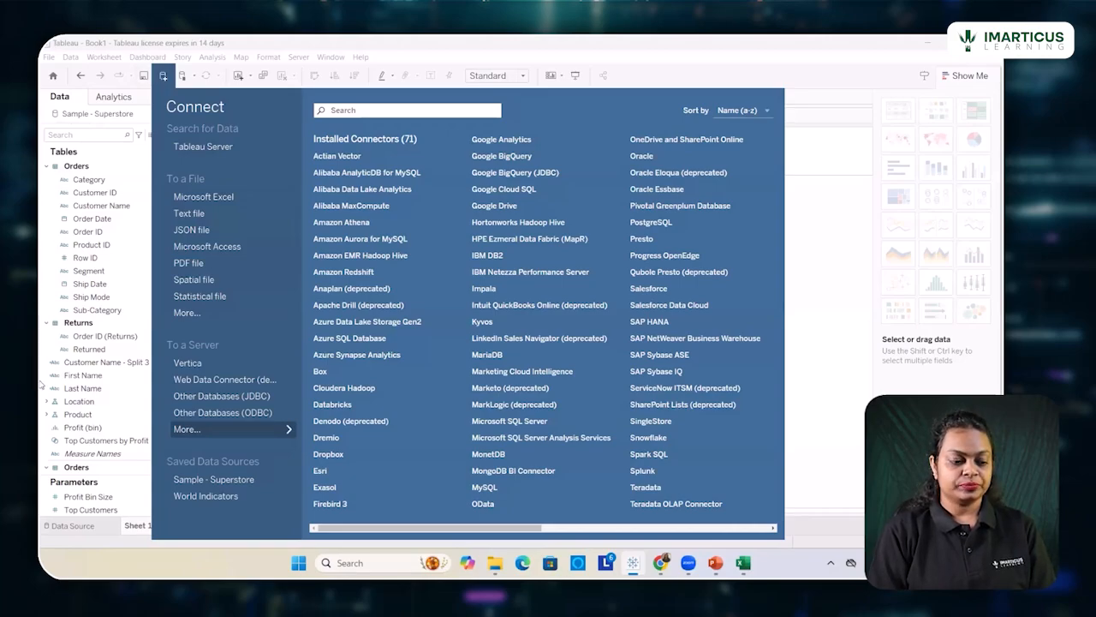
left_click(70, 526)
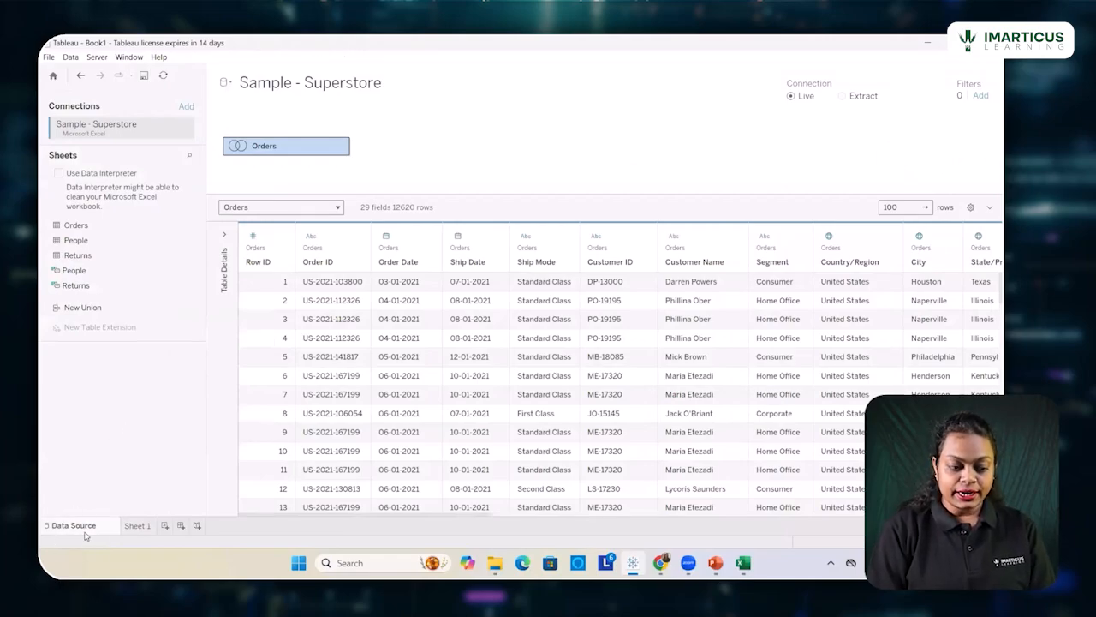
left_click(187, 107)
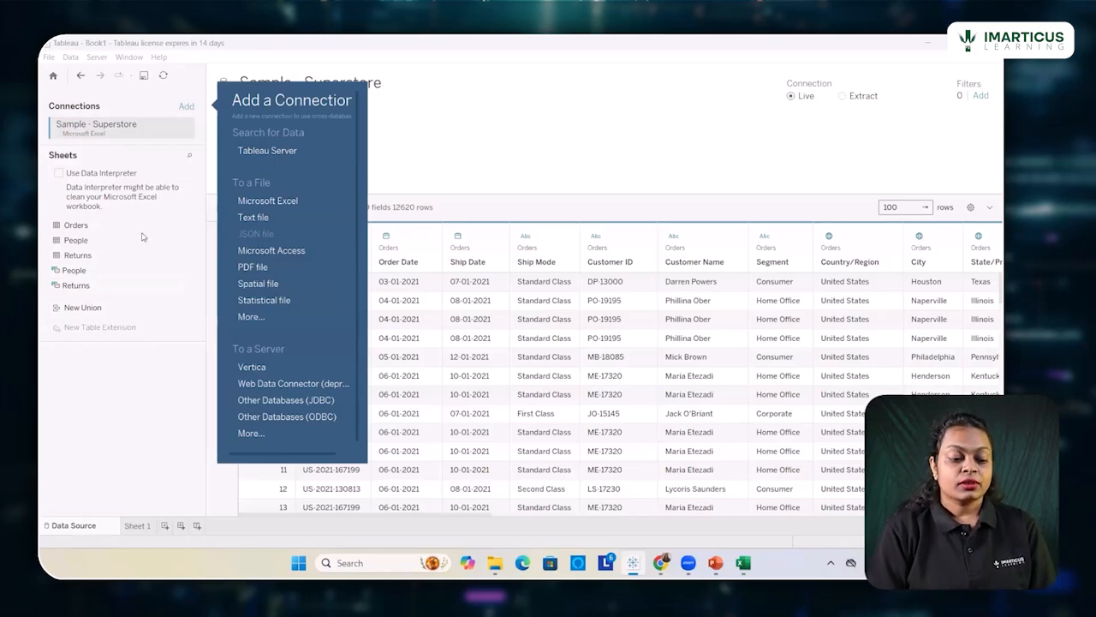
left_click(138, 530)
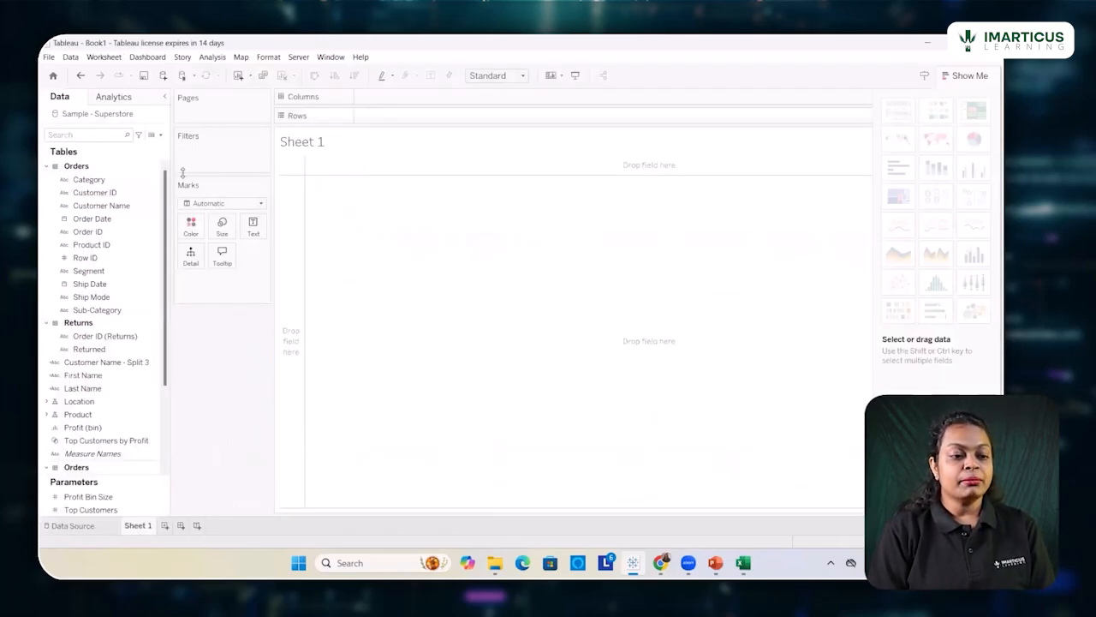
left_click(162, 78)
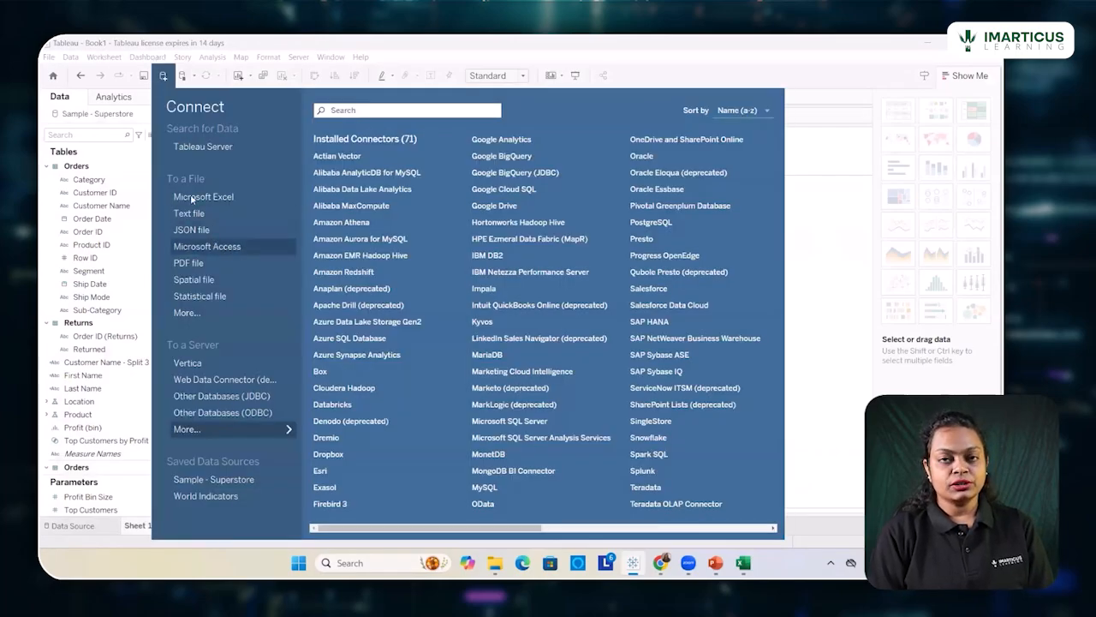
left_click(157, 79)
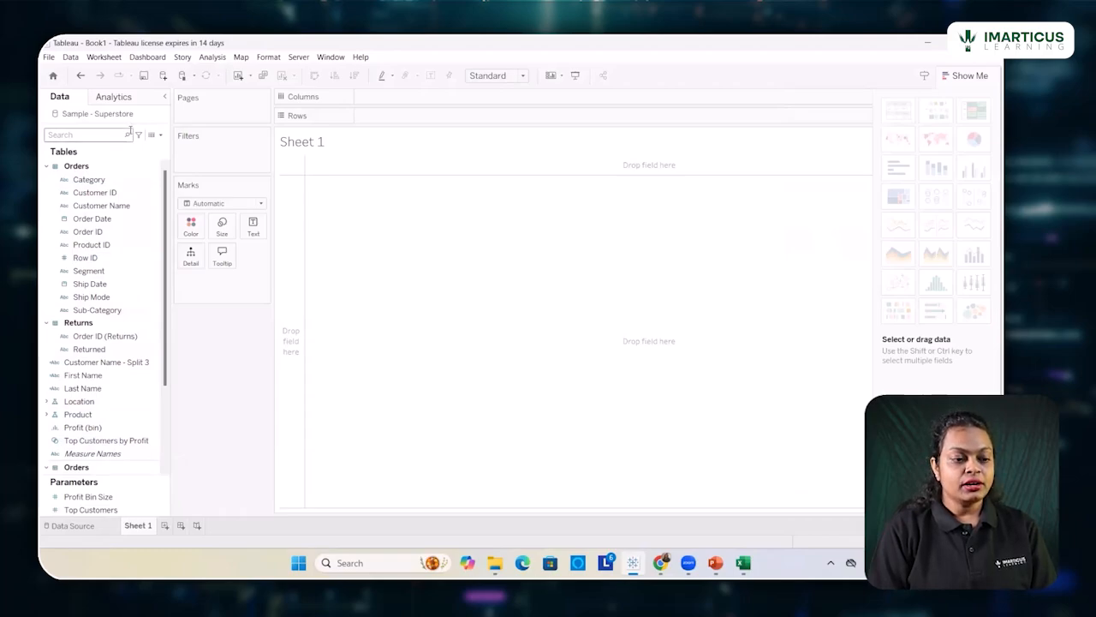
Examine the dimension fields of the Orders and Returns tables, the Product hierarchy and the Top Customers by Profit set.
left_click(118, 179)
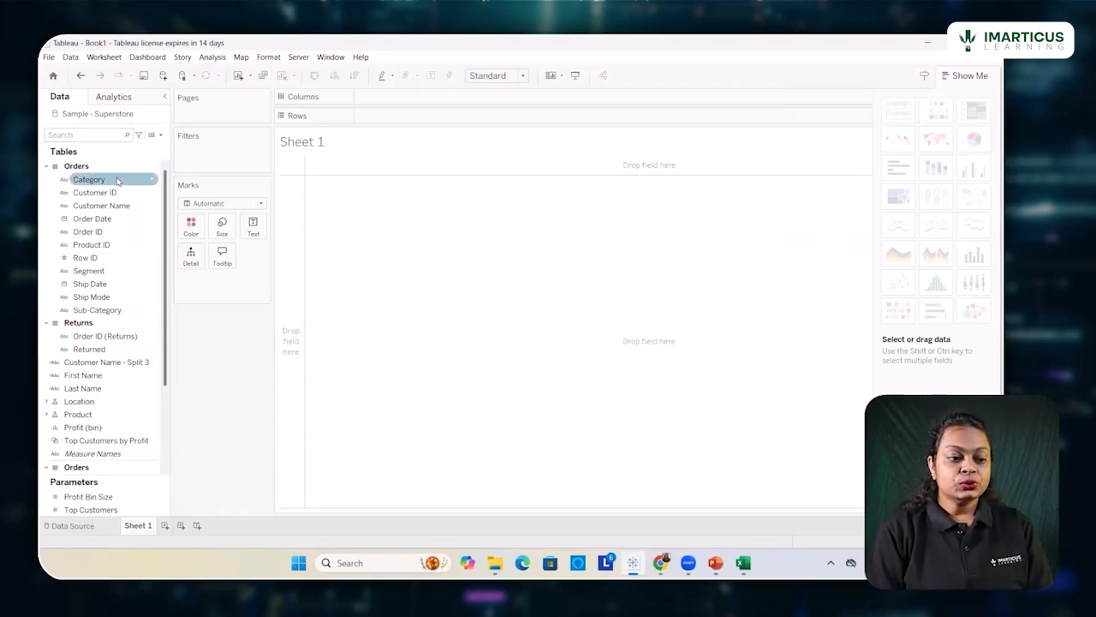
left_click(99, 219)
left_click(93, 271)
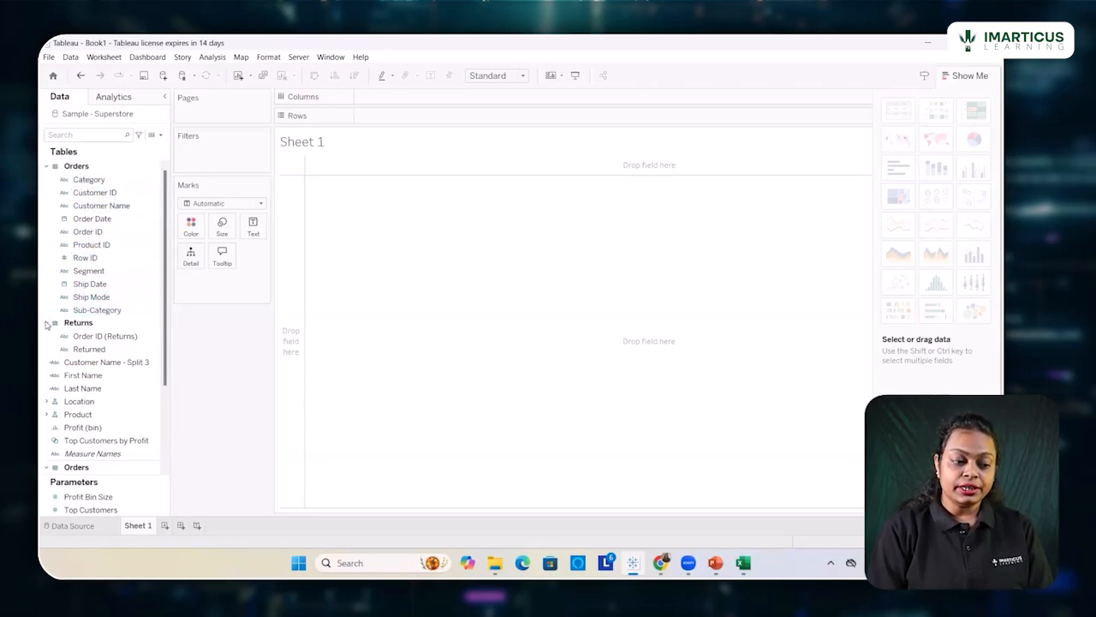
left_click(91, 337)
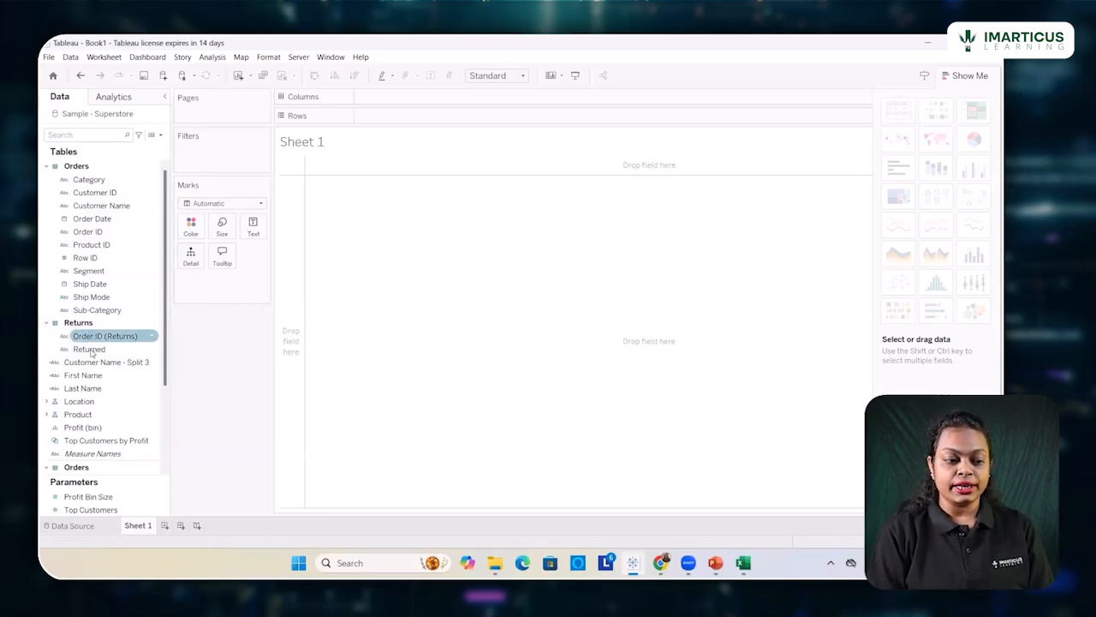
left_click(90, 352)
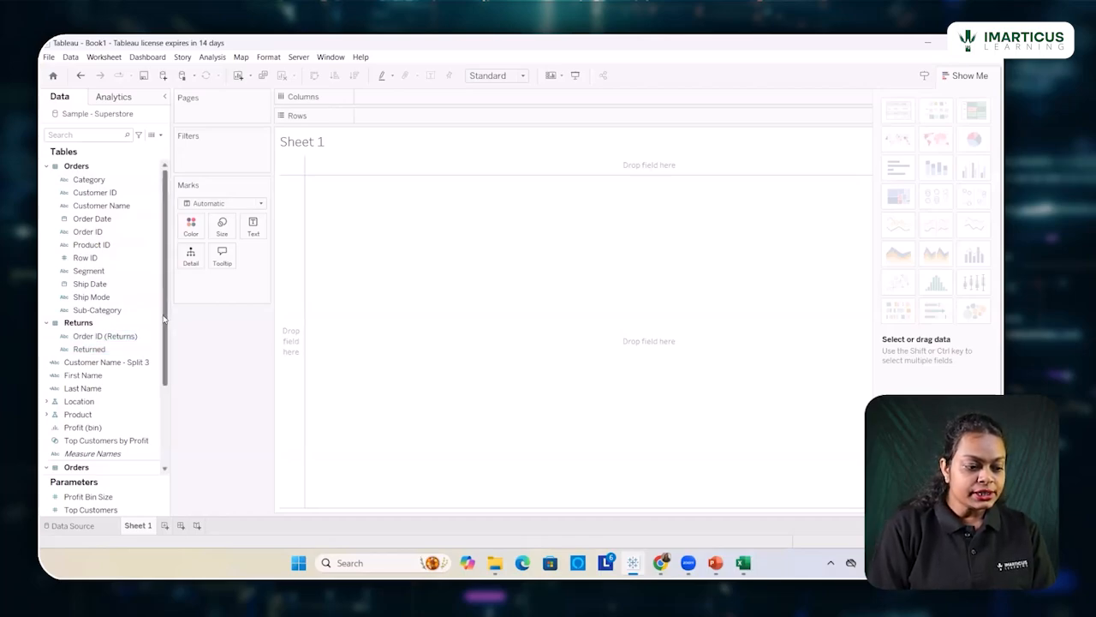
left_click_drag(162, 318, 174, 374)
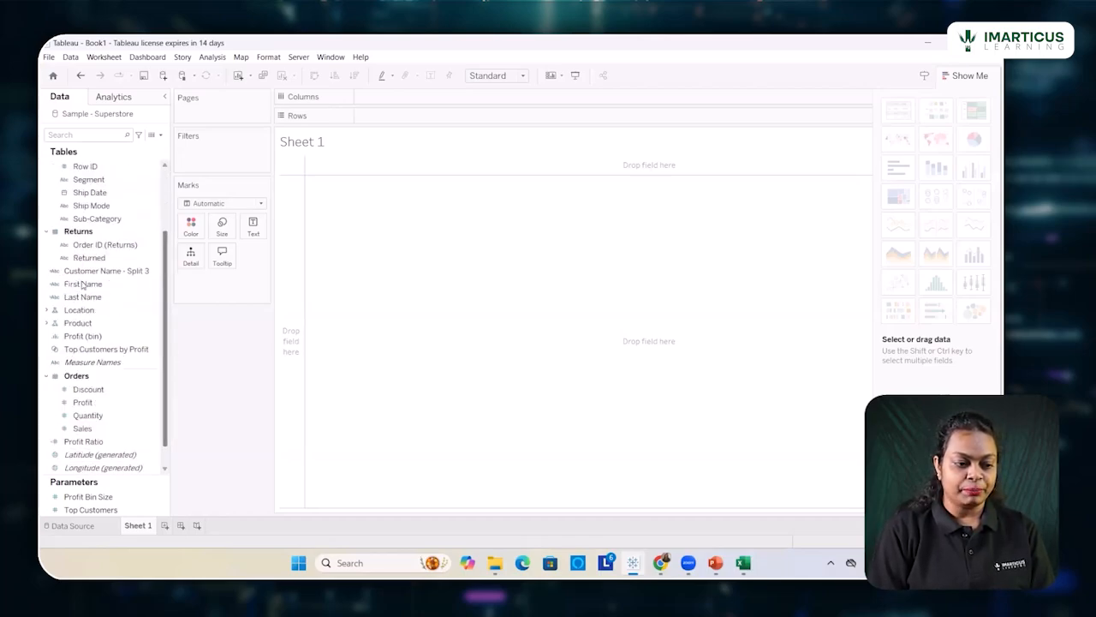
left_click(77, 323)
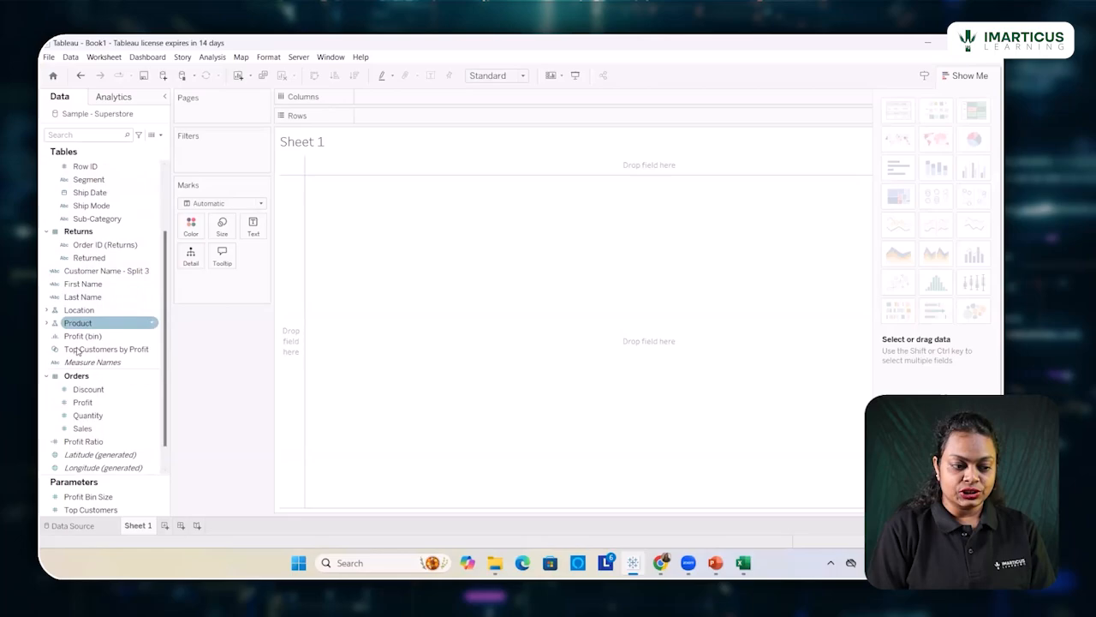
left_click(78, 349)
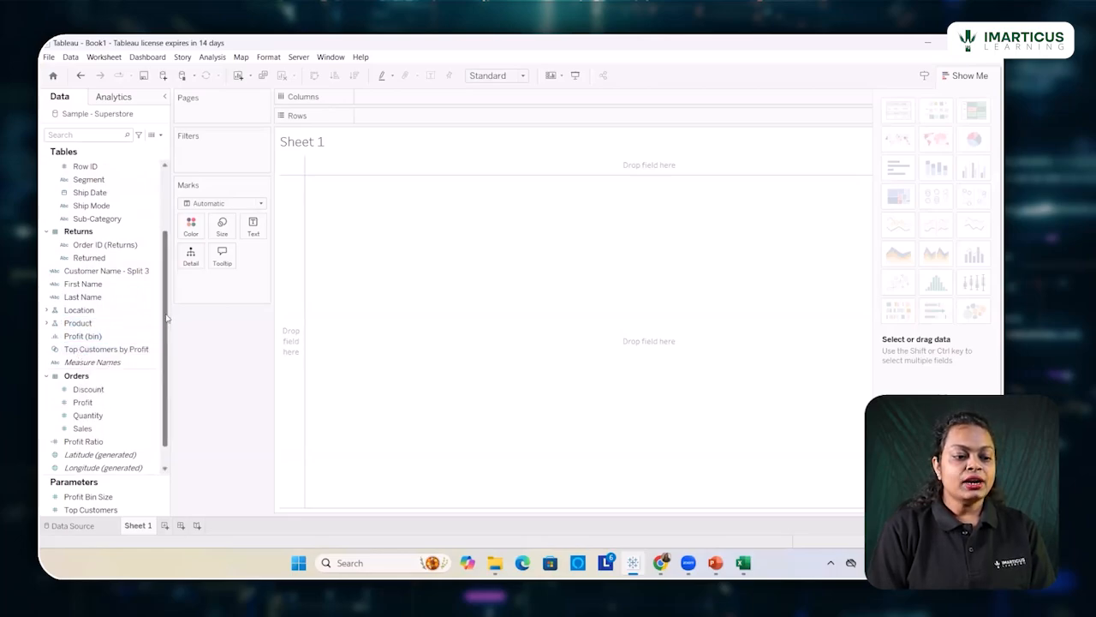
Expand the Location hierarchy to show its geographic fields.
left_click_drag(166, 326, 165, 389)
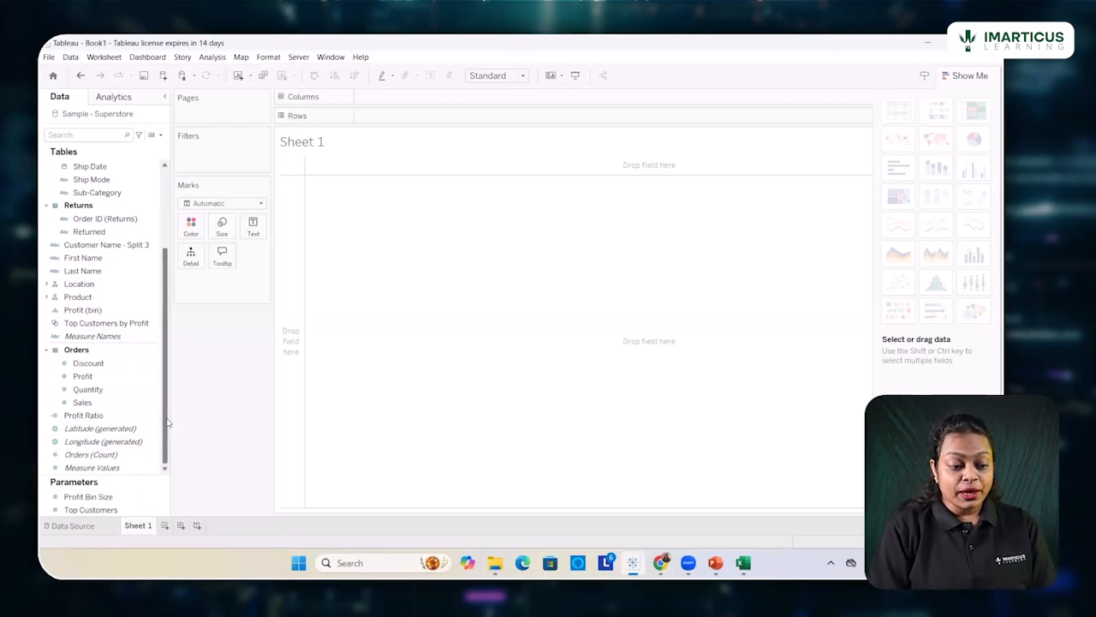
left_click(47, 286)
left_click(64, 299)
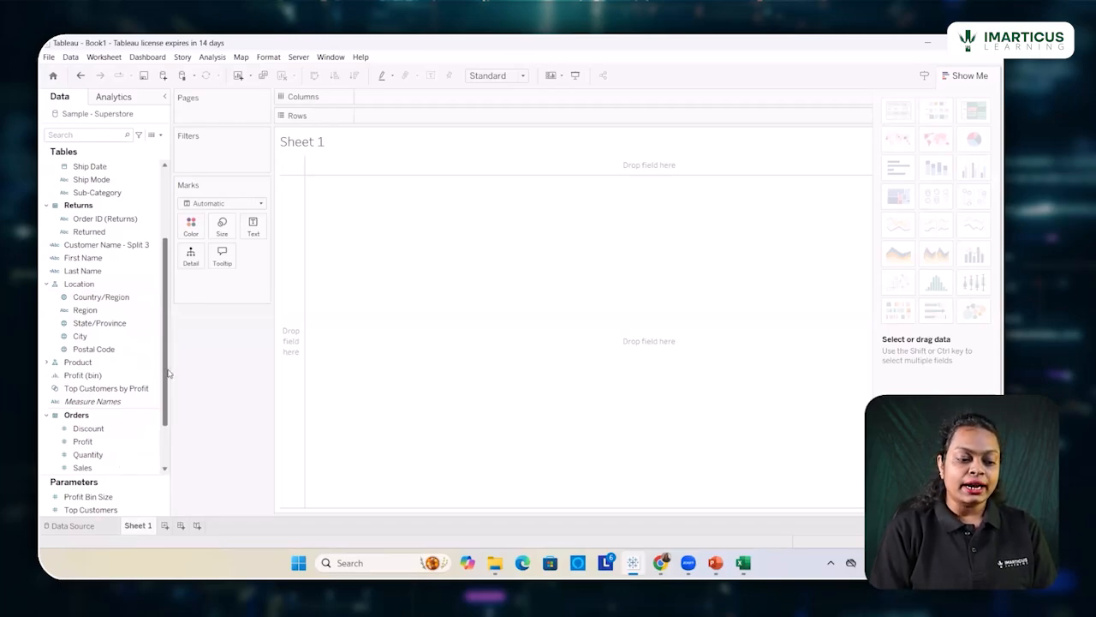
Examine the generated Latitude and Longitude fields, the Top Customers parameter, Measure Values and Orders (Count).
scroll(168, 377, "down", 3)
left_click(112, 429)
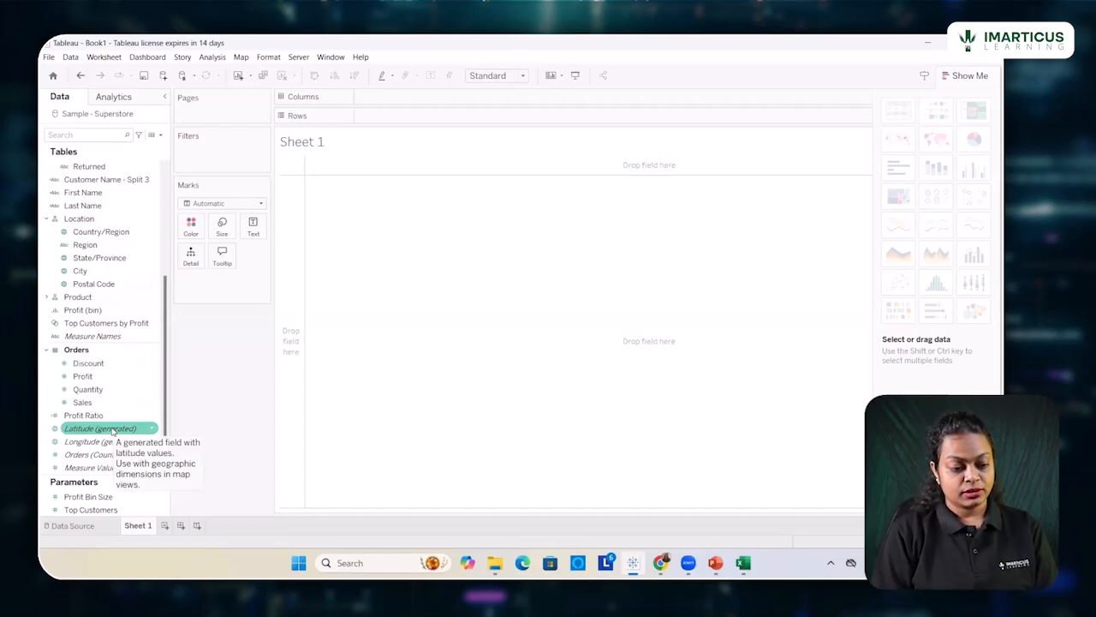
left_click(99, 442)
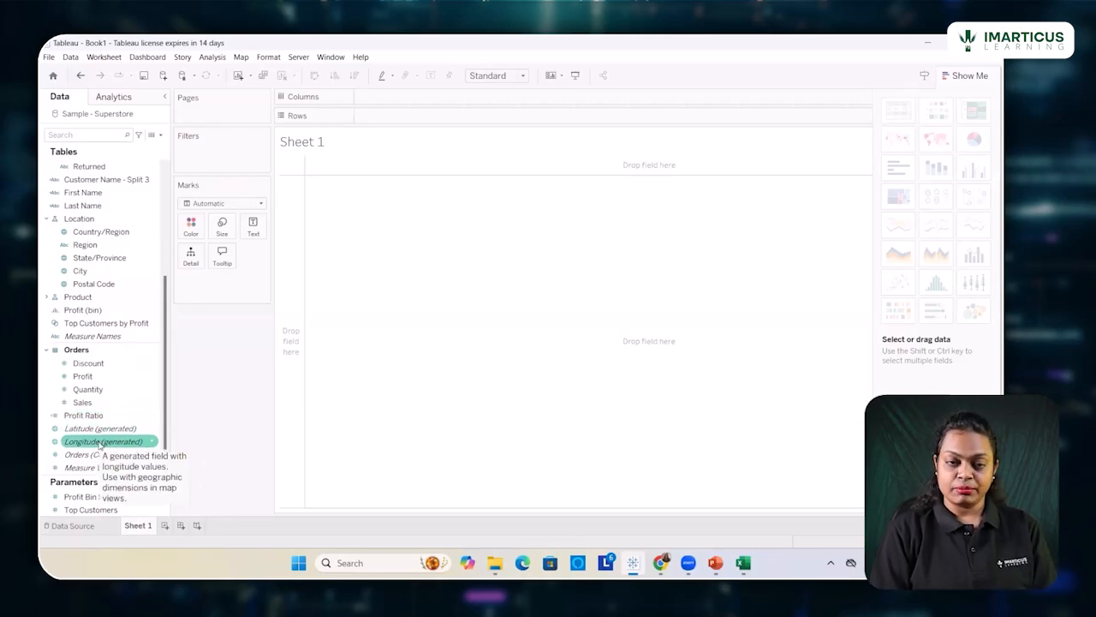
left_click(45, 510)
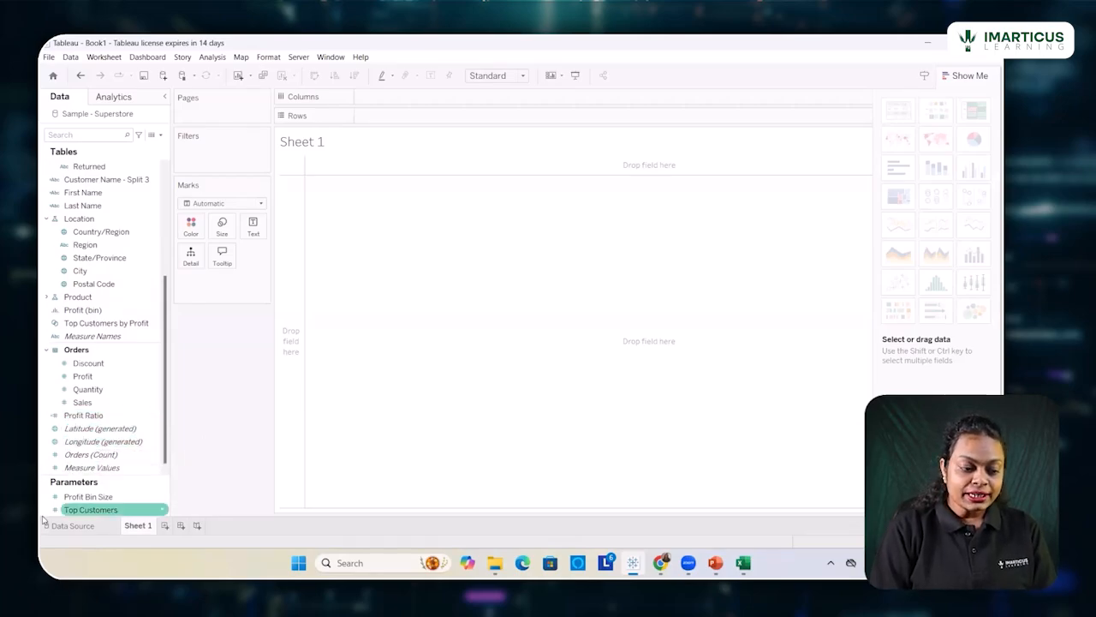
left_click(87, 467)
left_click(86, 459)
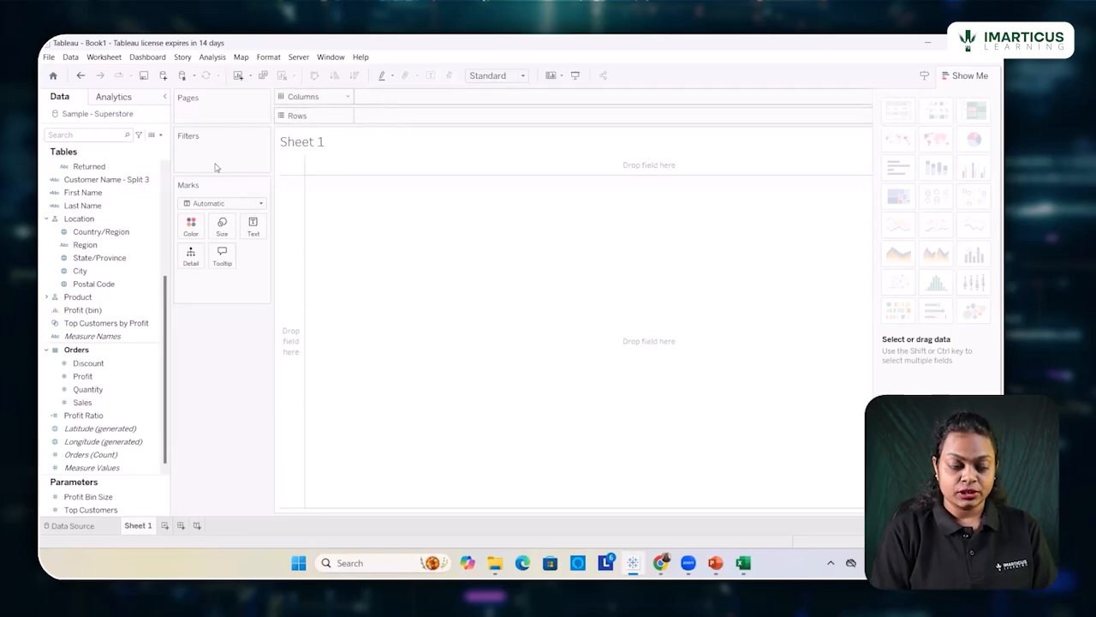
Look at the State/Province field and review the Show Me chart types, including the field requirements for horizontal bars.
left_click(102, 258)
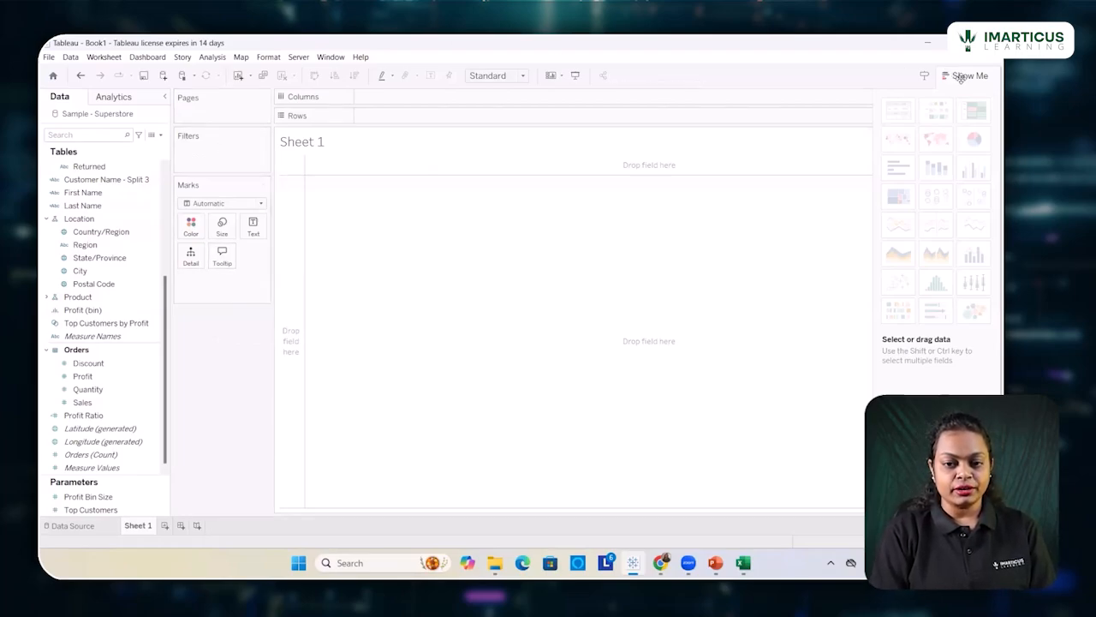
mouse_move(915, 166)
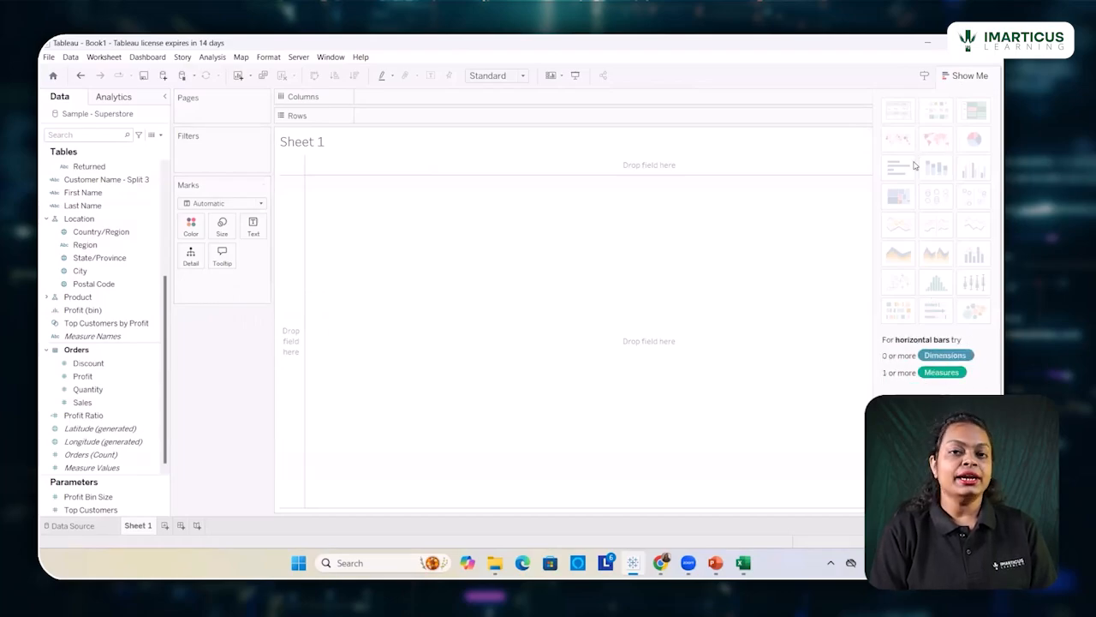
mouse_move(971, 123)
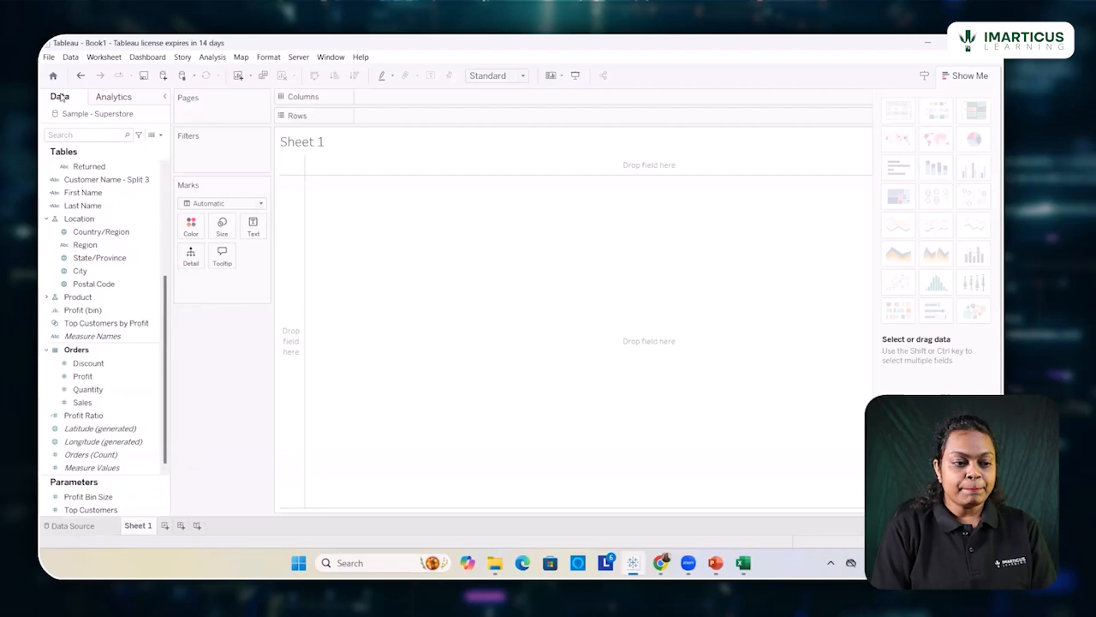
Examine the Summarize, Model and Custom analytics options, and return to the first fields of the Orders table.
left_click(113, 97)
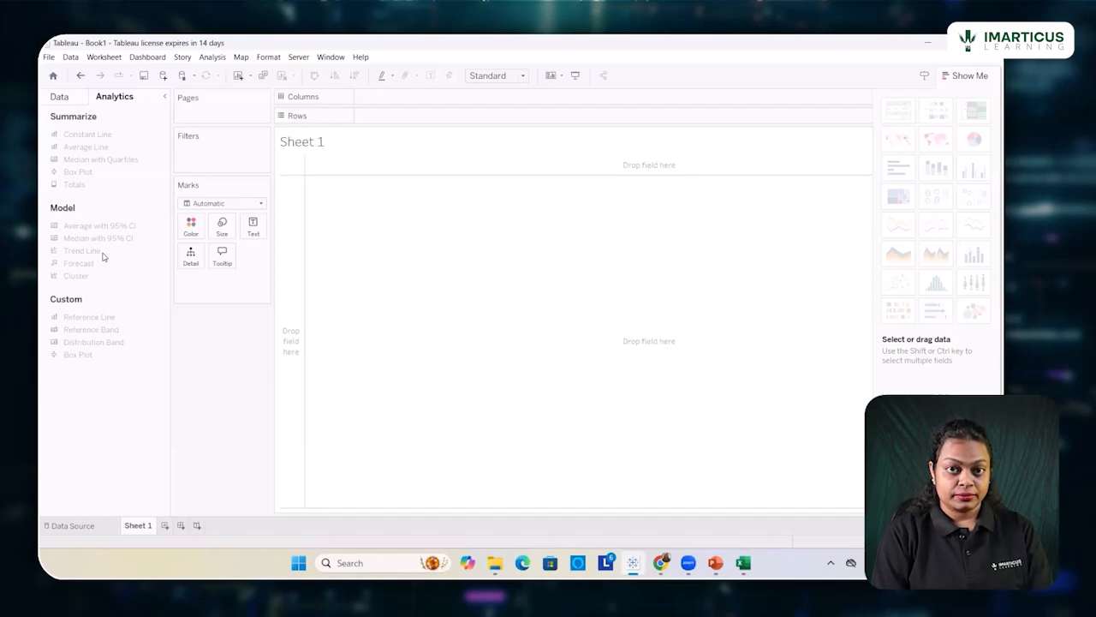
mouse_move(102, 255)
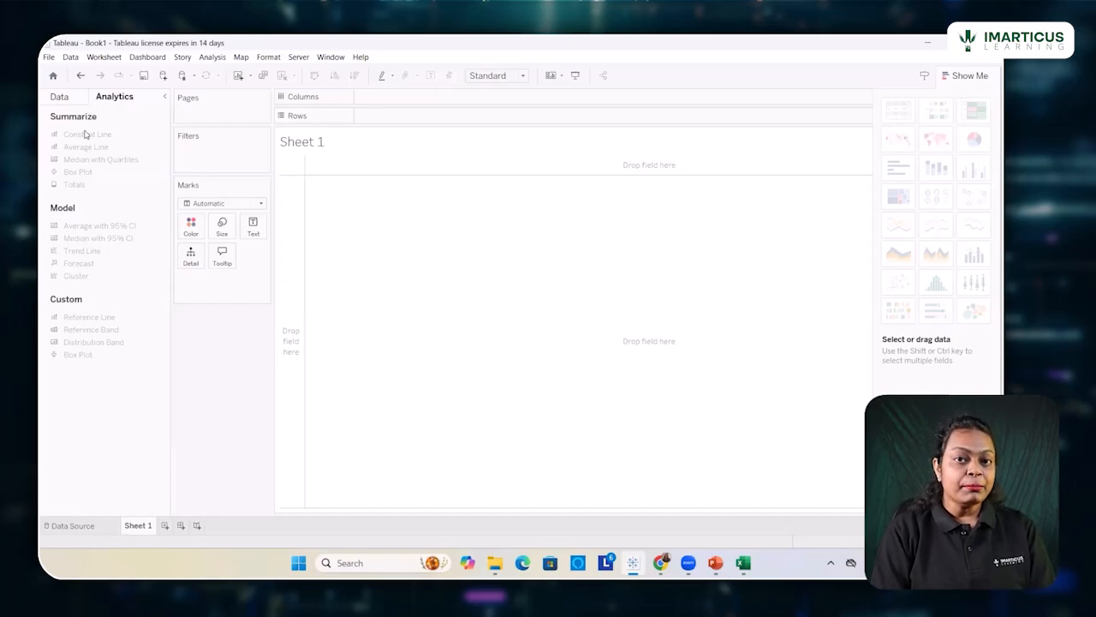
mouse_move(84, 135)
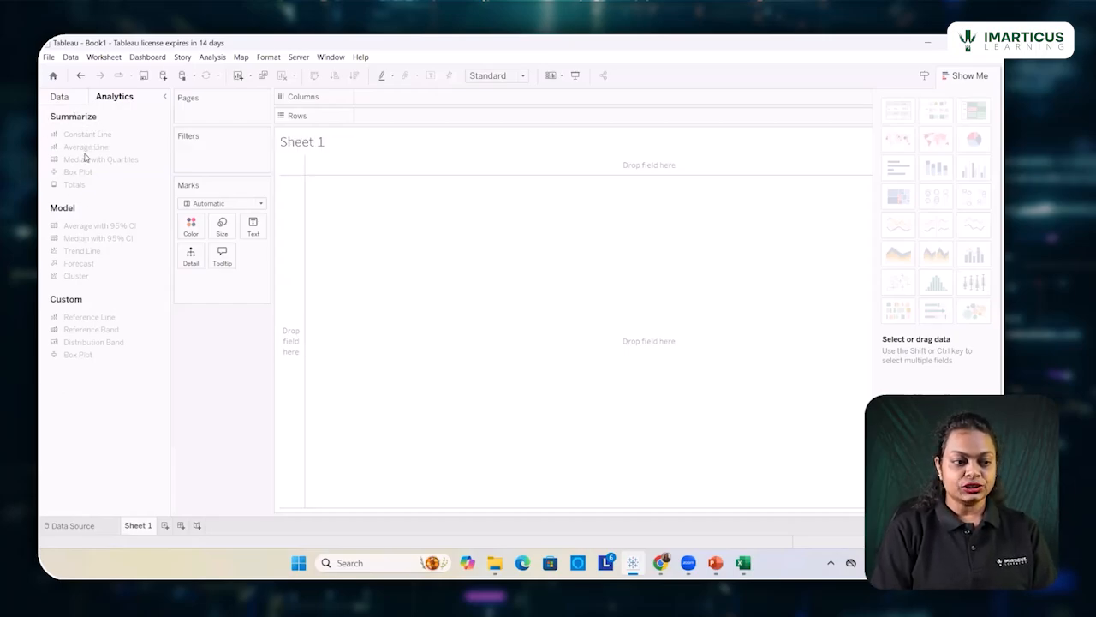
mouse_move(85, 168)
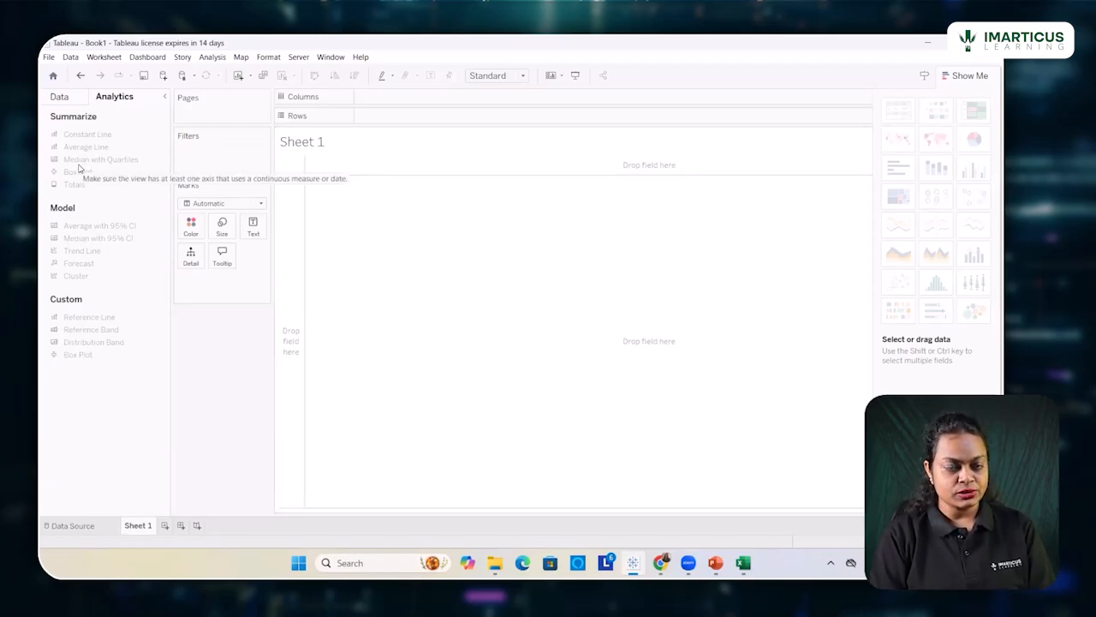
mouse_move(56, 185)
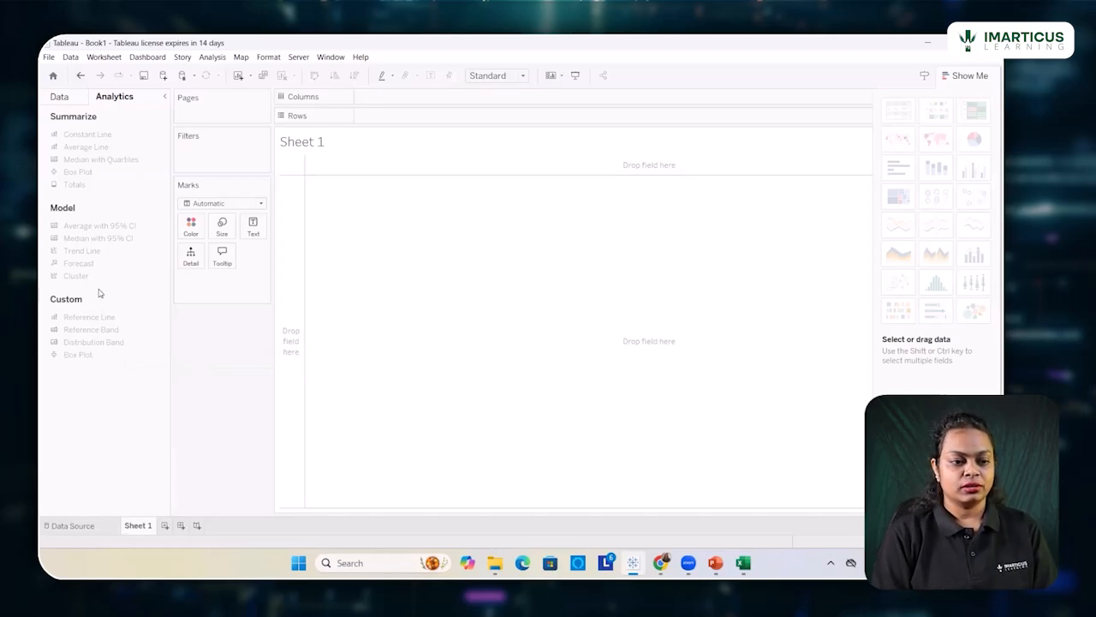
left_click(56, 99)
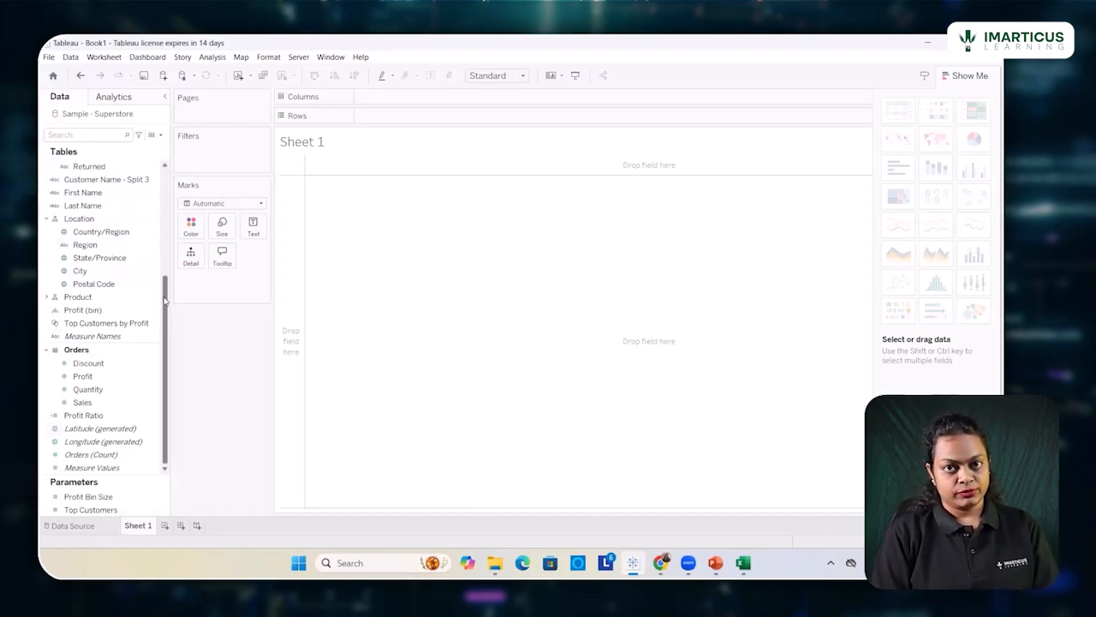
left_click_drag(165, 300, 152, 190)
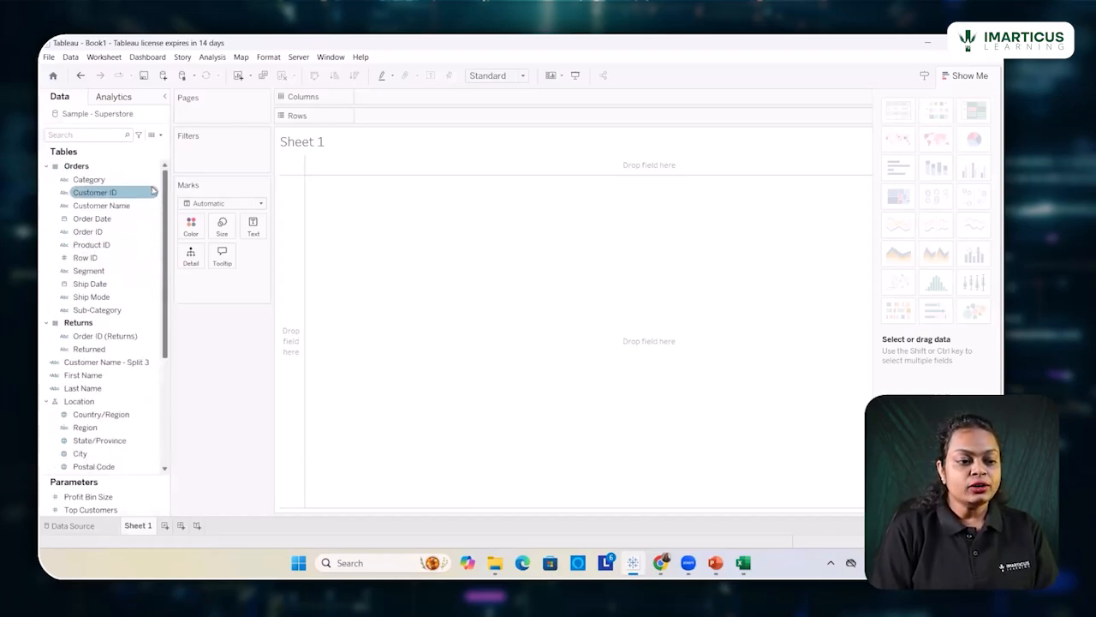